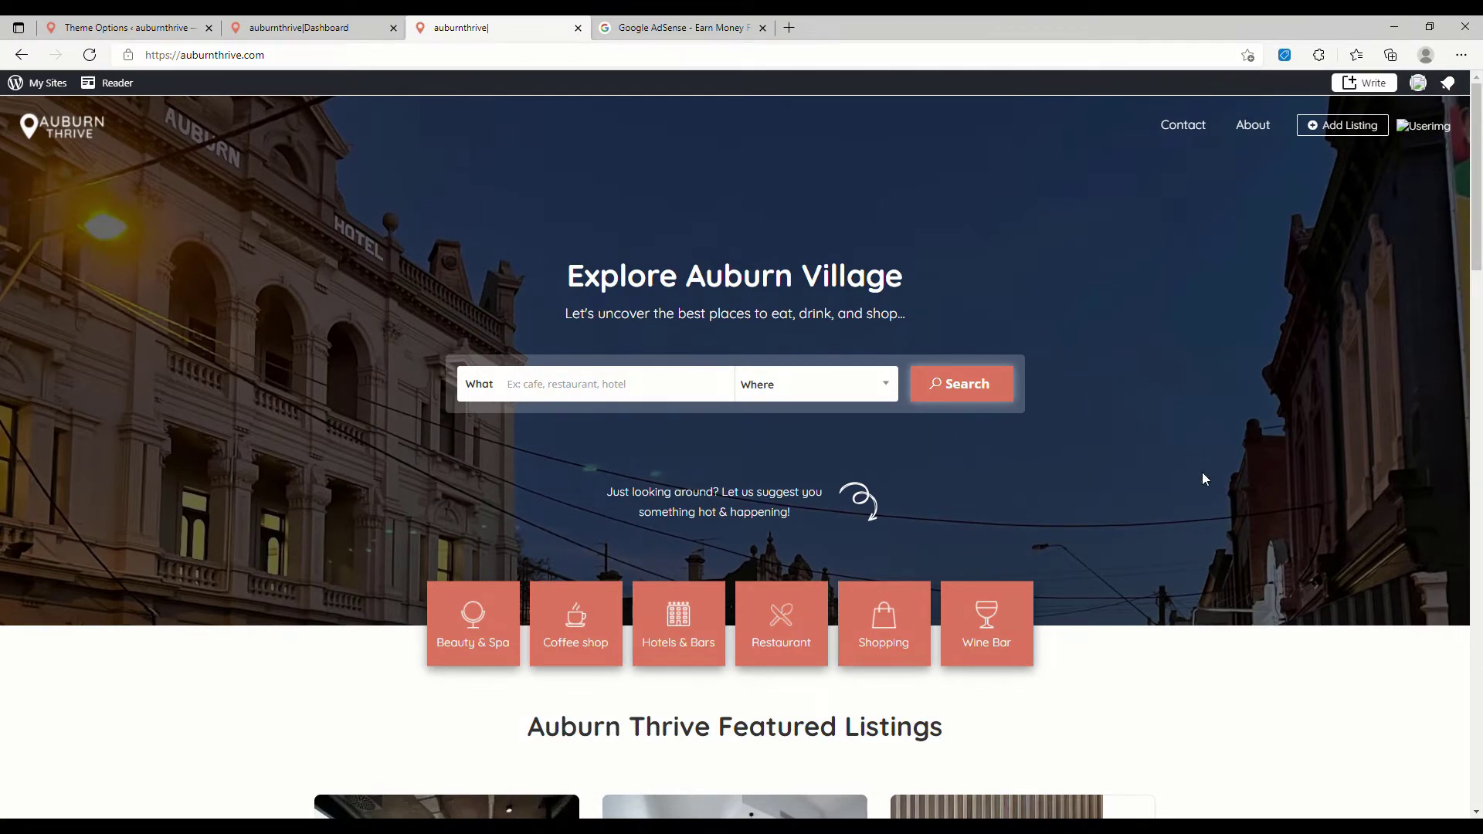
# Step: Look over the homepage's featured listings and open the Coffee shop category
pyautogui.scroll(-3, 1203, 479)
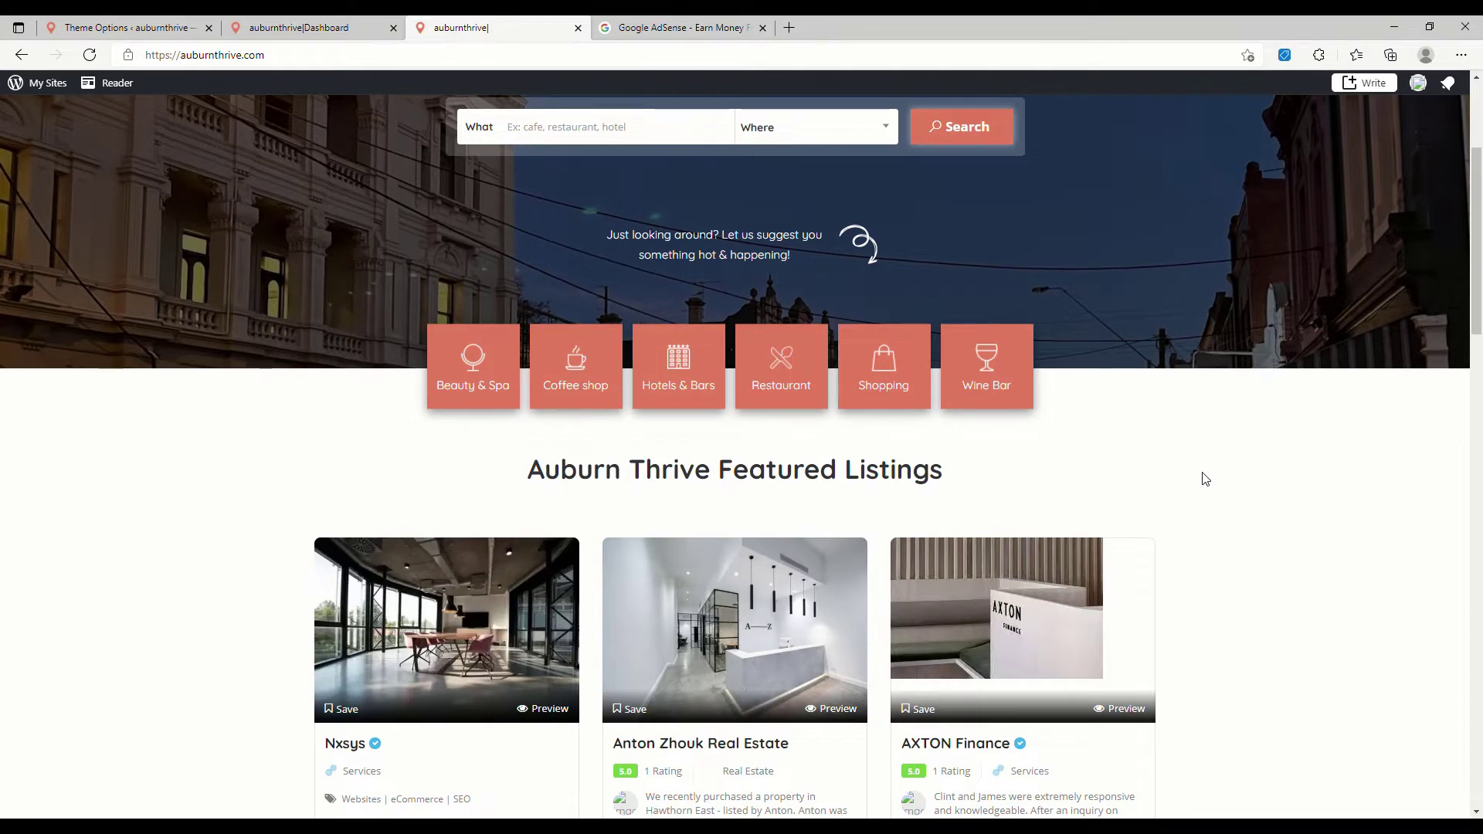
pyautogui.scroll(-3, 1204, 479)
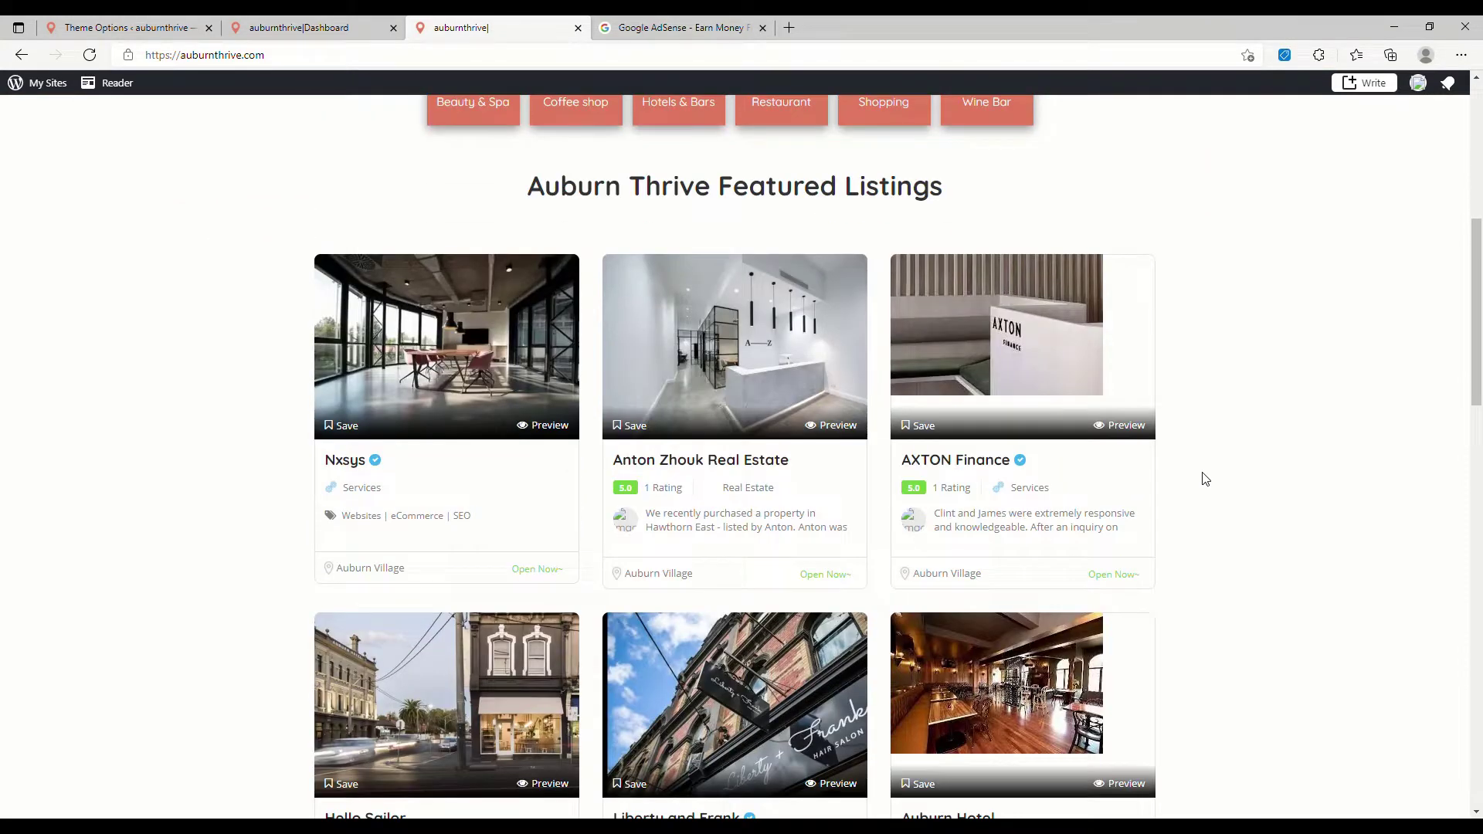
pyautogui.scroll(3, 1204, 479)
pyautogui.click(565, 352)
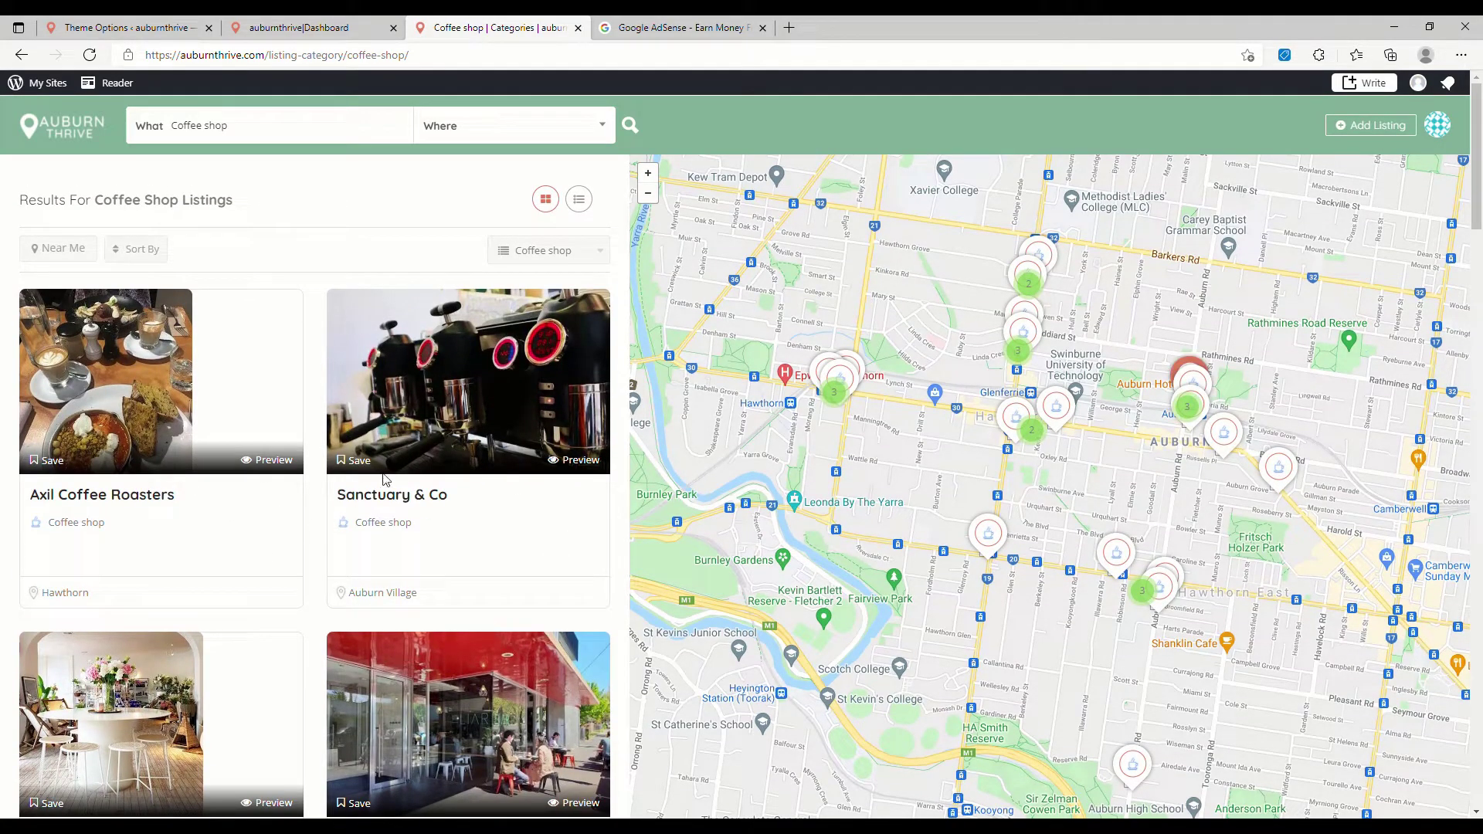
# Step: Open the Axil Coffee Roasters listing and look through its page and sidebar
pyautogui.click(164, 504)
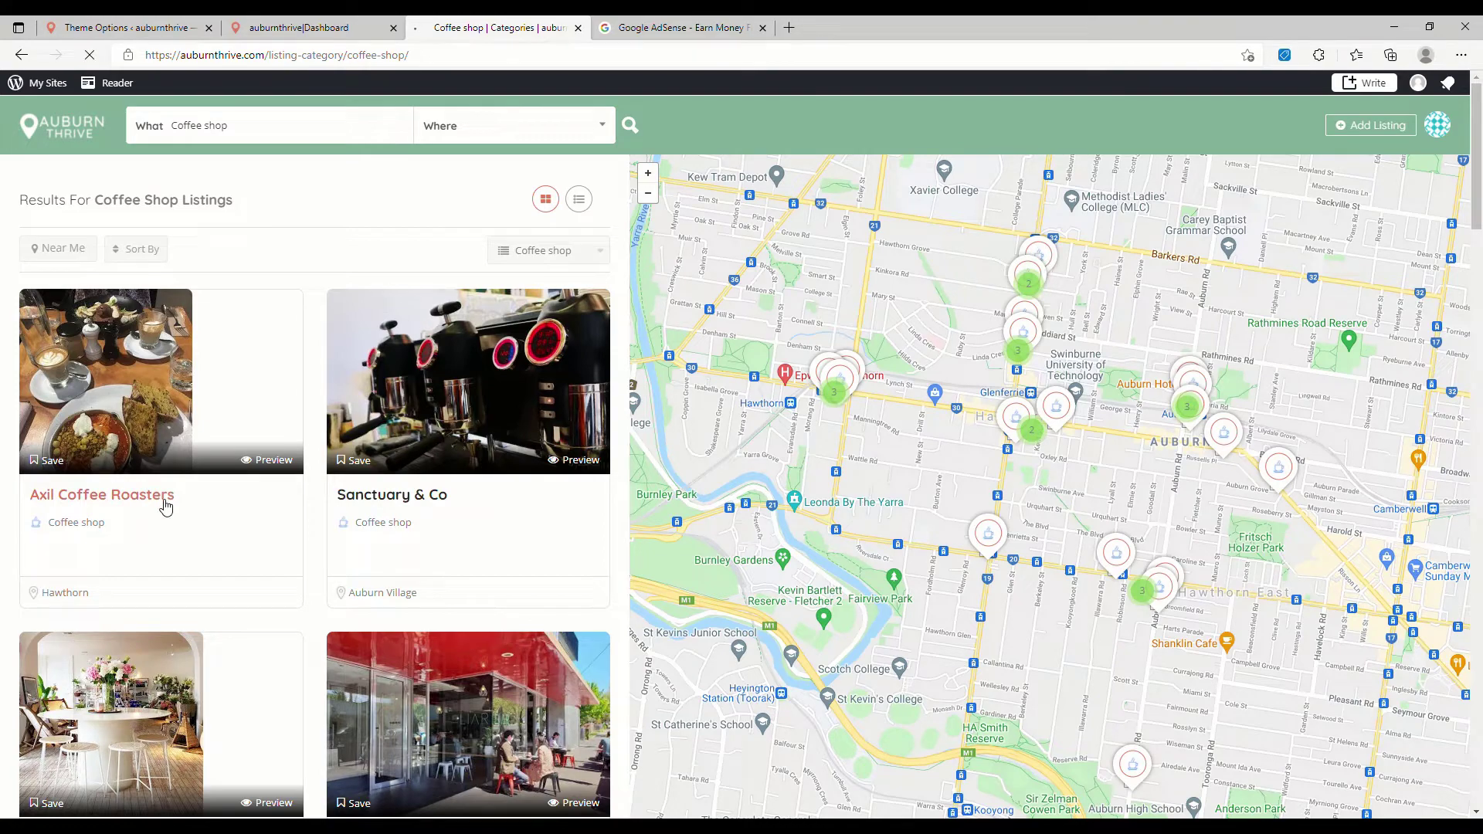
pyautogui.scroll(-4, 1208, 593)
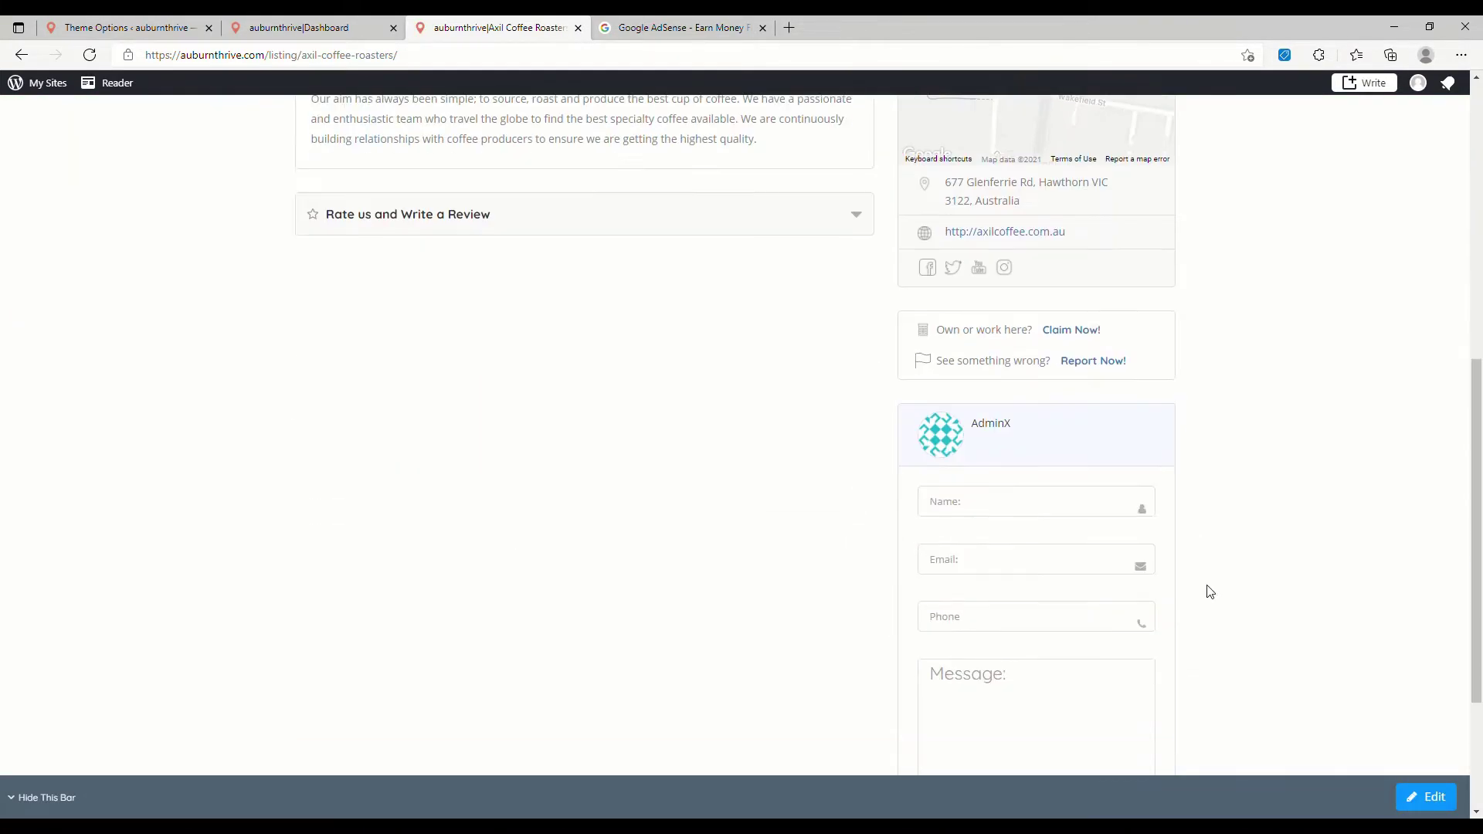
pyautogui.scroll(5, 1209, 597)
pyautogui.scroll(-7, 1209, 597)
pyautogui.scroll(9, 1209, 598)
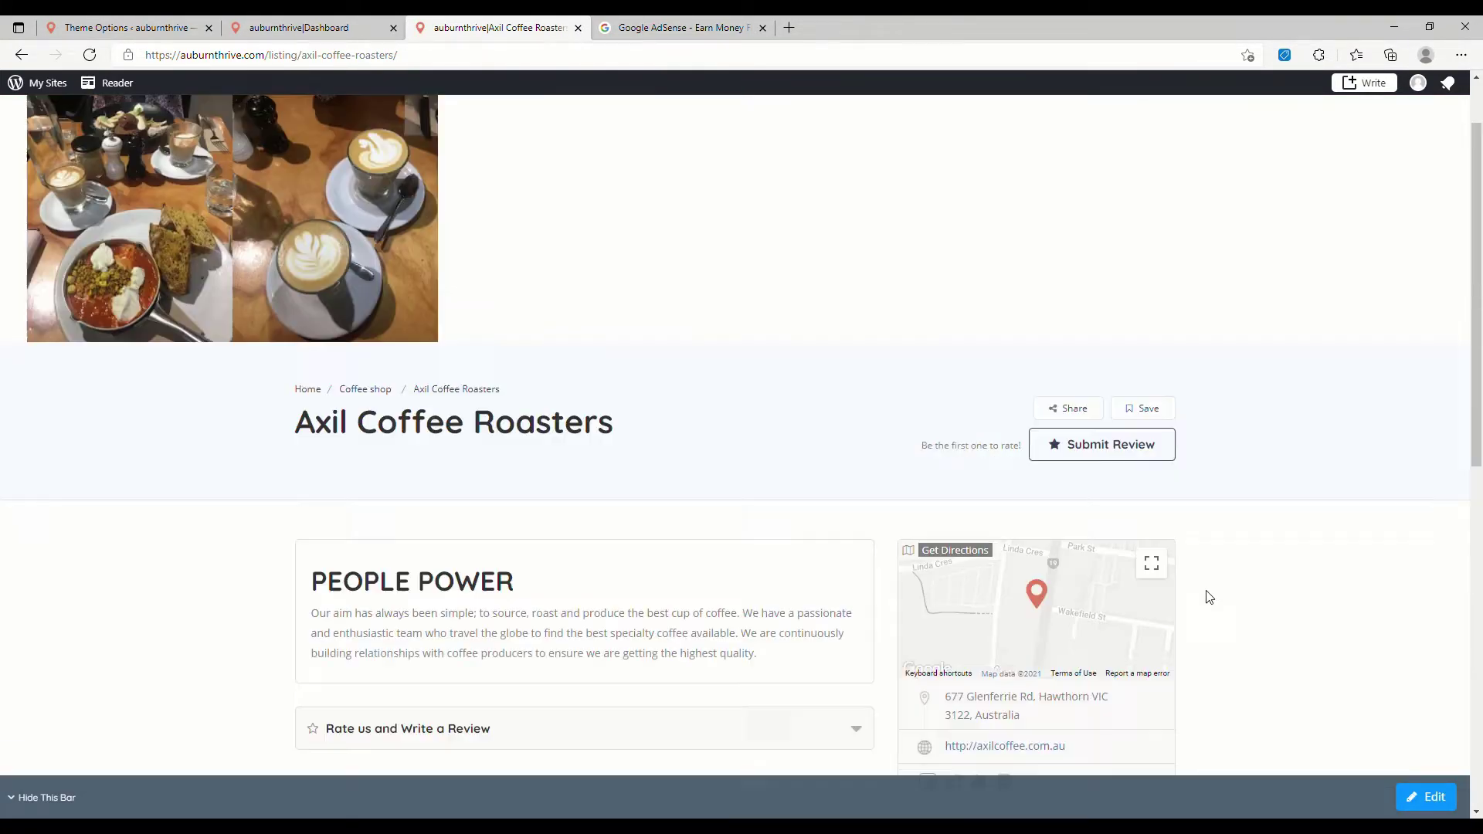
# Step: Switch to the ListingPro theme options and review the Ads settings for campaign type, ad placements and their prices
pyautogui.click(307, 33)
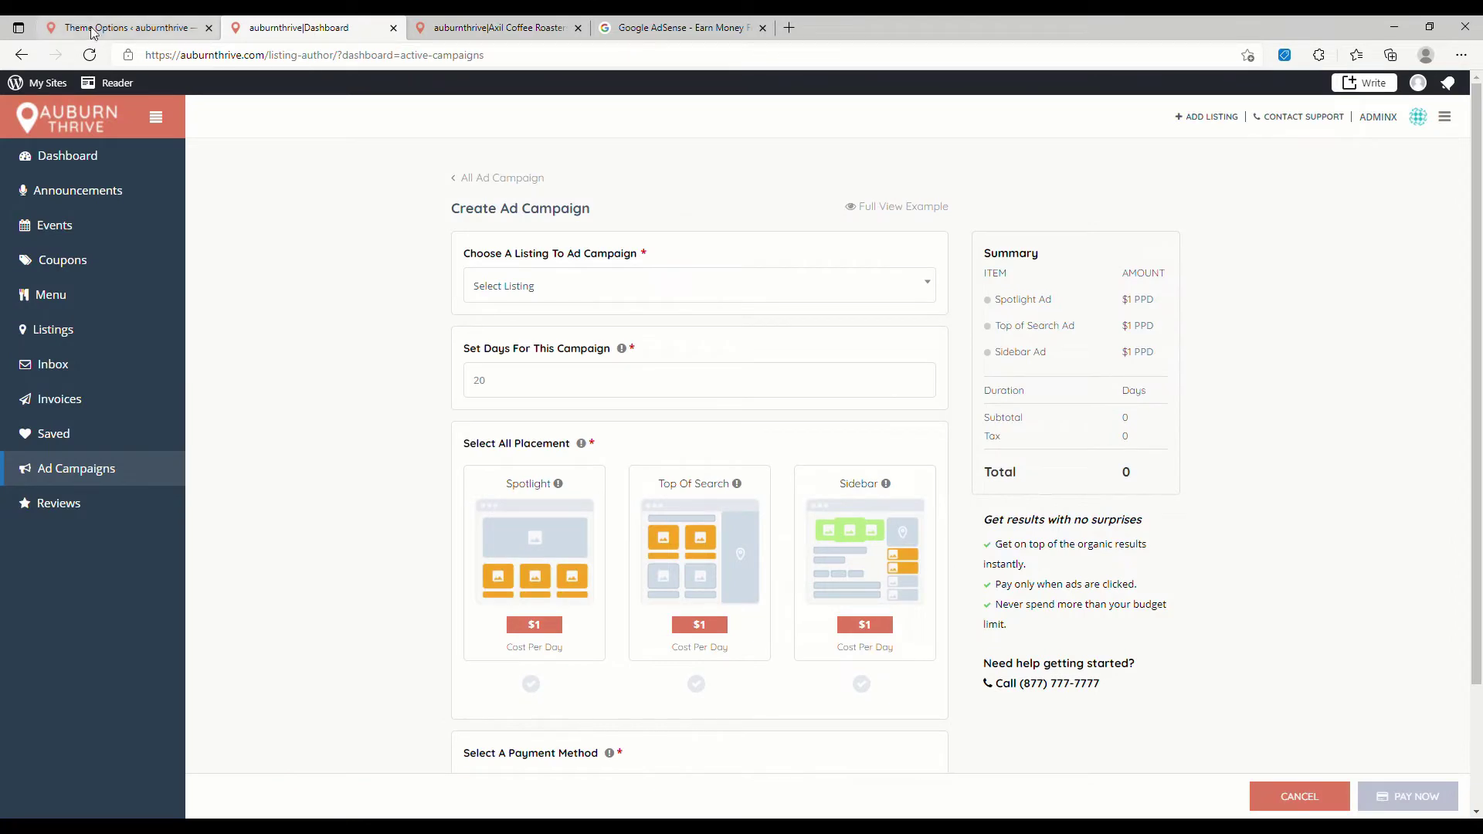
pyautogui.click(122, 31)
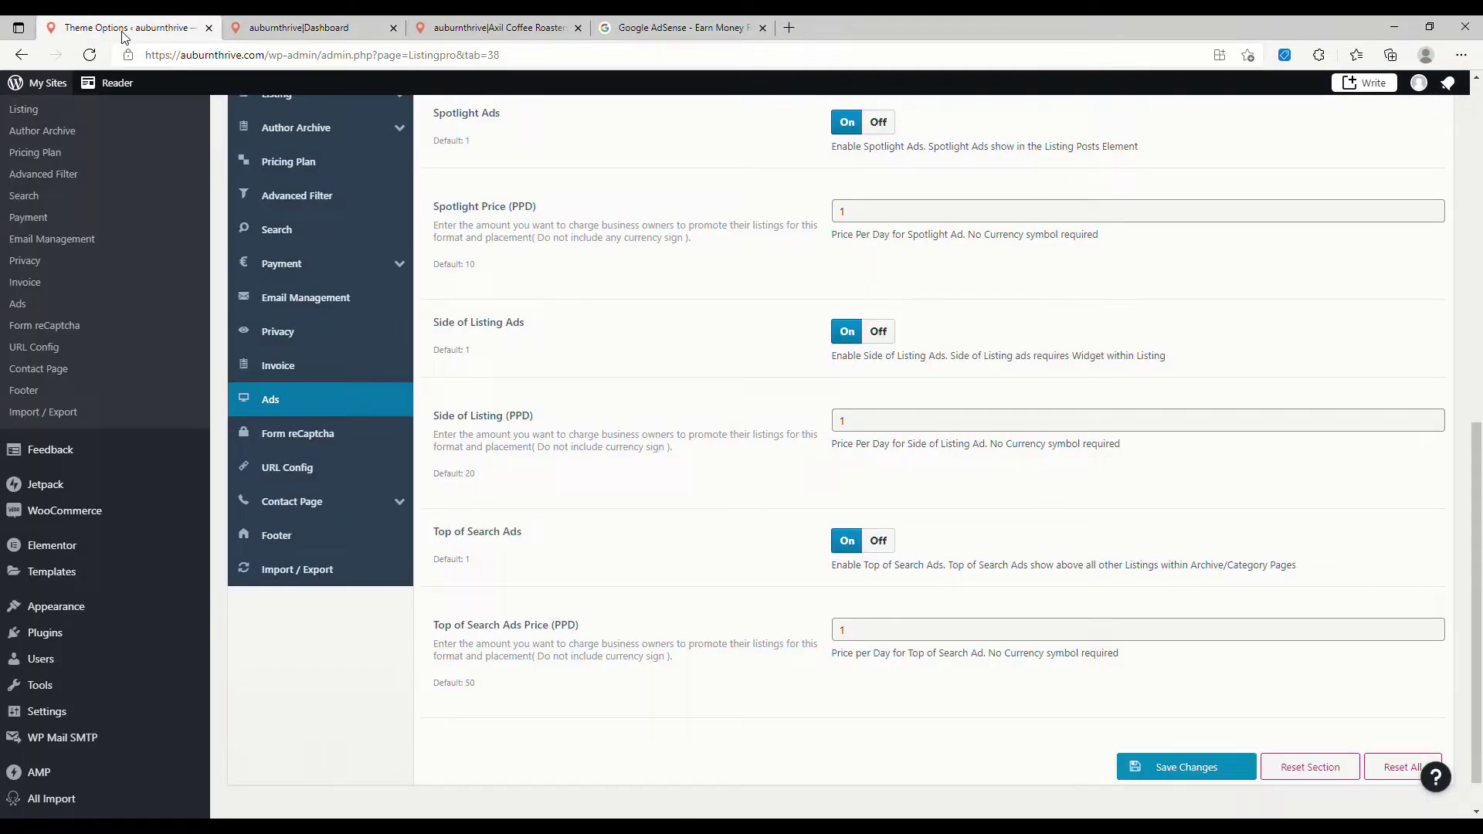
pyautogui.scroll(5, 613, 331)
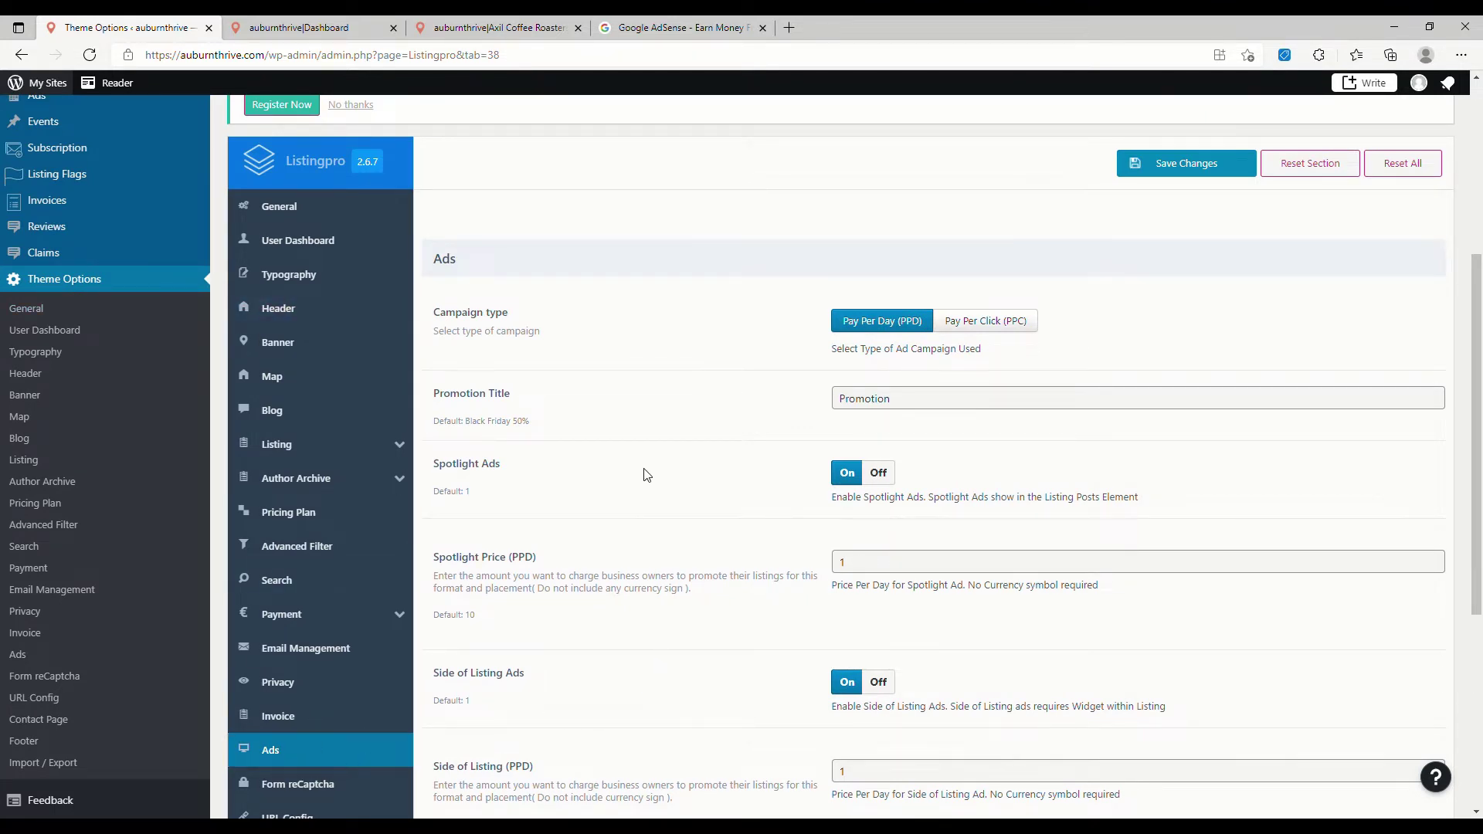
pyautogui.scroll(3, 645, 474)
pyautogui.scroll(-2, 646, 473)
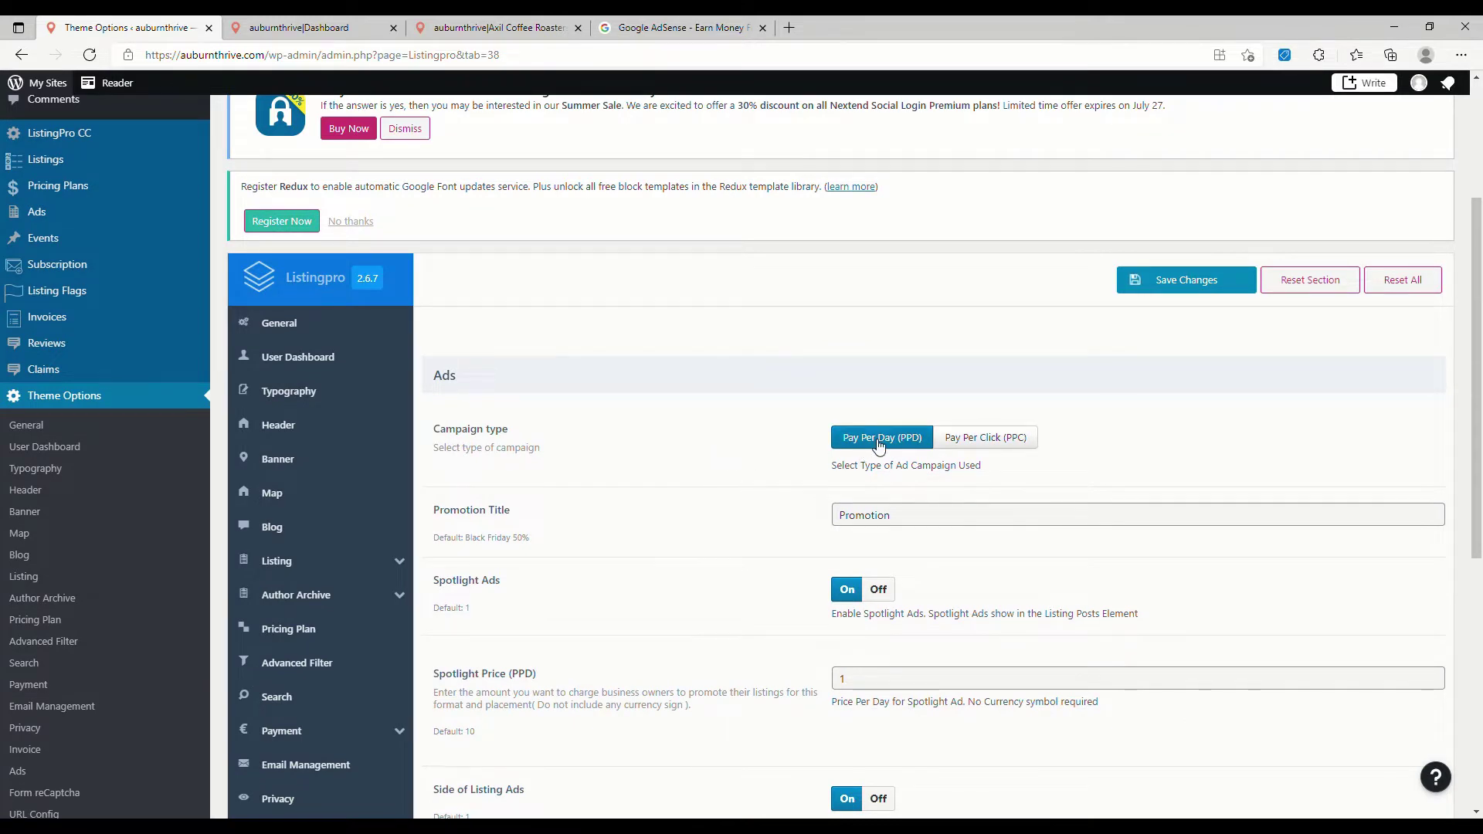
pyautogui.scroll(-2, 652, 513)
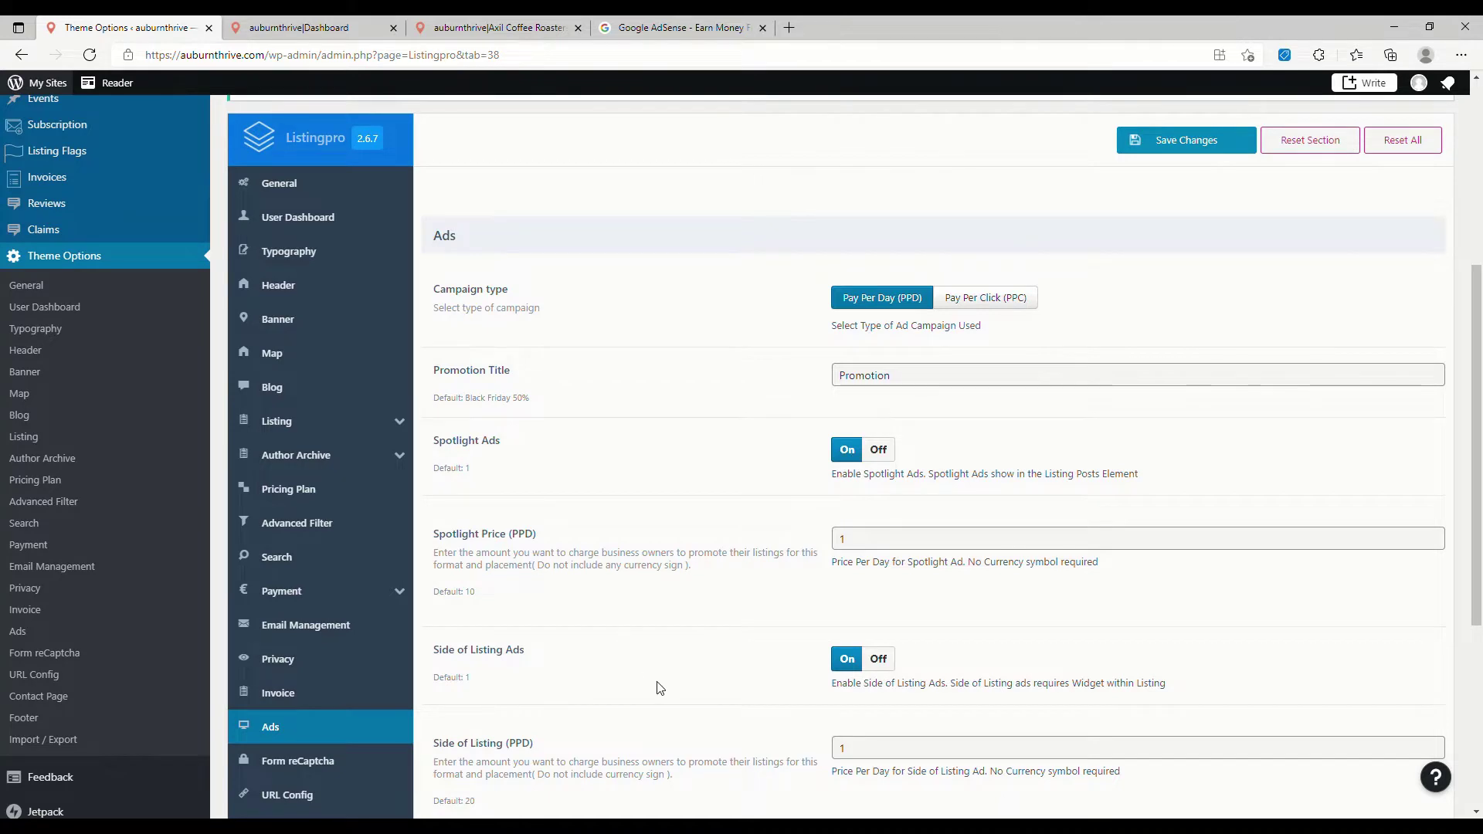
pyautogui.scroll(-2, 661, 679)
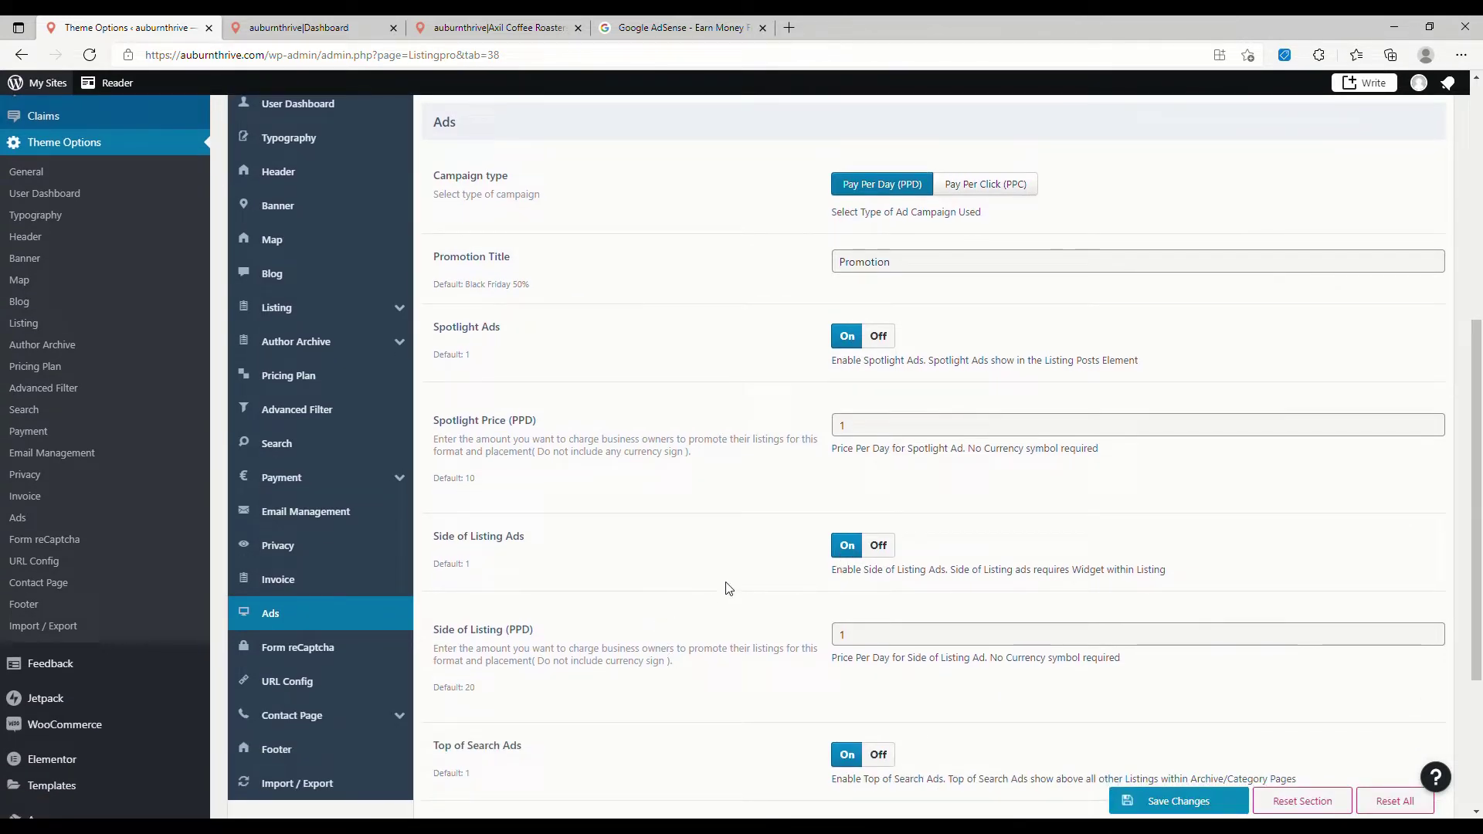
pyautogui.scroll(-2, 726, 589)
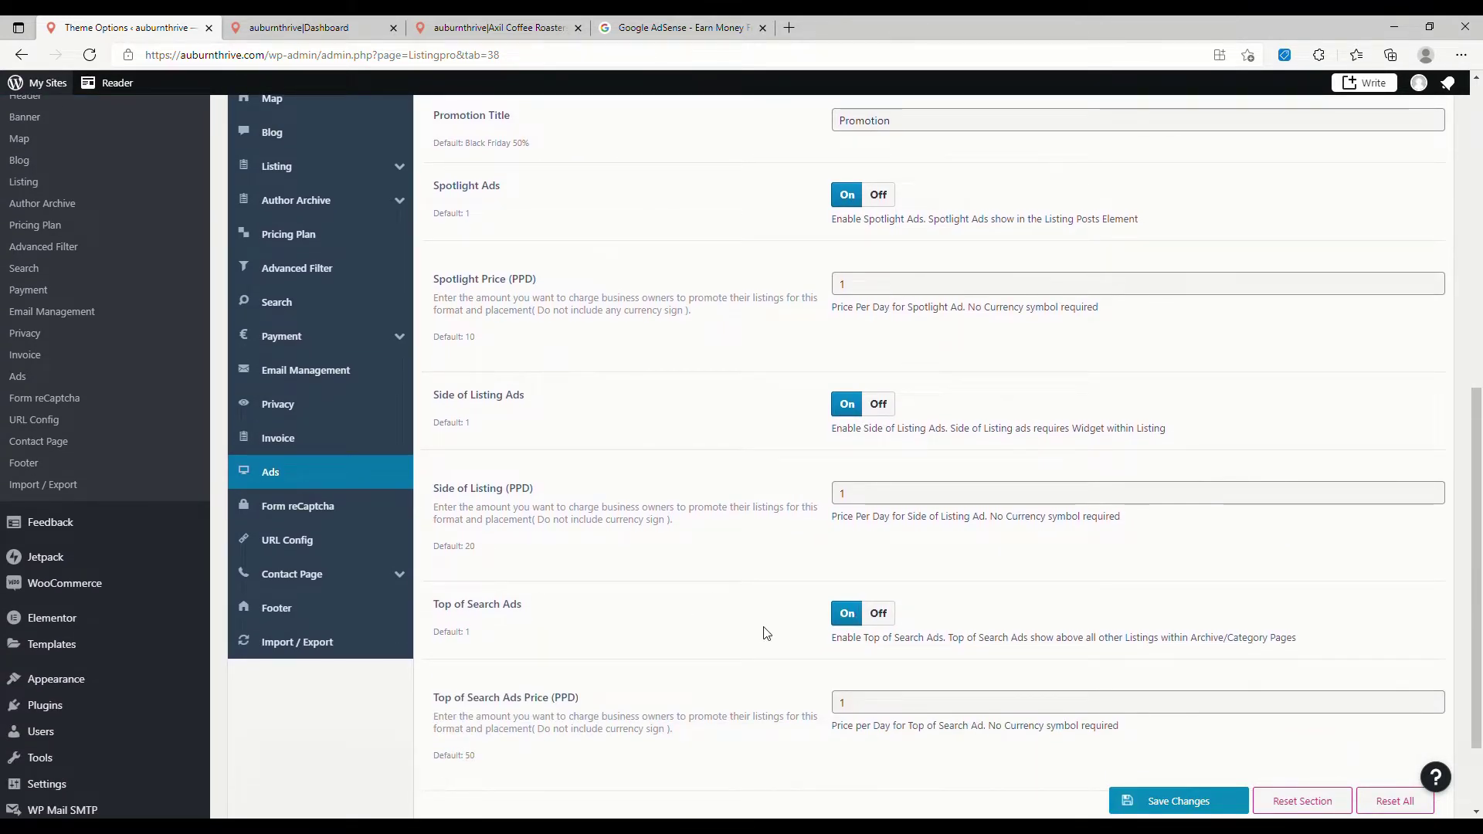
pyautogui.scroll(3, 767, 634)
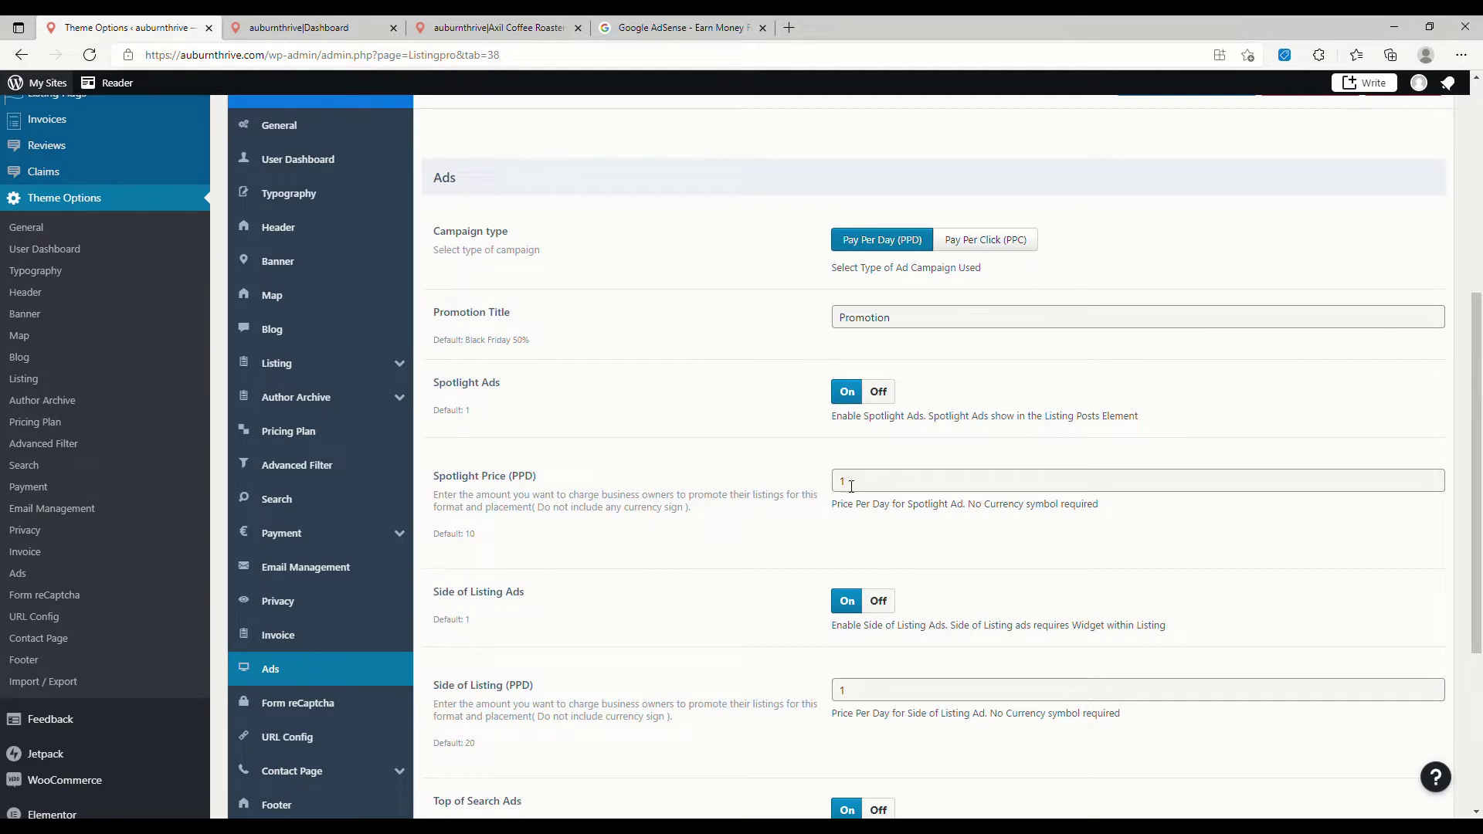
pyautogui.scroll(-1, 630, 699)
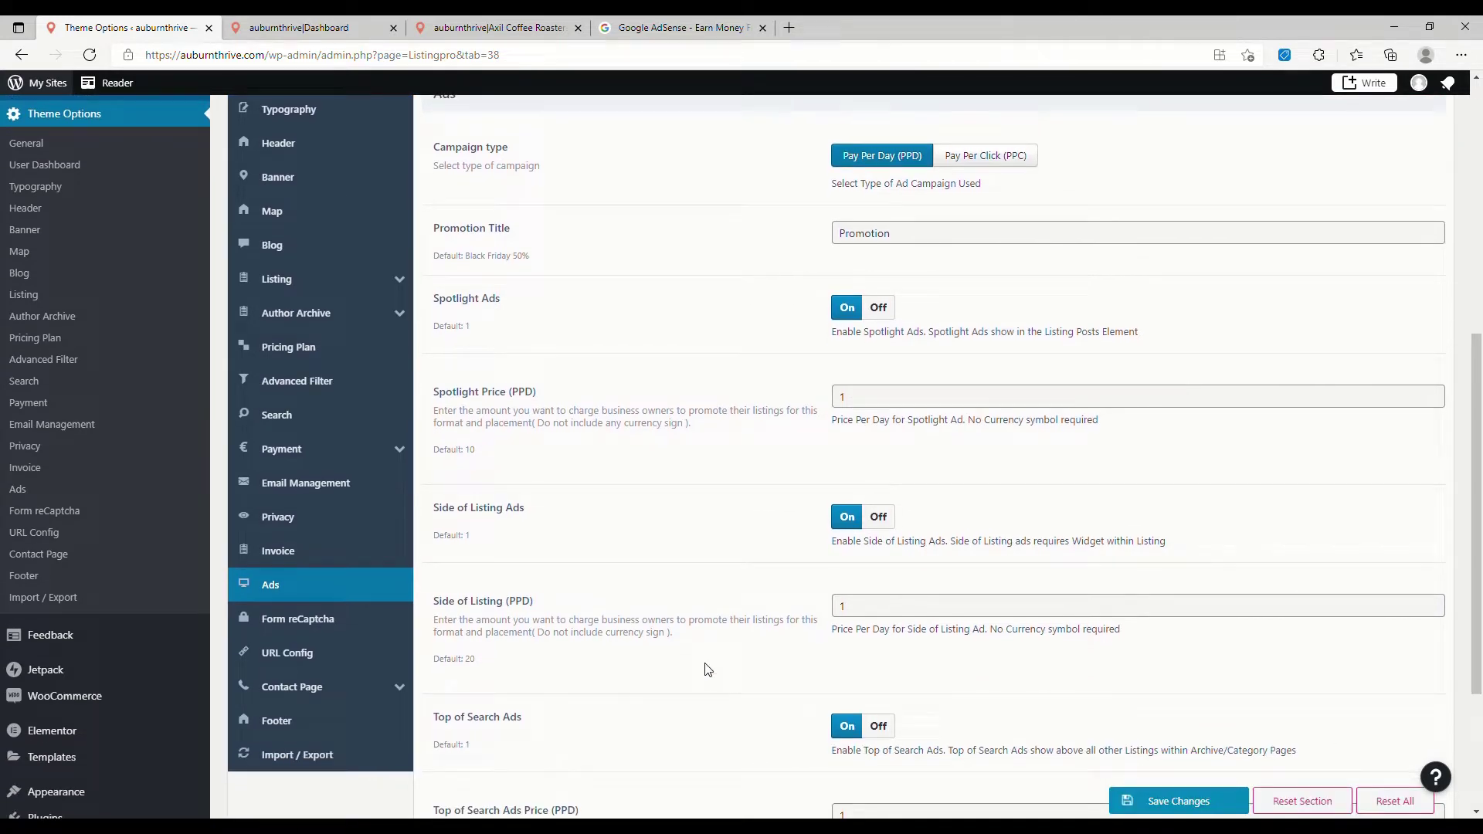
pyautogui.scroll(-2, 873, 628)
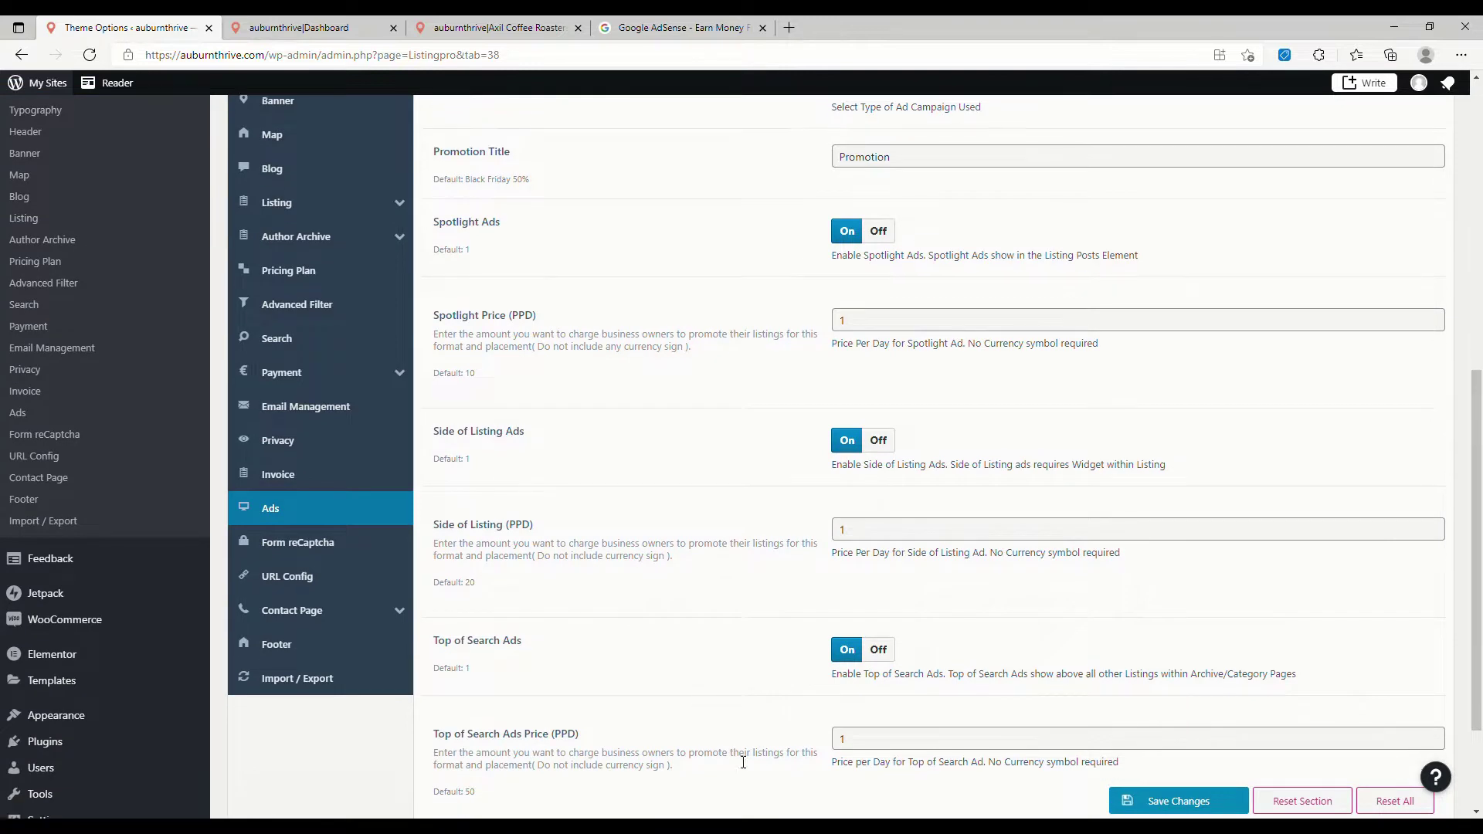
pyautogui.scroll(1, 664, 715)
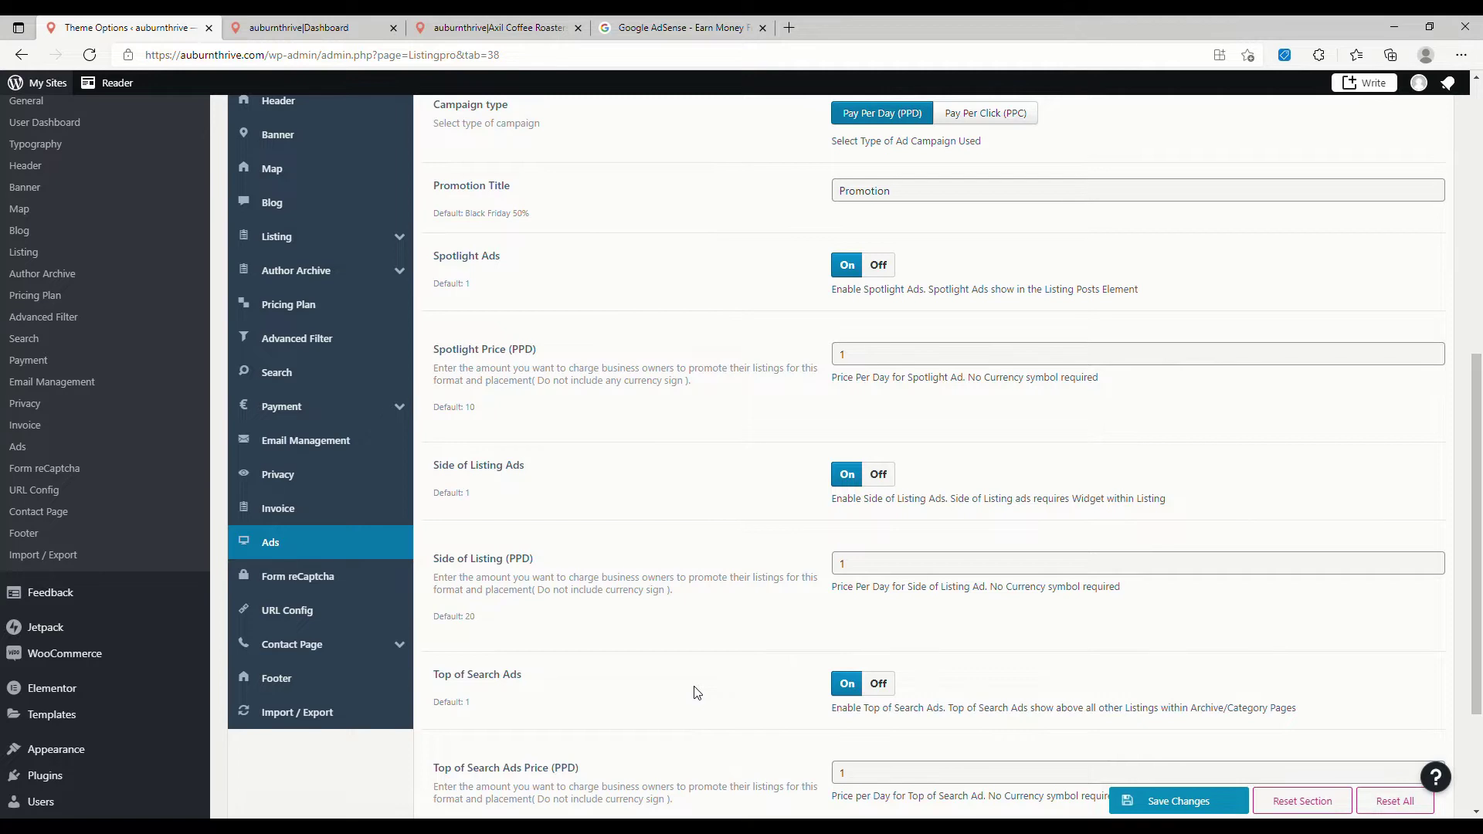
pyautogui.scroll(3, 697, 692)
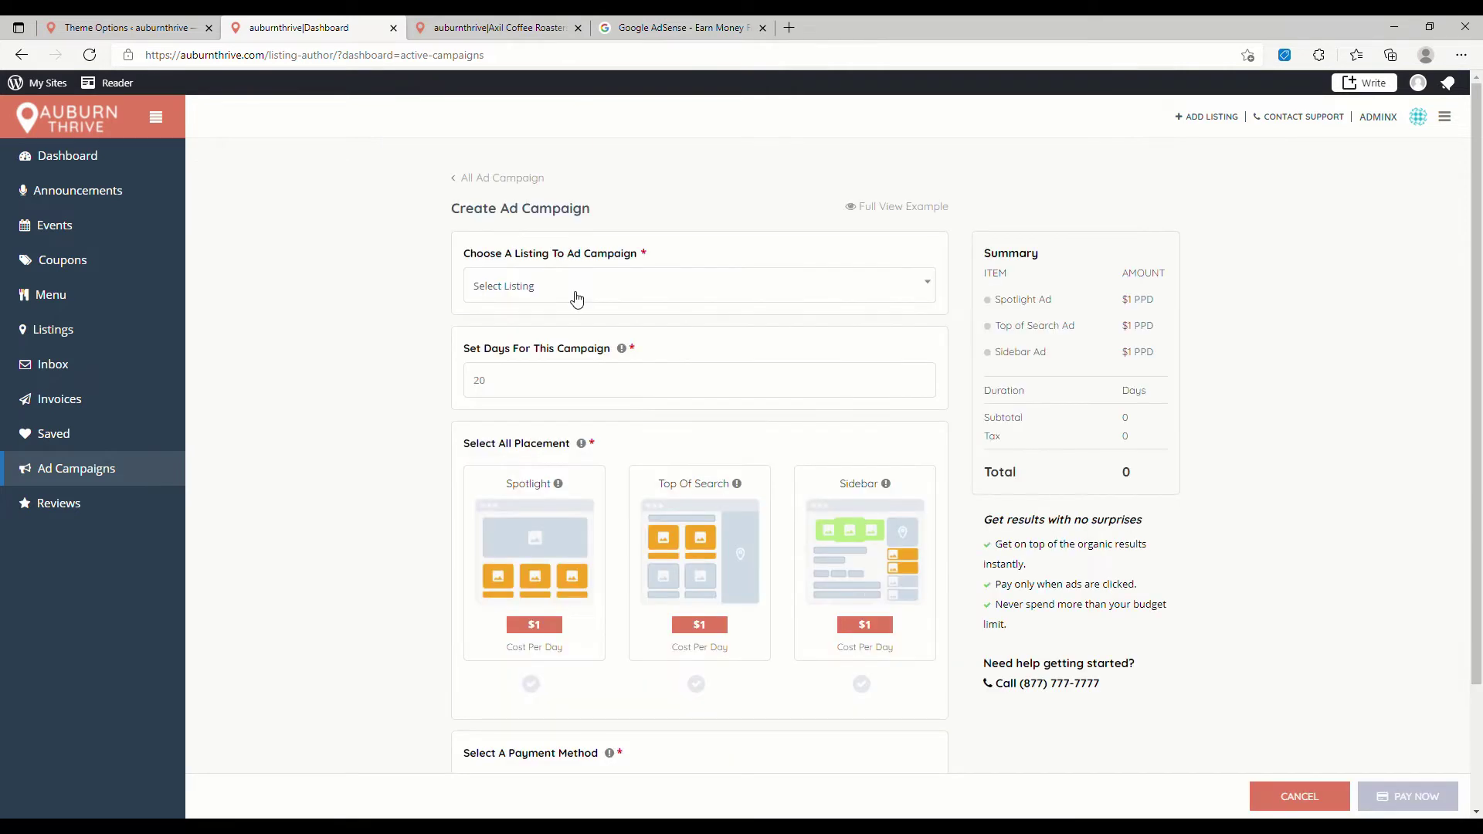
# Step: Choose Blood Orange Foodstore as the listing for the new ad campaign and set the campaign to 2 days
pyautogui.click(576, 300)
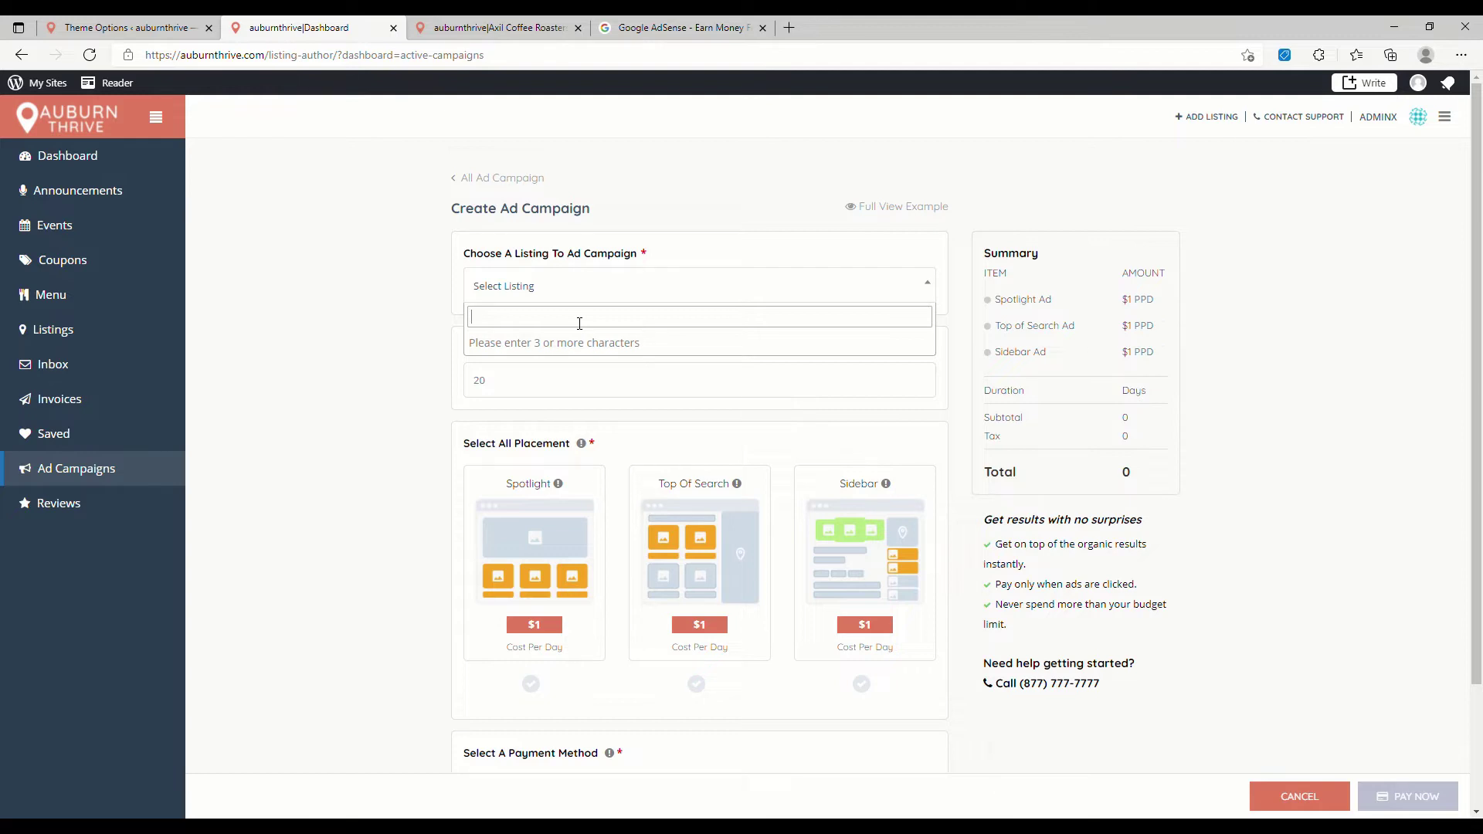
pyautogui.write('blood or')
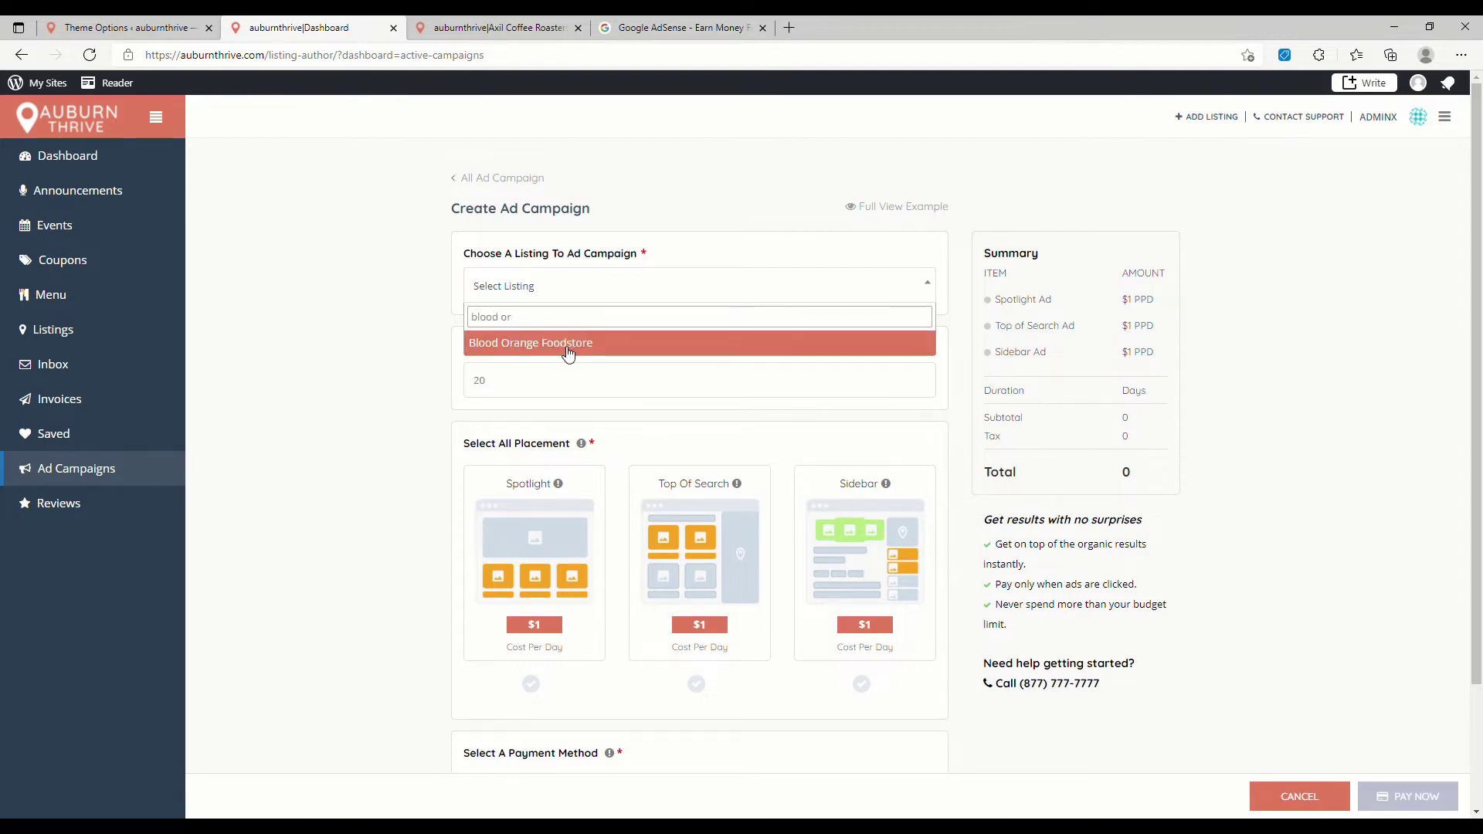
pyautogui.click(569, 347)
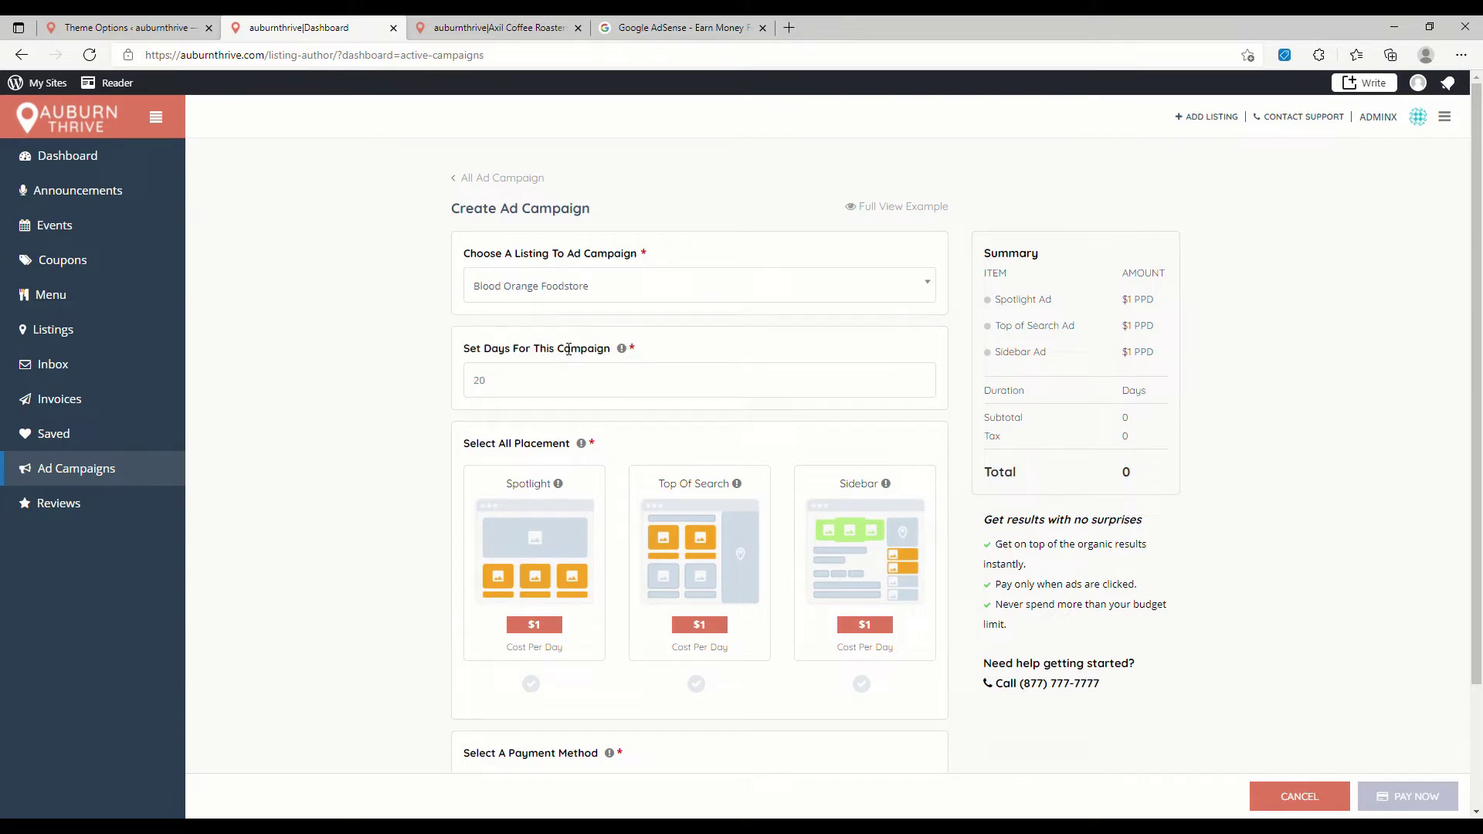
pyautogui.click(513, 390)
pyautogui.write('2')
# Step: Select the Spotlight, Top Of Search and Sidebar placements for the ad campaign
pyautogui.scroll(-2, 973, 492)
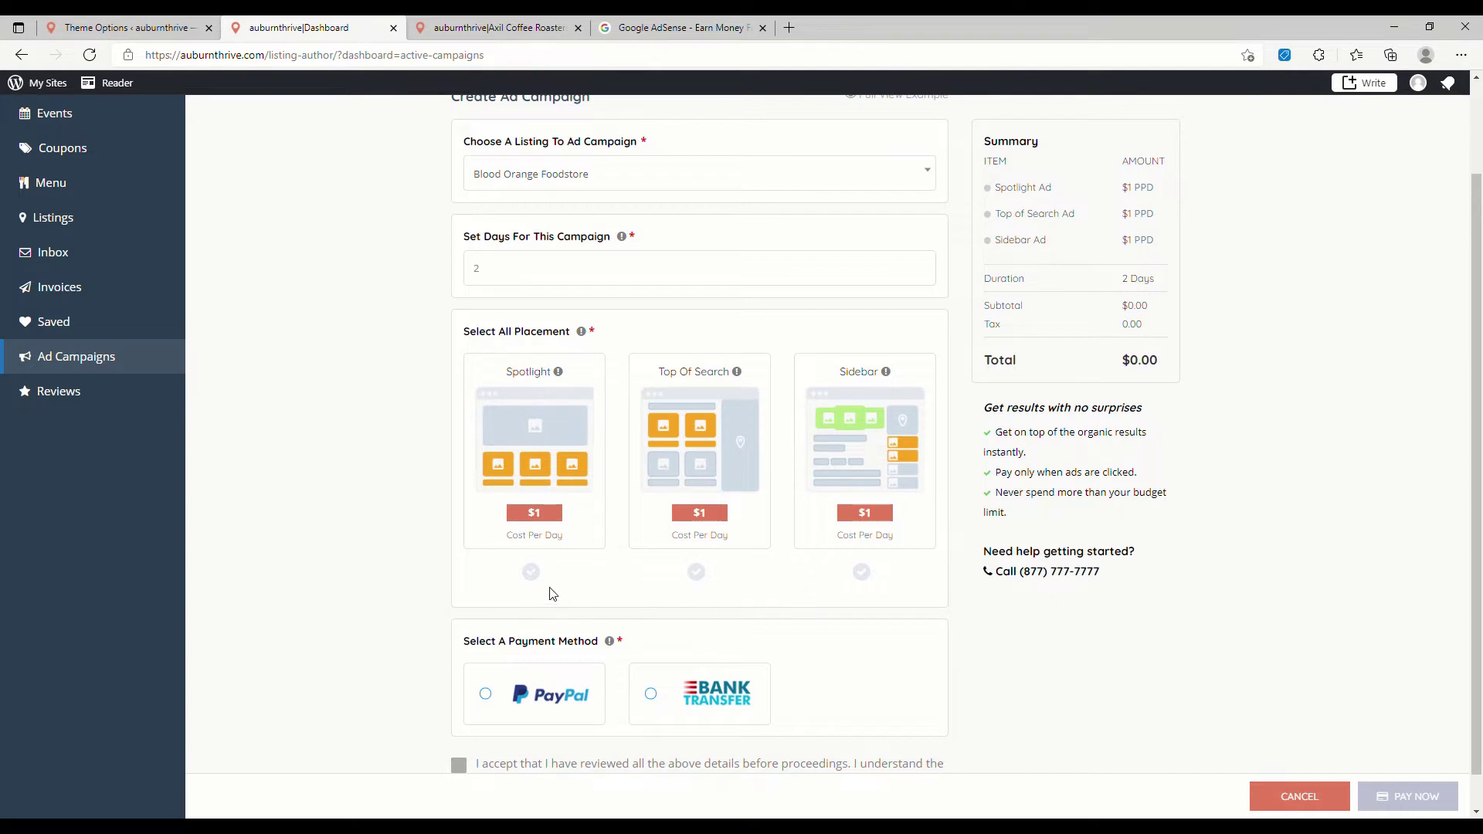
pyautogui.click(531, 573)
pyautogui.click(696, 572)
pyautogui.click(863, 581)
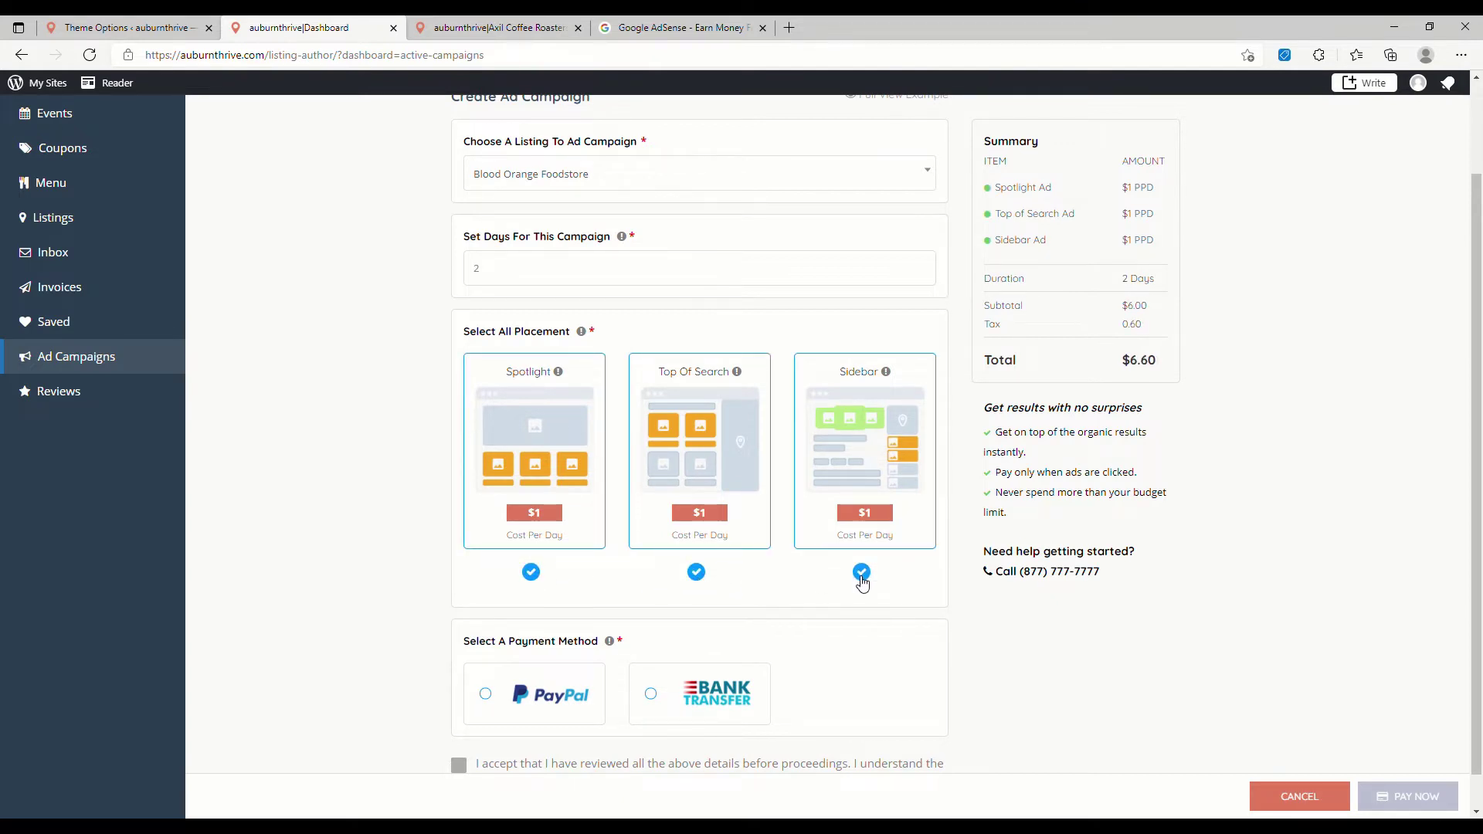
# Step: Choose PayPal as the payment method, accept the campaign terms and submit the payment
pyautogui.scroll(-1, 394, 660)
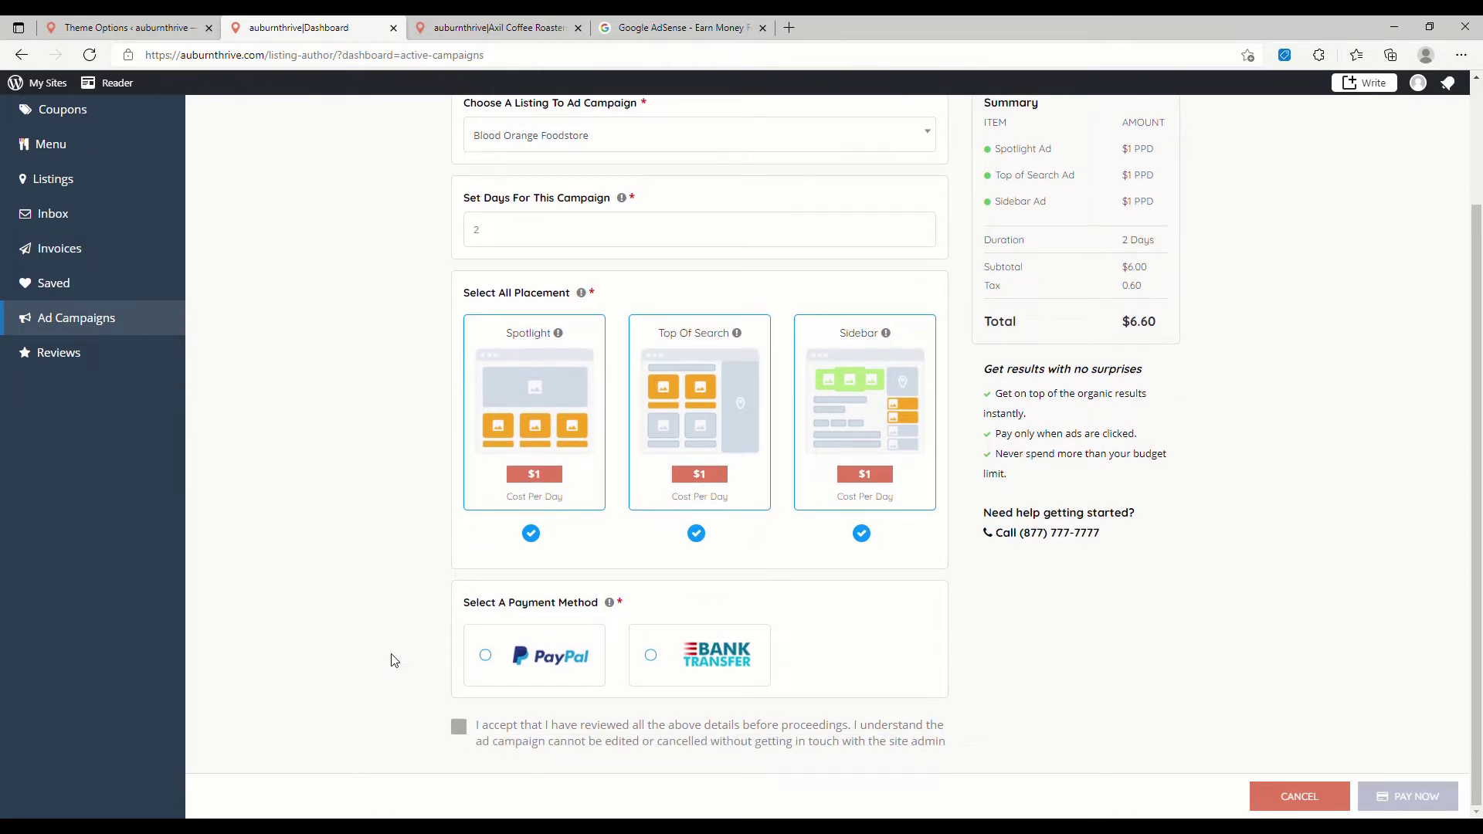
pyautogui.click(486, 657)
pyautogui.click(459, 728)
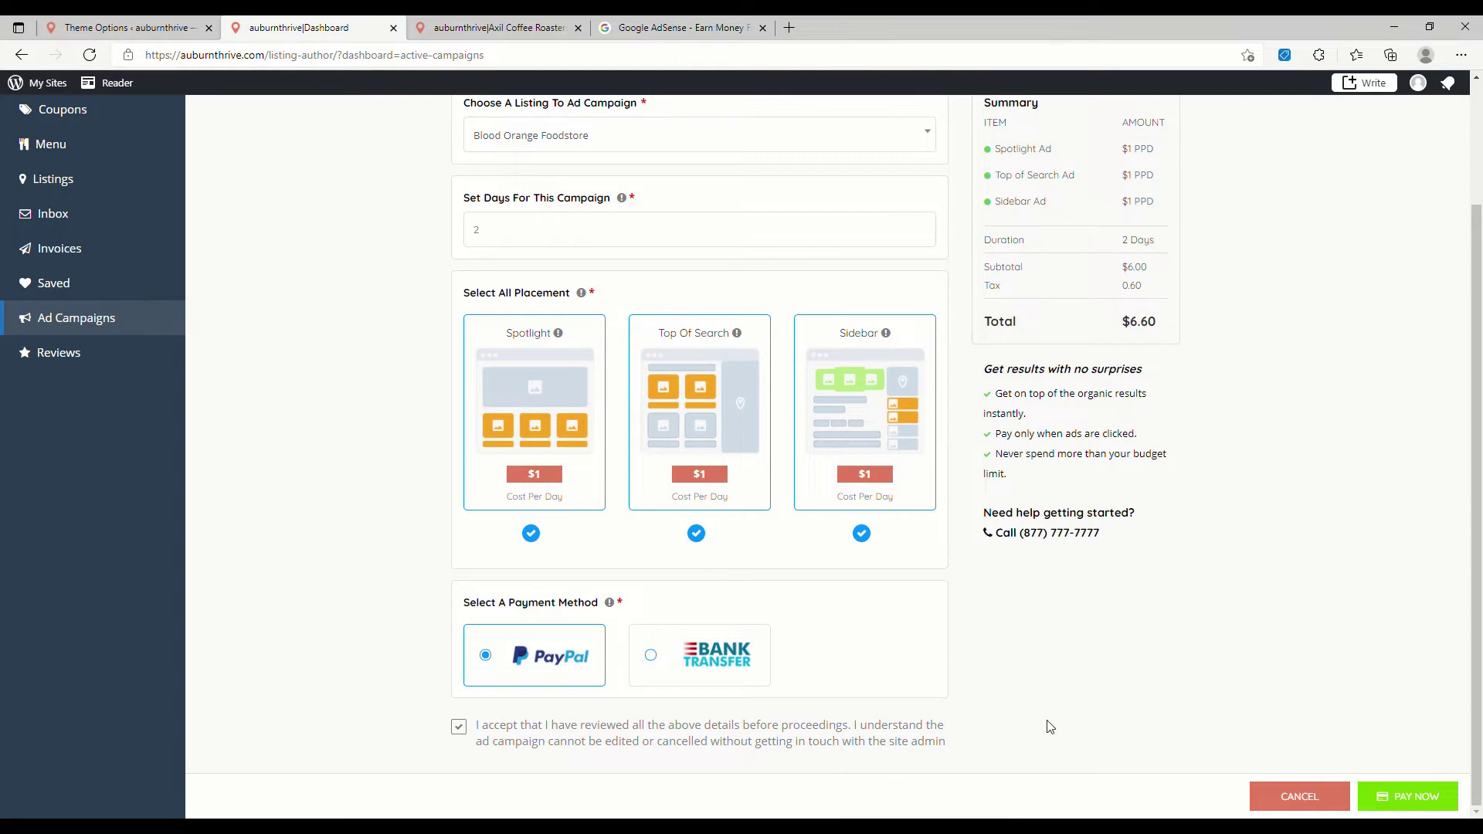
pyautogui.click(1409, 803)
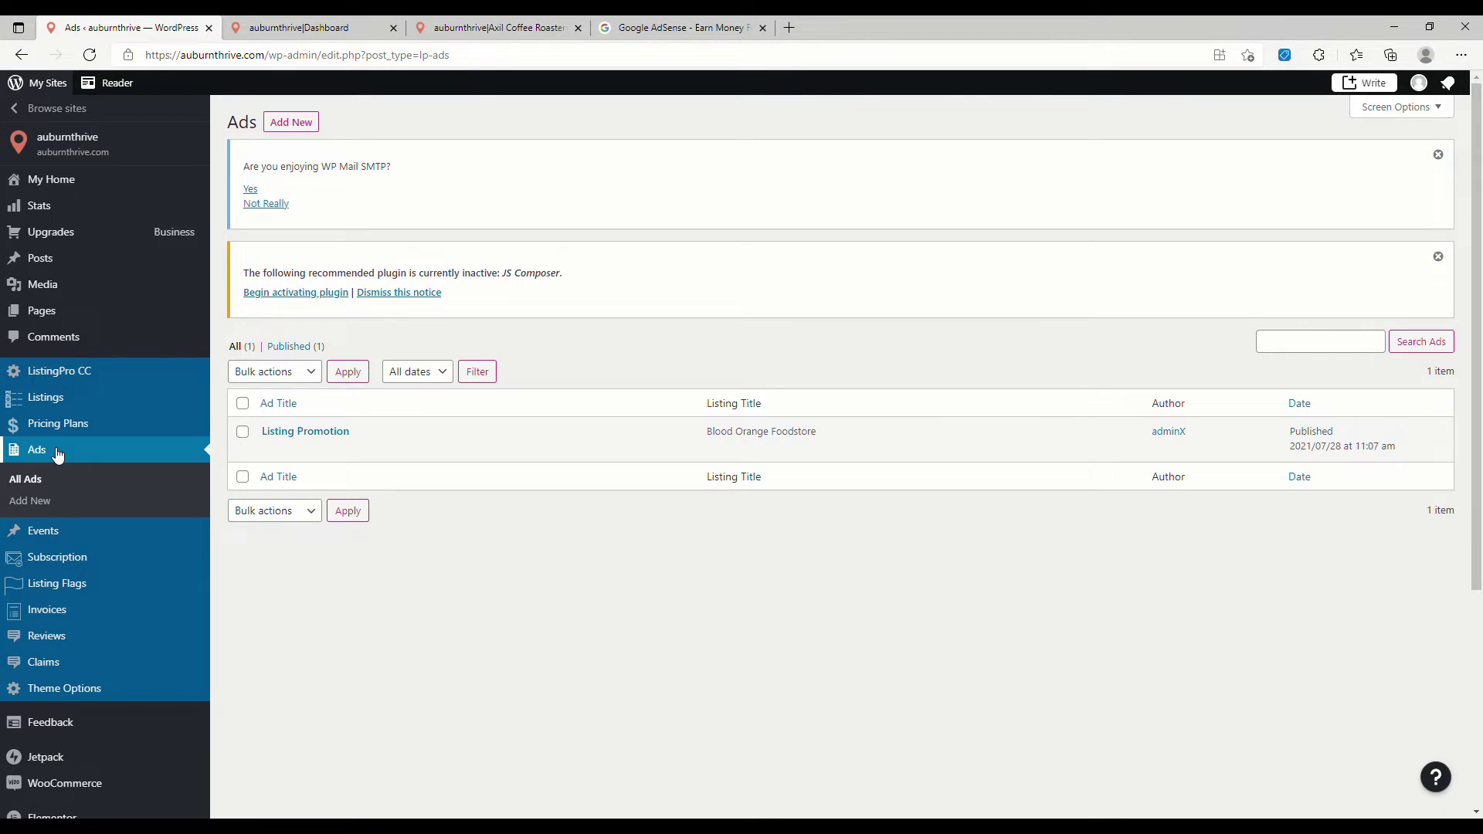
# Step: Open the Listing Promotion ad for Blood Orange Foodstore in the WordPress admin and review its ad options
pyautogui.click(58, 455)
pyautogui.click(271, 451)
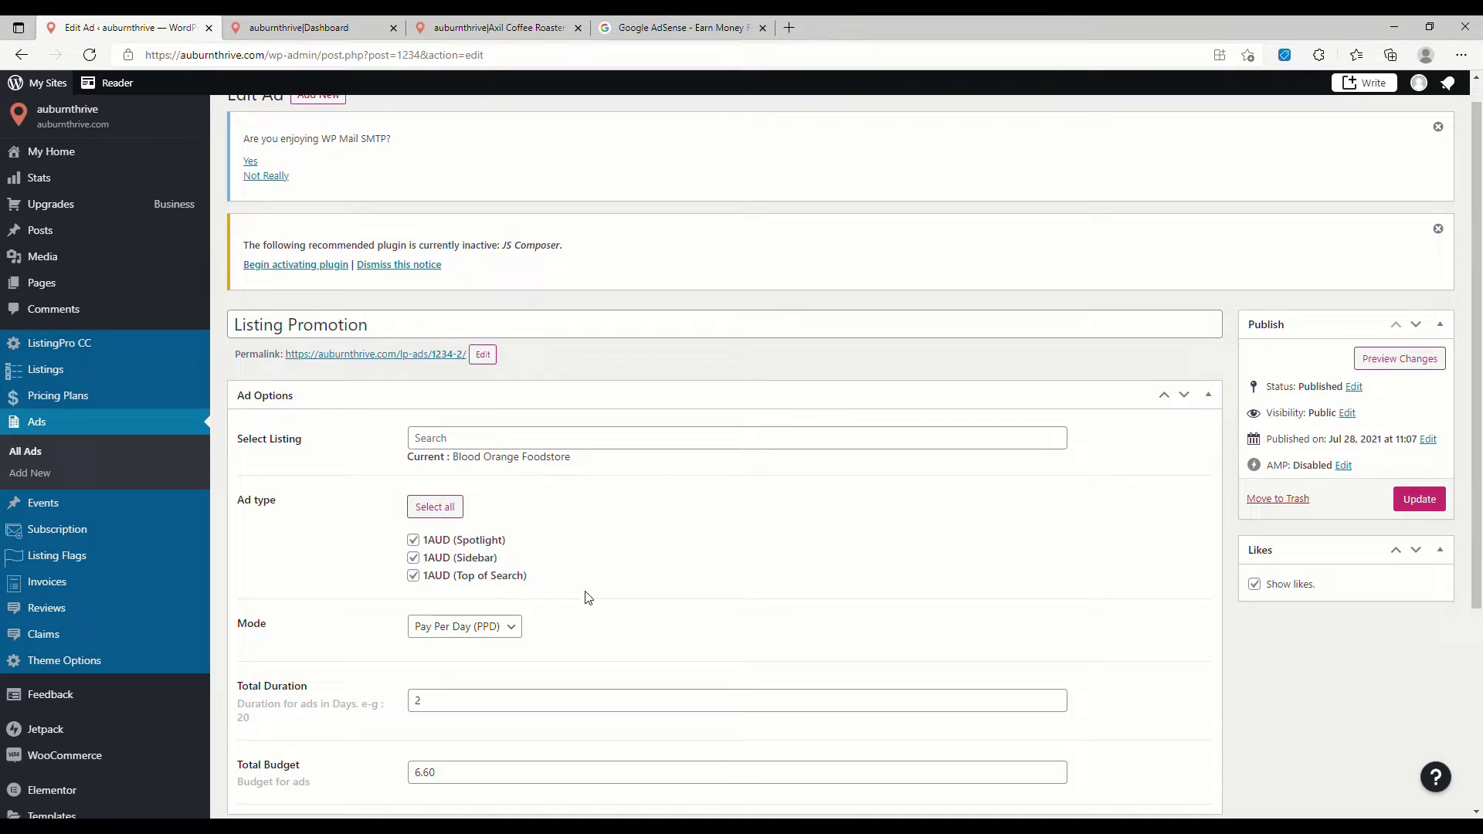
pyautogui.scroll(-2, 510, 610)
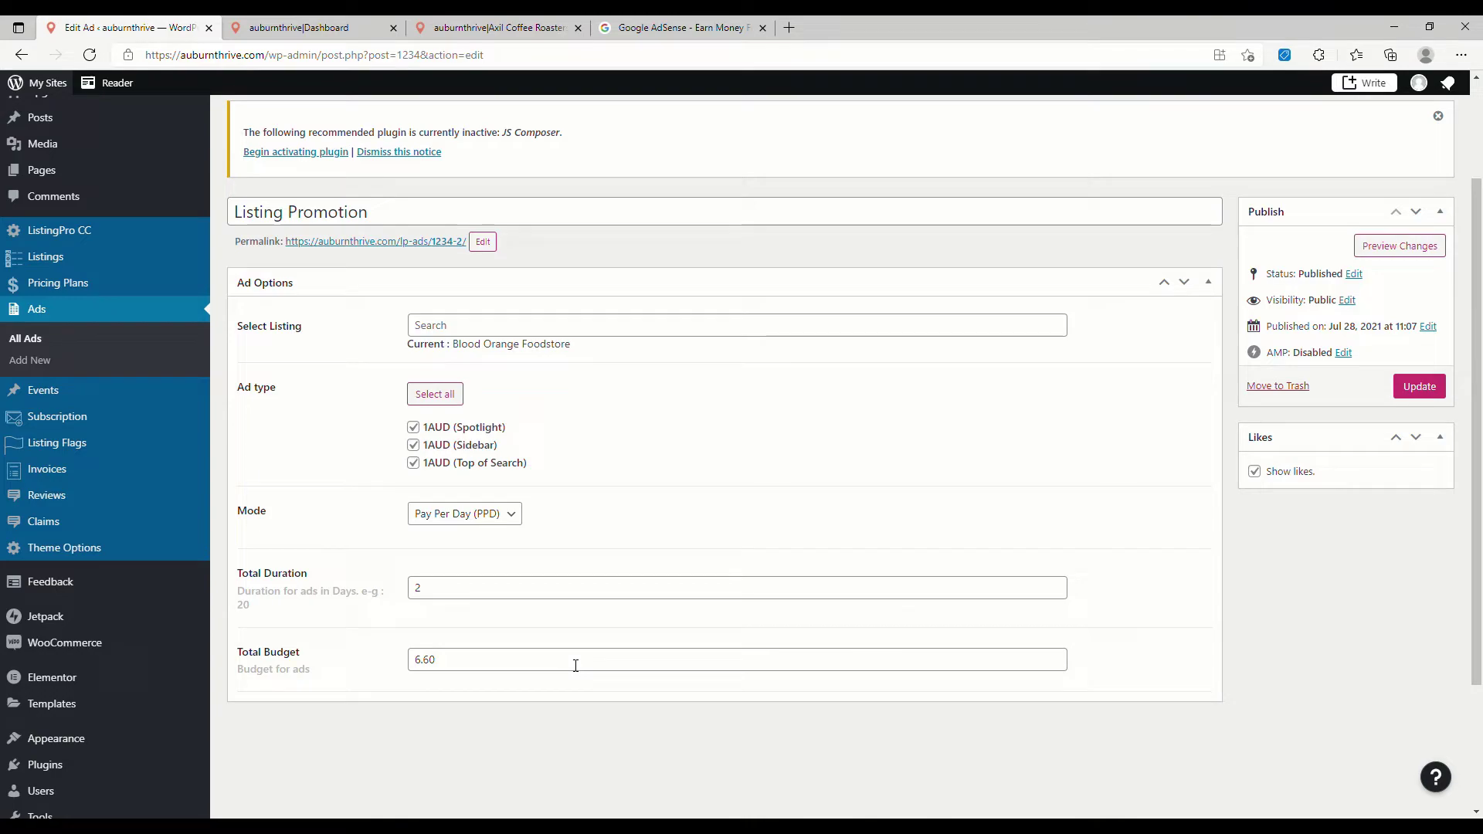
pyautogui.scroll(2, 601, 630)
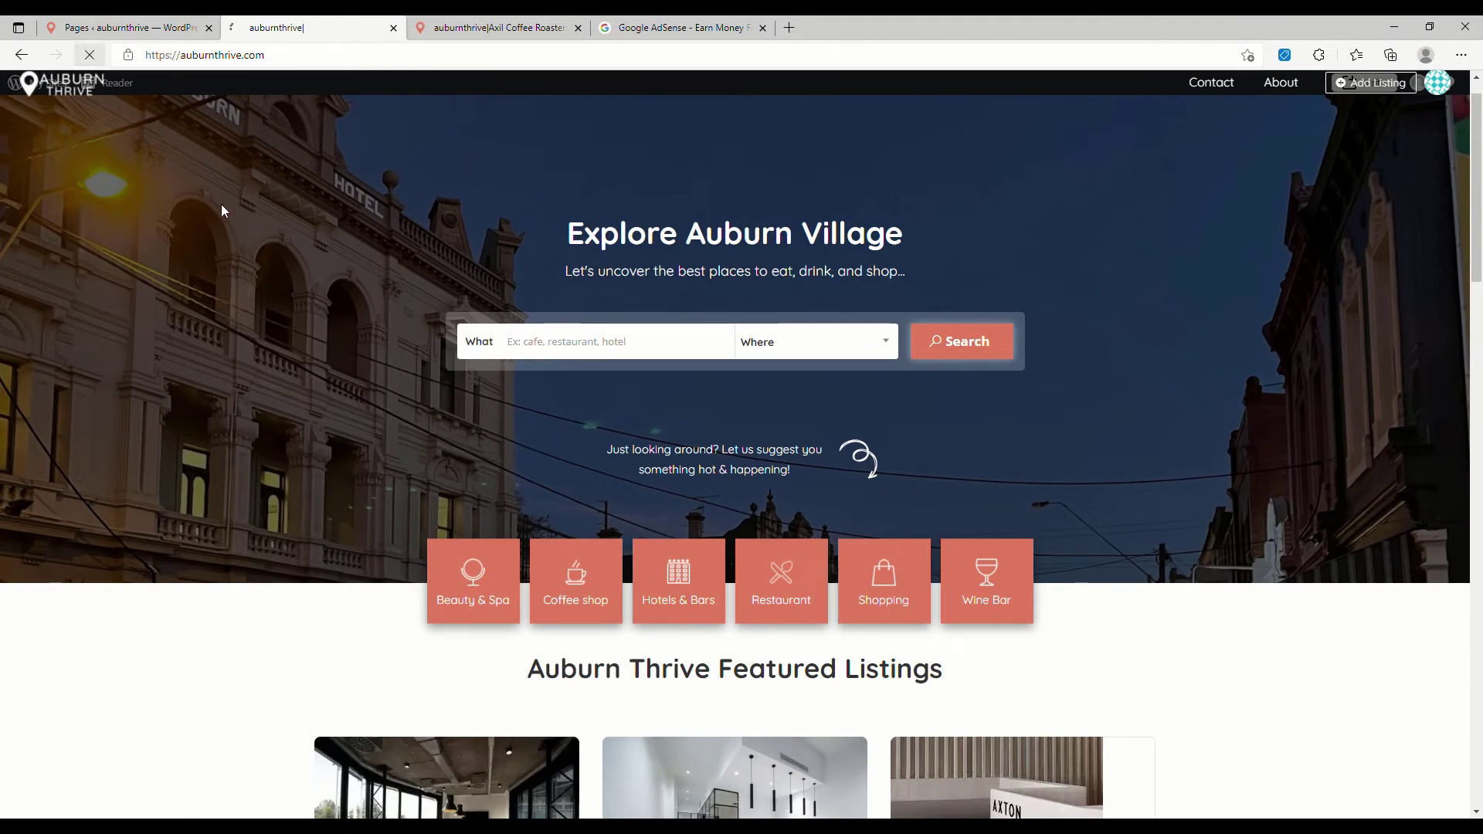
# Step: Open the Coffee shop category from the site's homepage to check the top-of-search ad, and open the Meet Me There listing
pyautogui.scroll(-3, 262, 230)
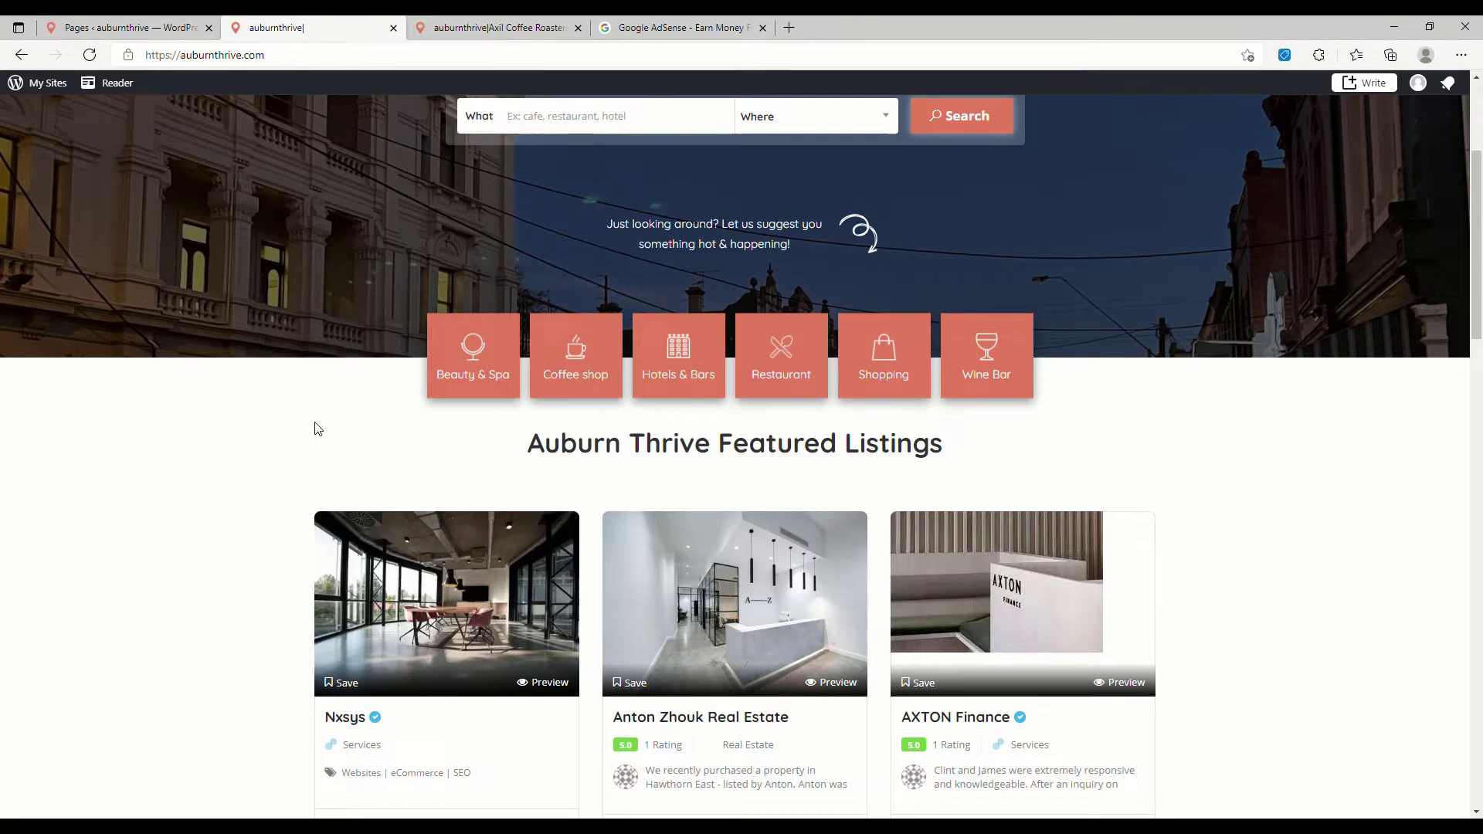
pyautogui.click(565, 376)
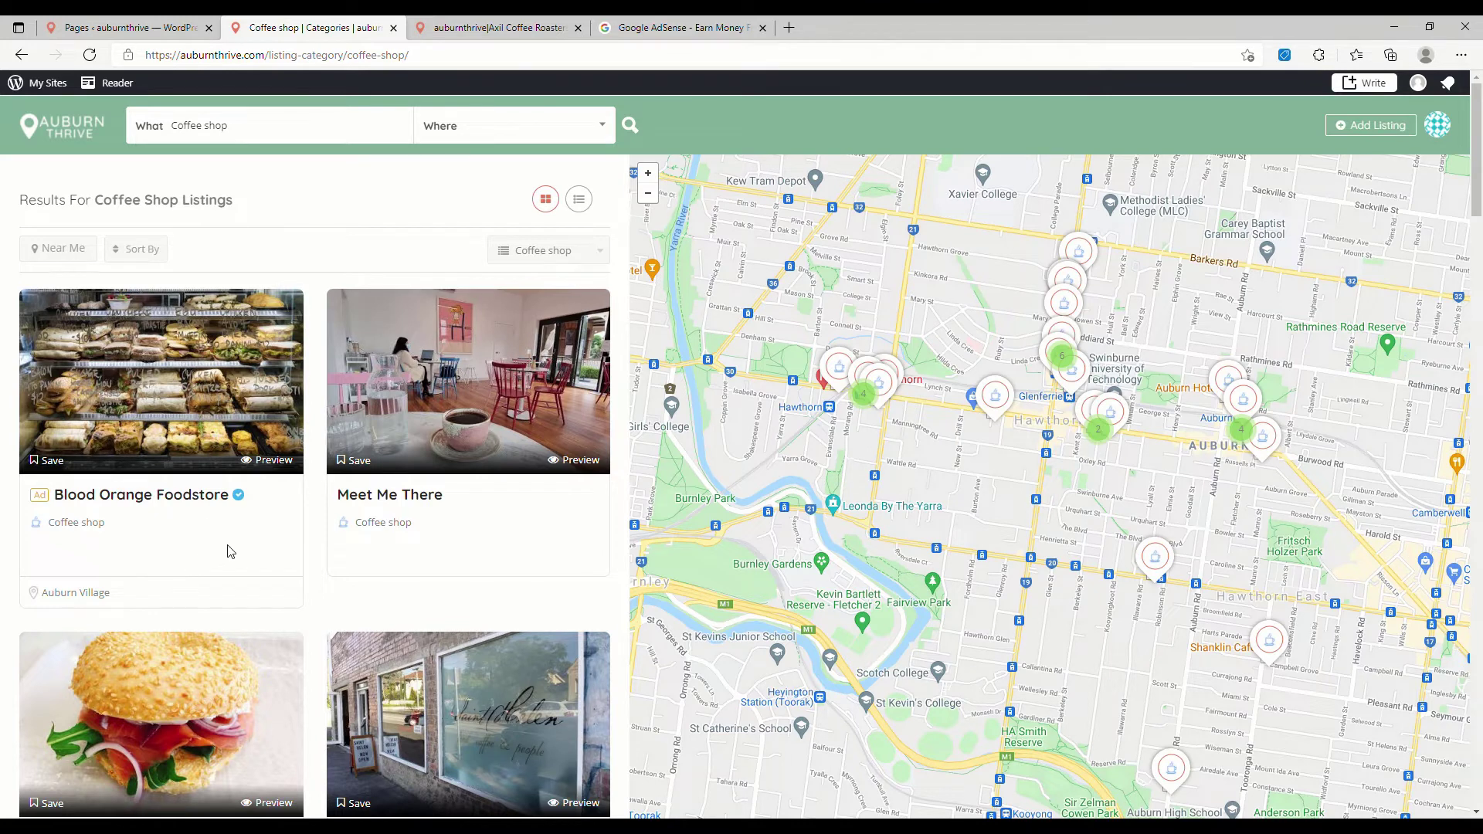
pyautogui.click(418, 503)
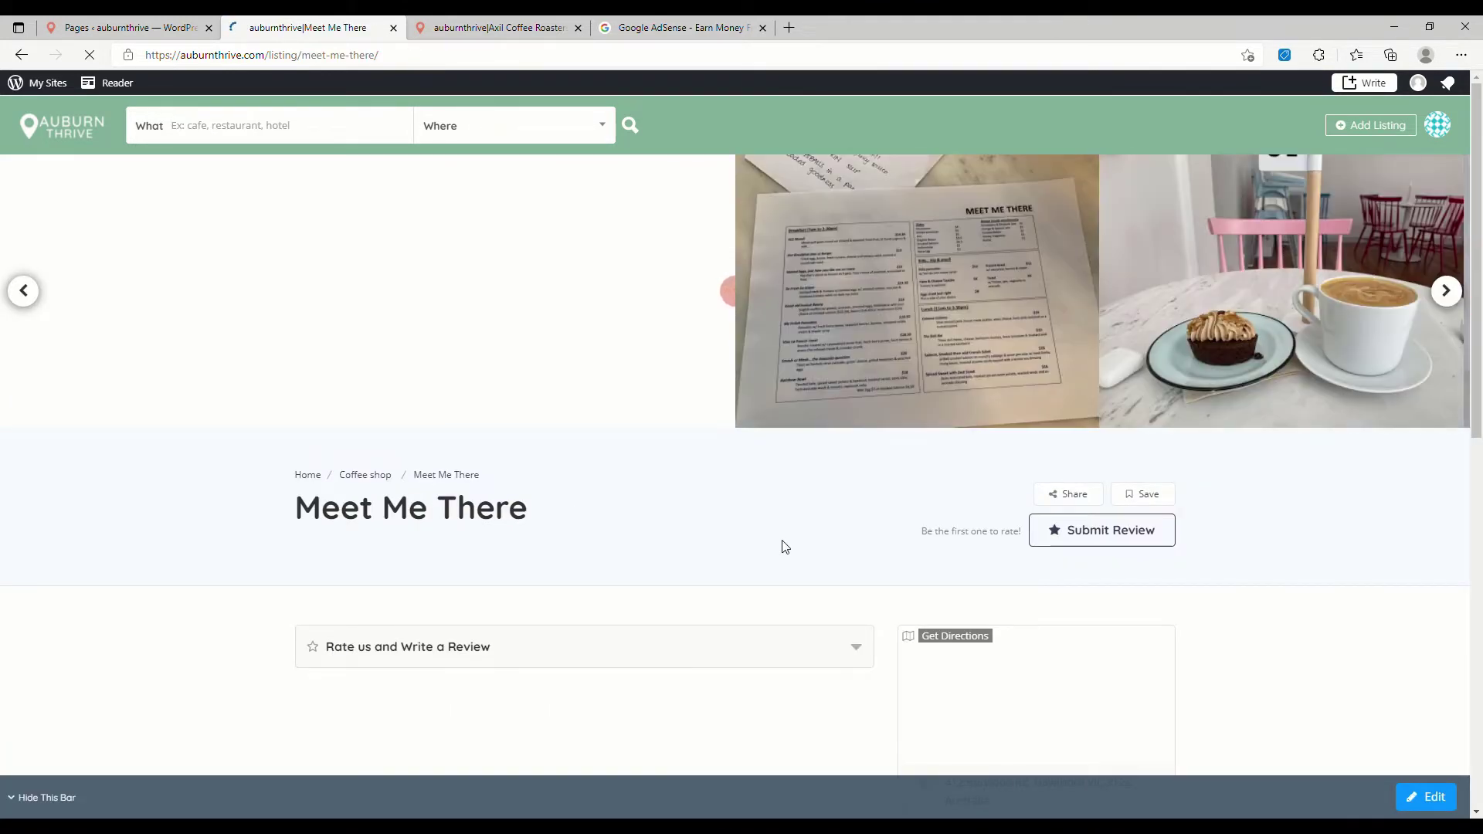
# Step: Look through the Meet Me There listing page for sidebar ads and return to the homepage
pyautogui.scroll(-10, 785, 634)
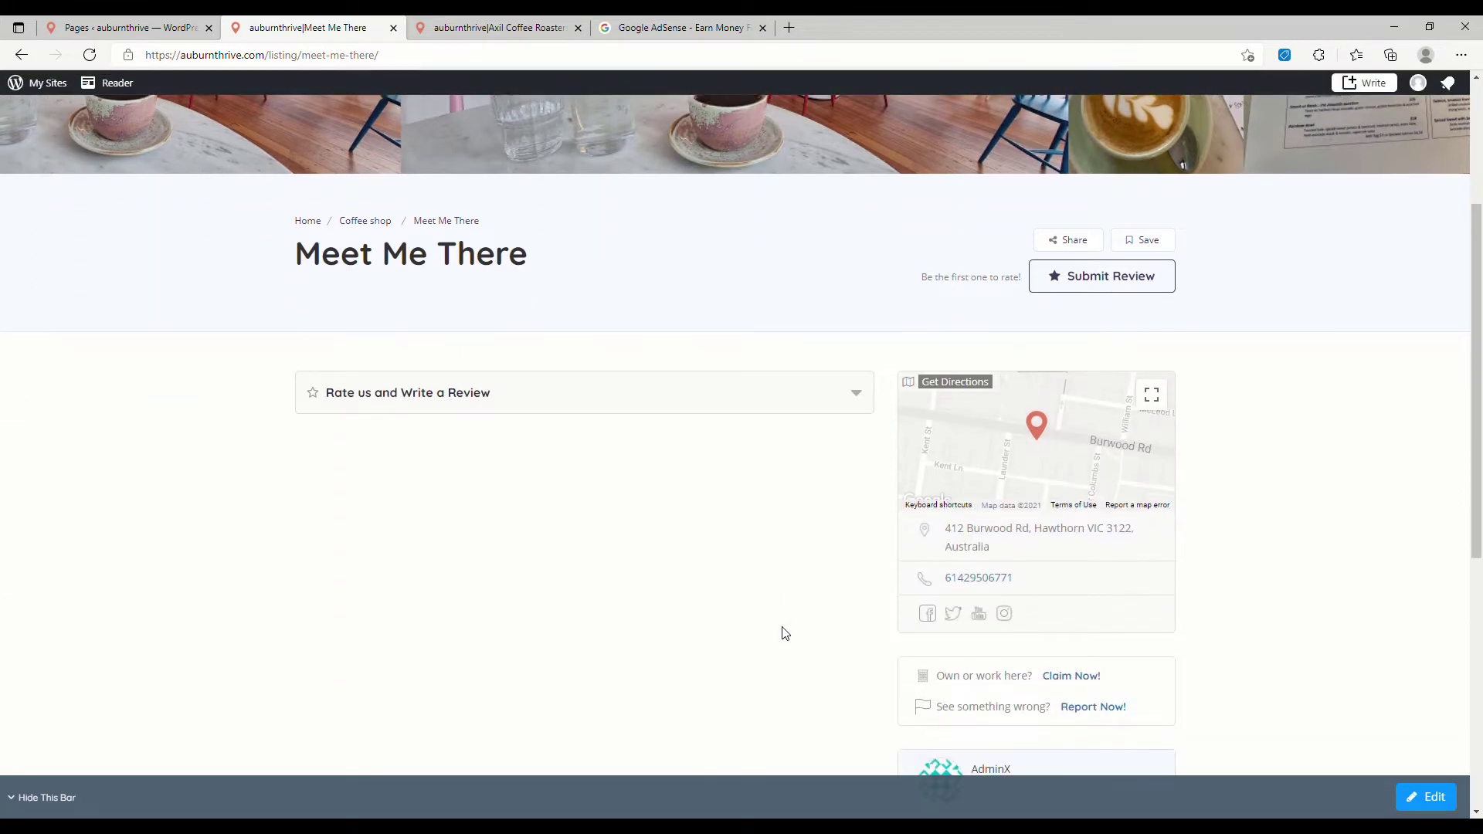
pyautogui.scroll(10, 785, 634)
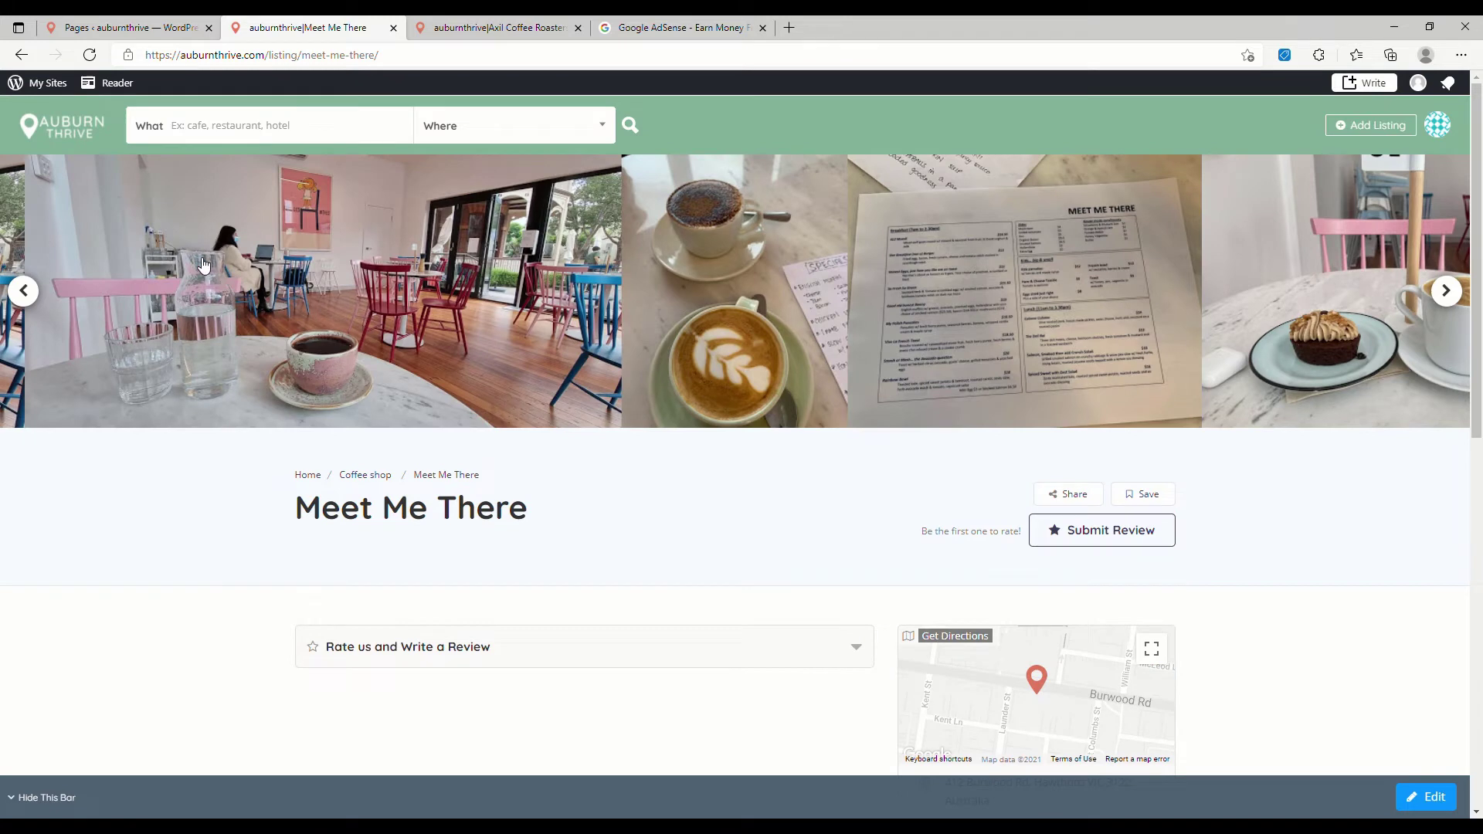
pyautogui.click(73, 126)
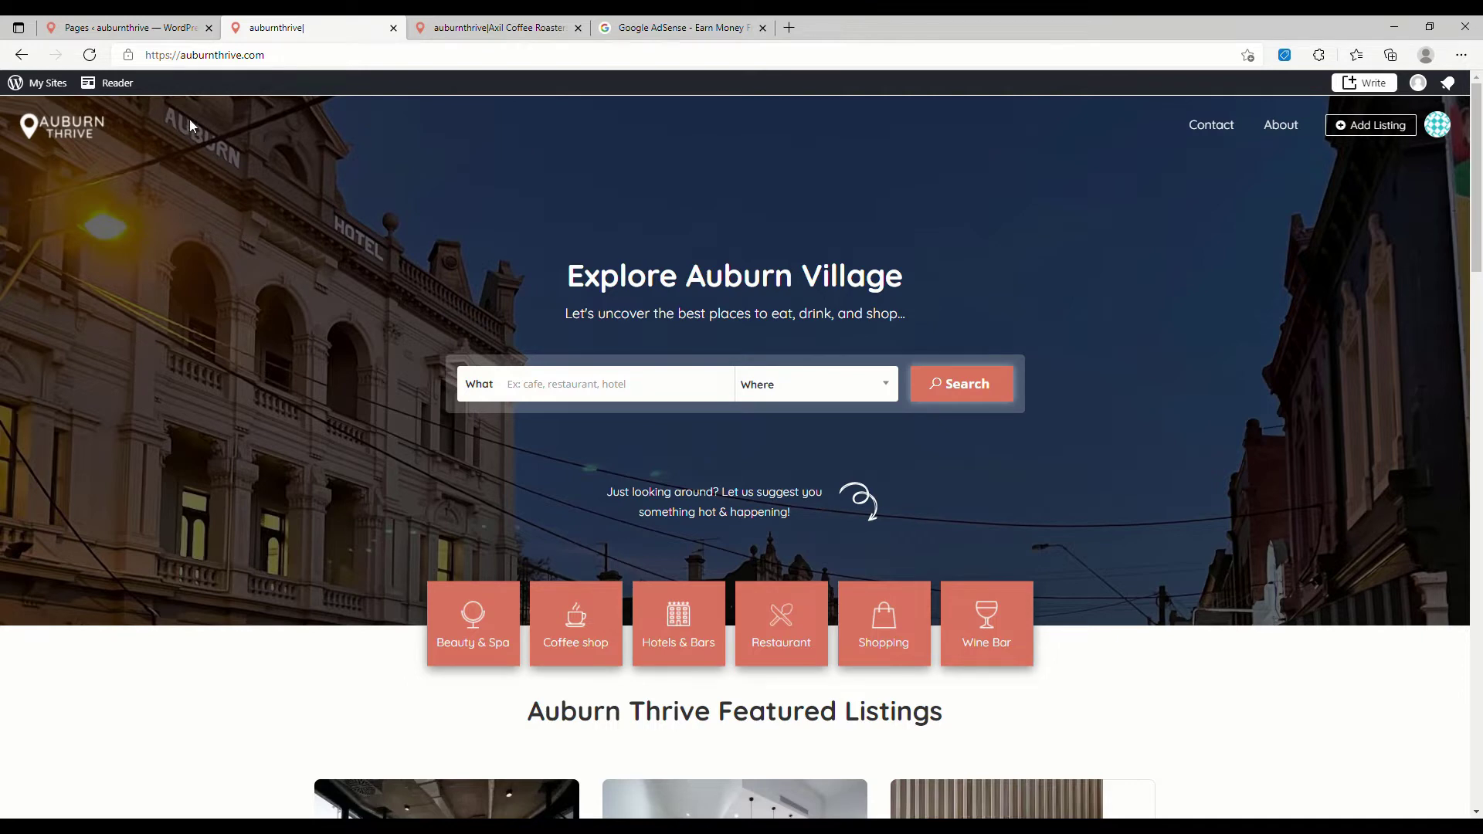
# Step: Open the Home page in Elementor and add a ListingPro - Ads Listing widget with 2 listings below the Nxsys banner
pyautogui.click(136, 28)
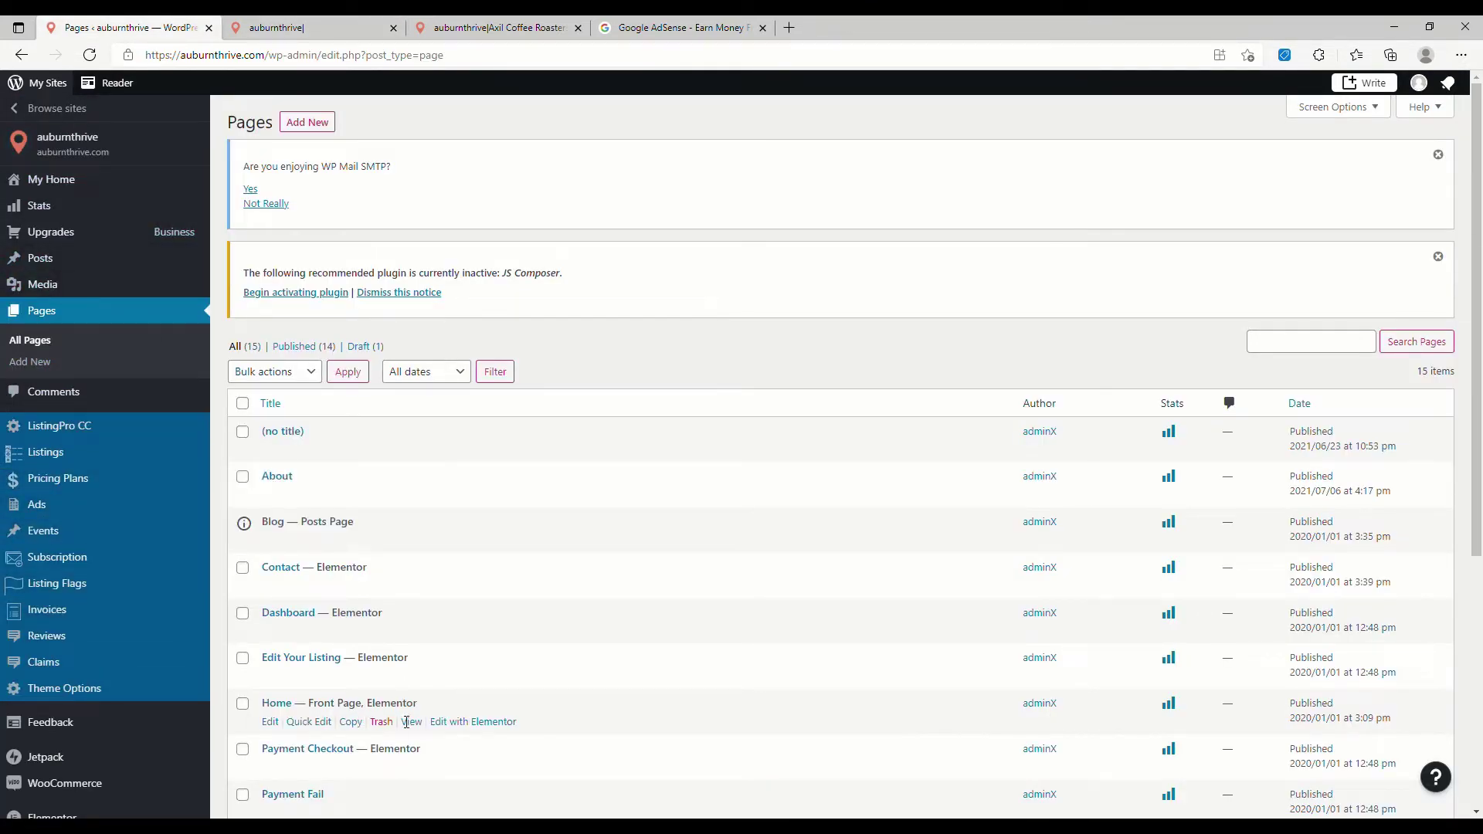
pyautogui.click(483, 724)
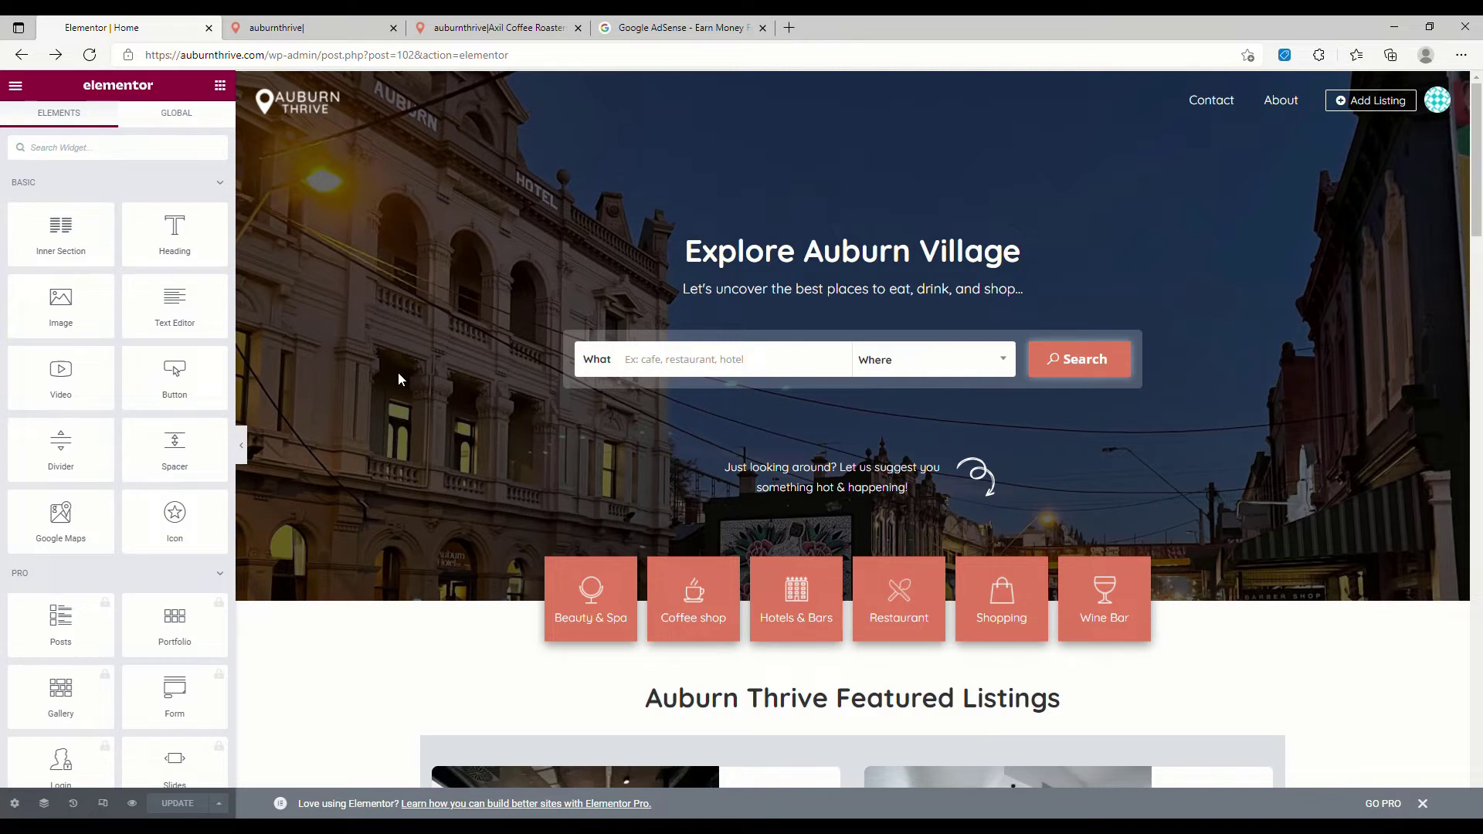
pyautogui.write('ad')
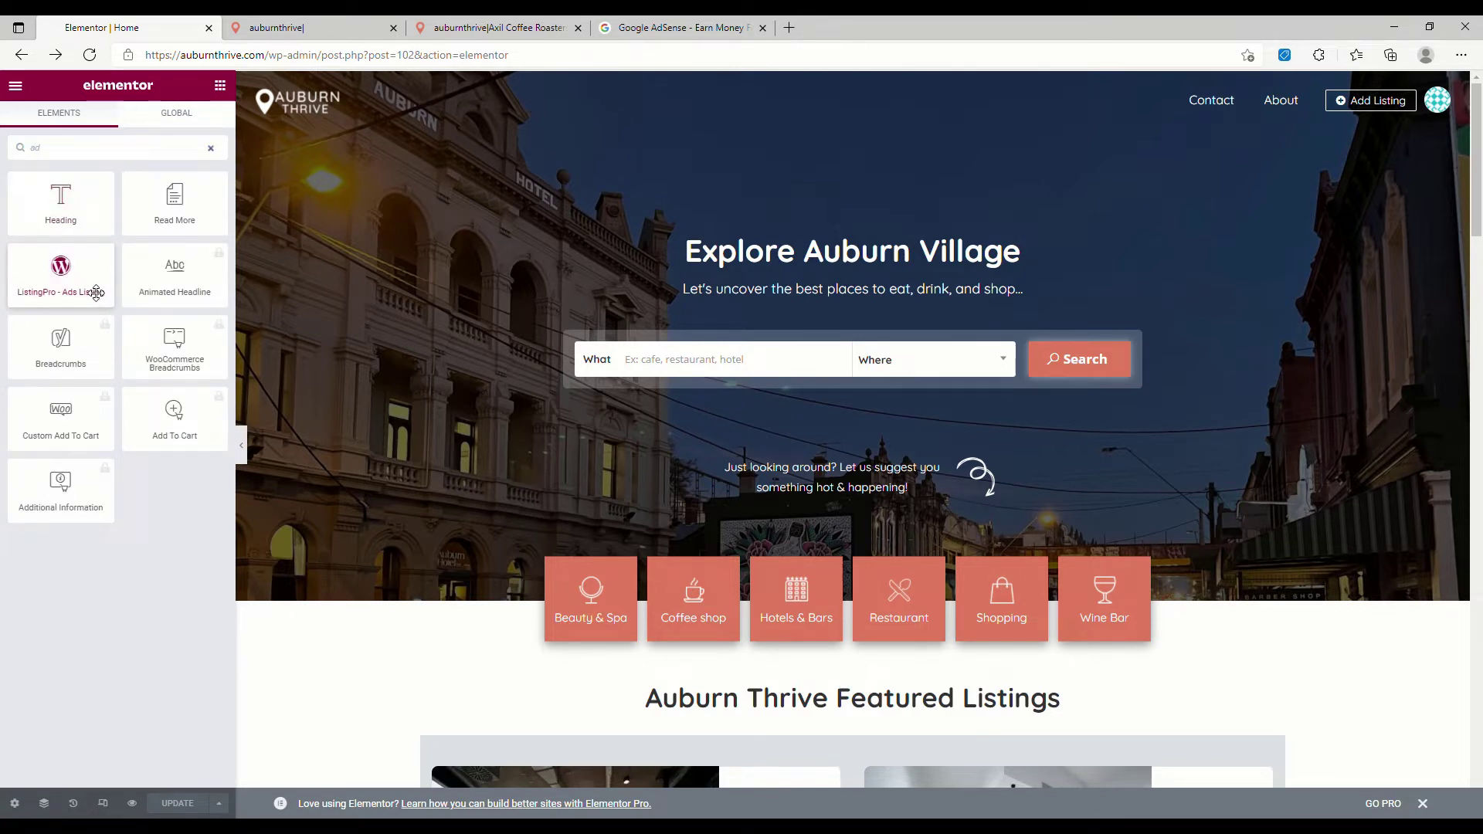
pyautogui.scroll(-10, 489, 462)
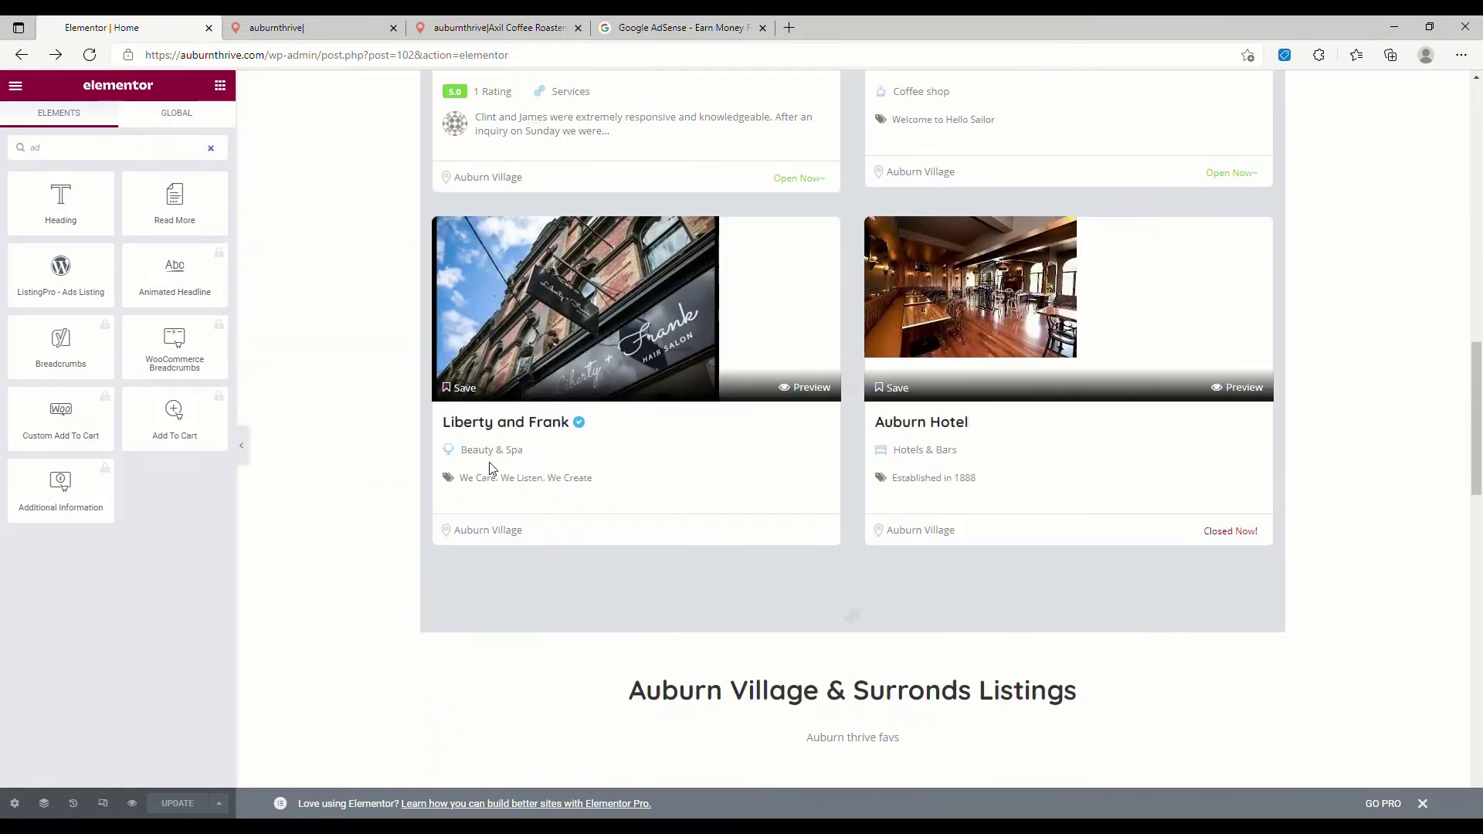
pyautogui.scroll(-15, 489, 463)
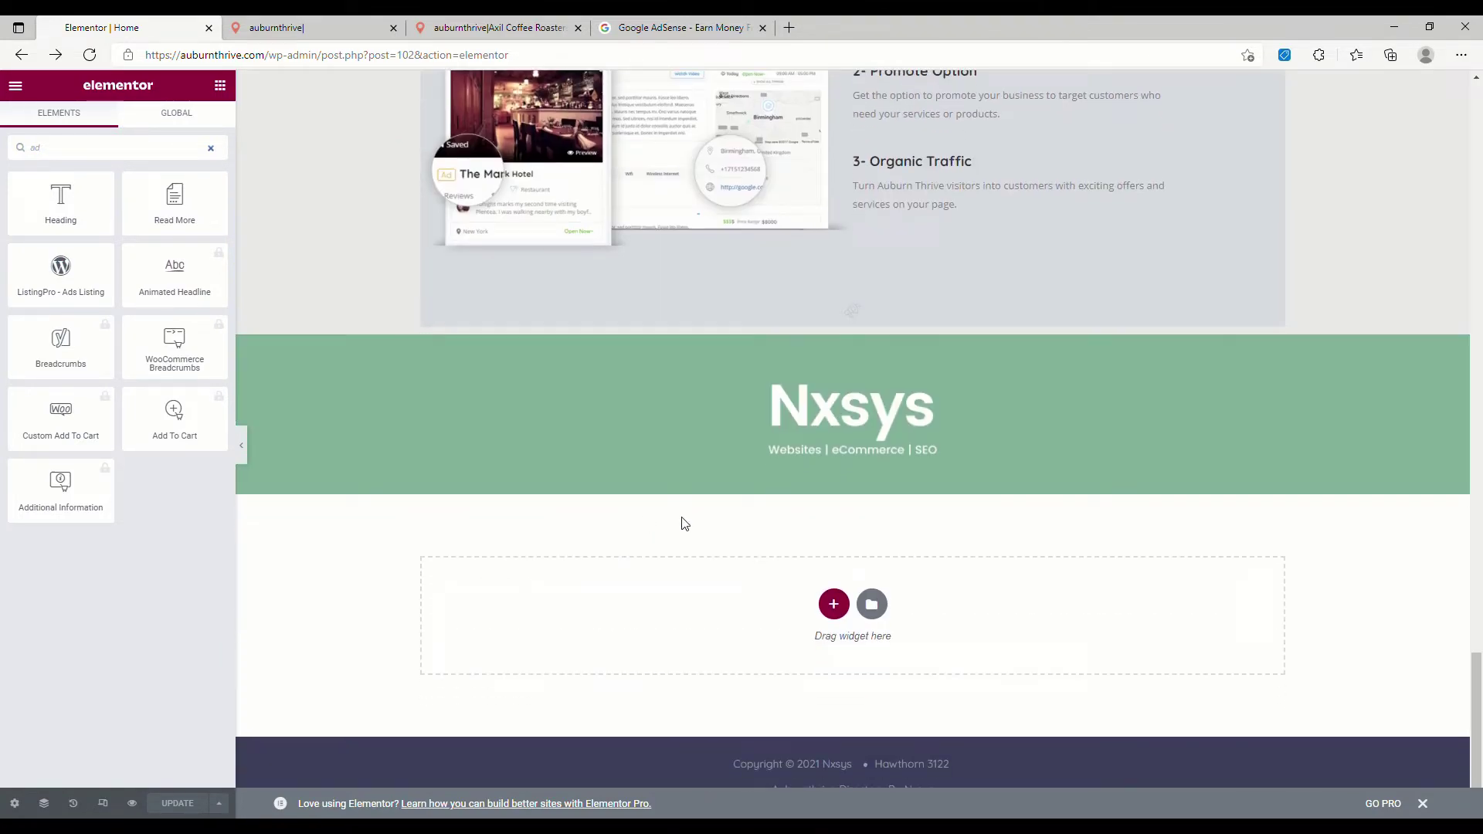
pyautogui.moveTo(62, 272); pyautogui.dragTo(526, 483)
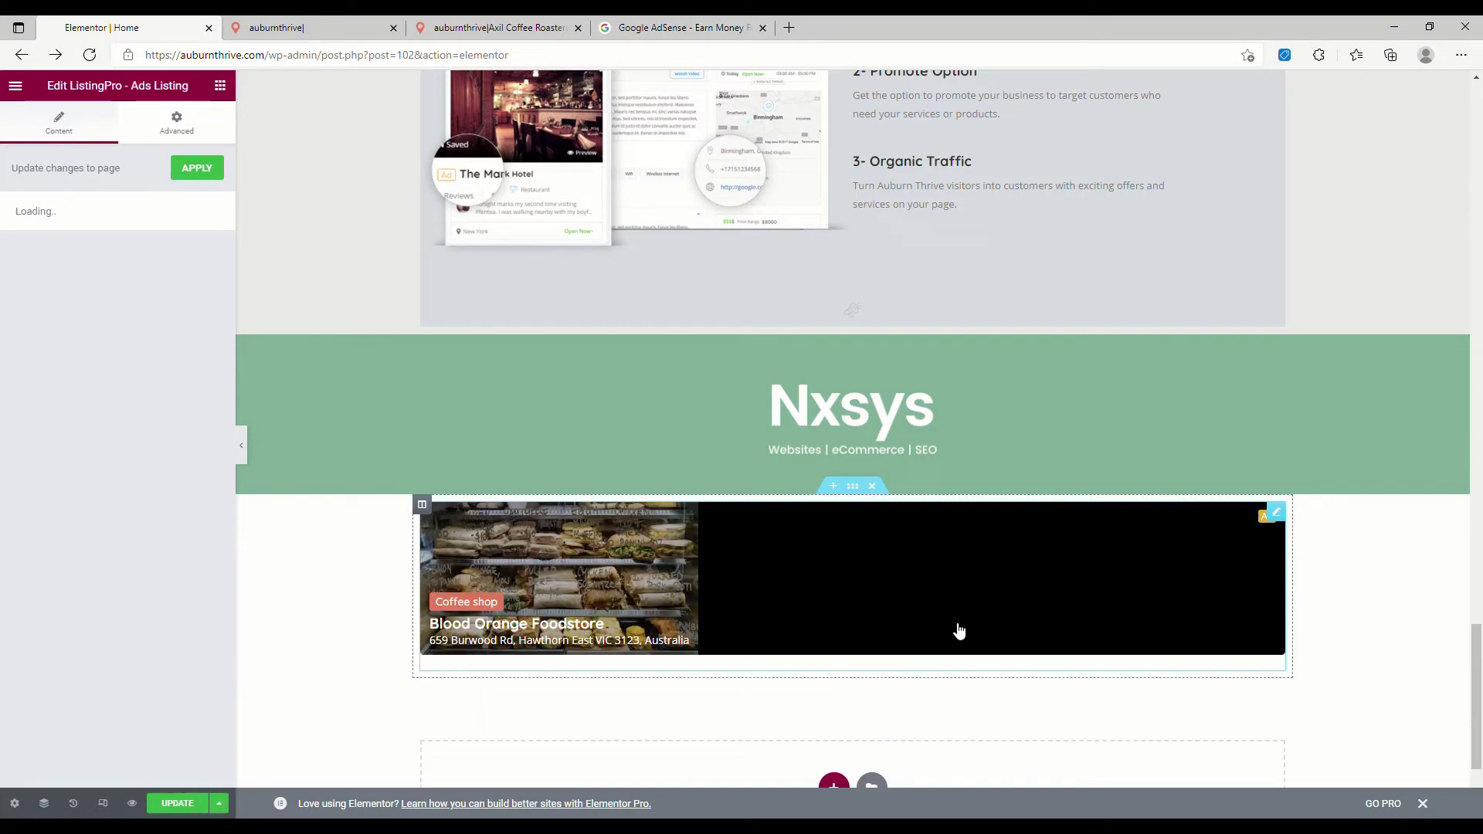
pyautogui.click(80, 286)
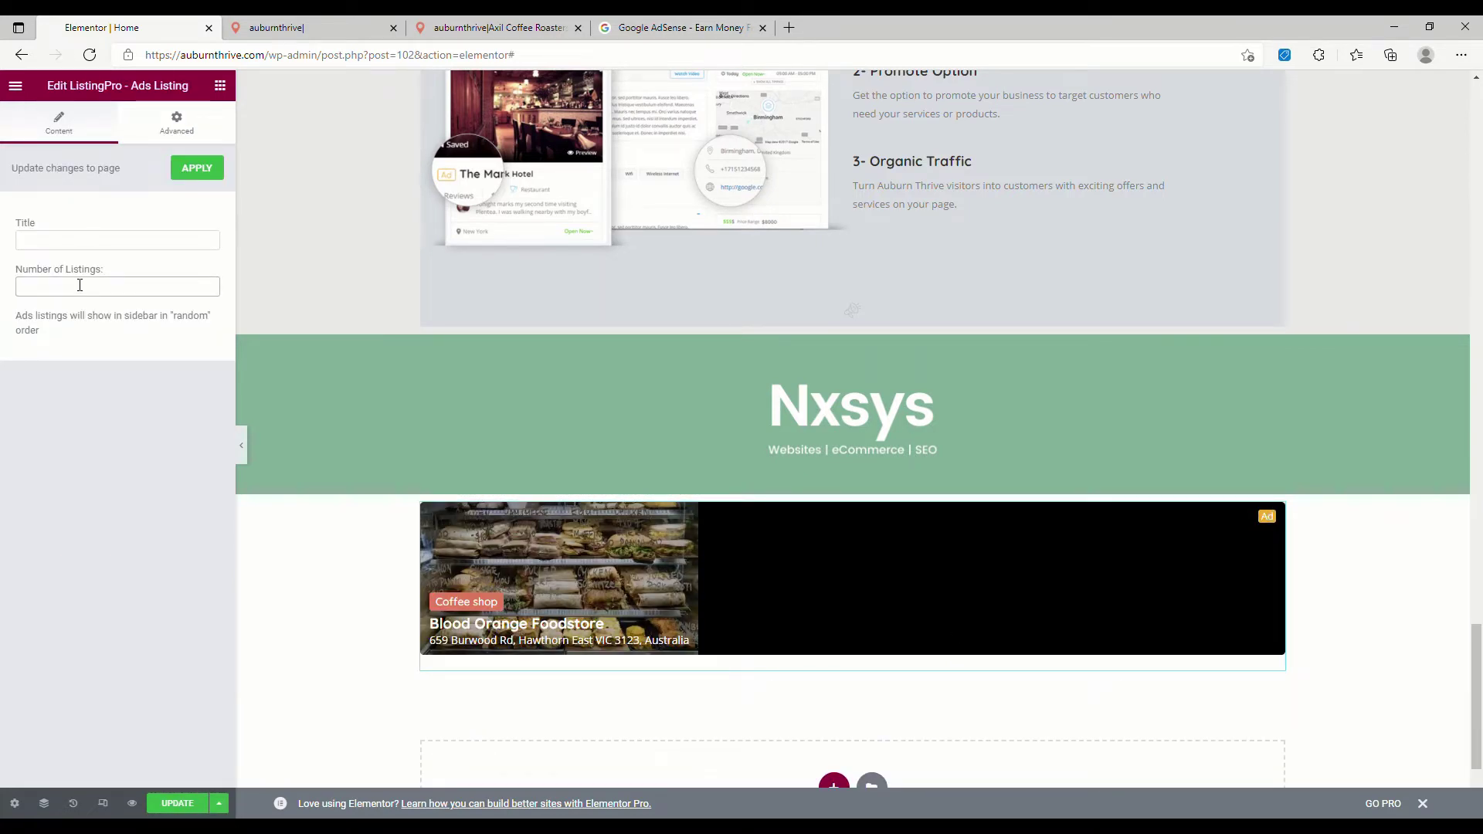
pyautogui.write('2')
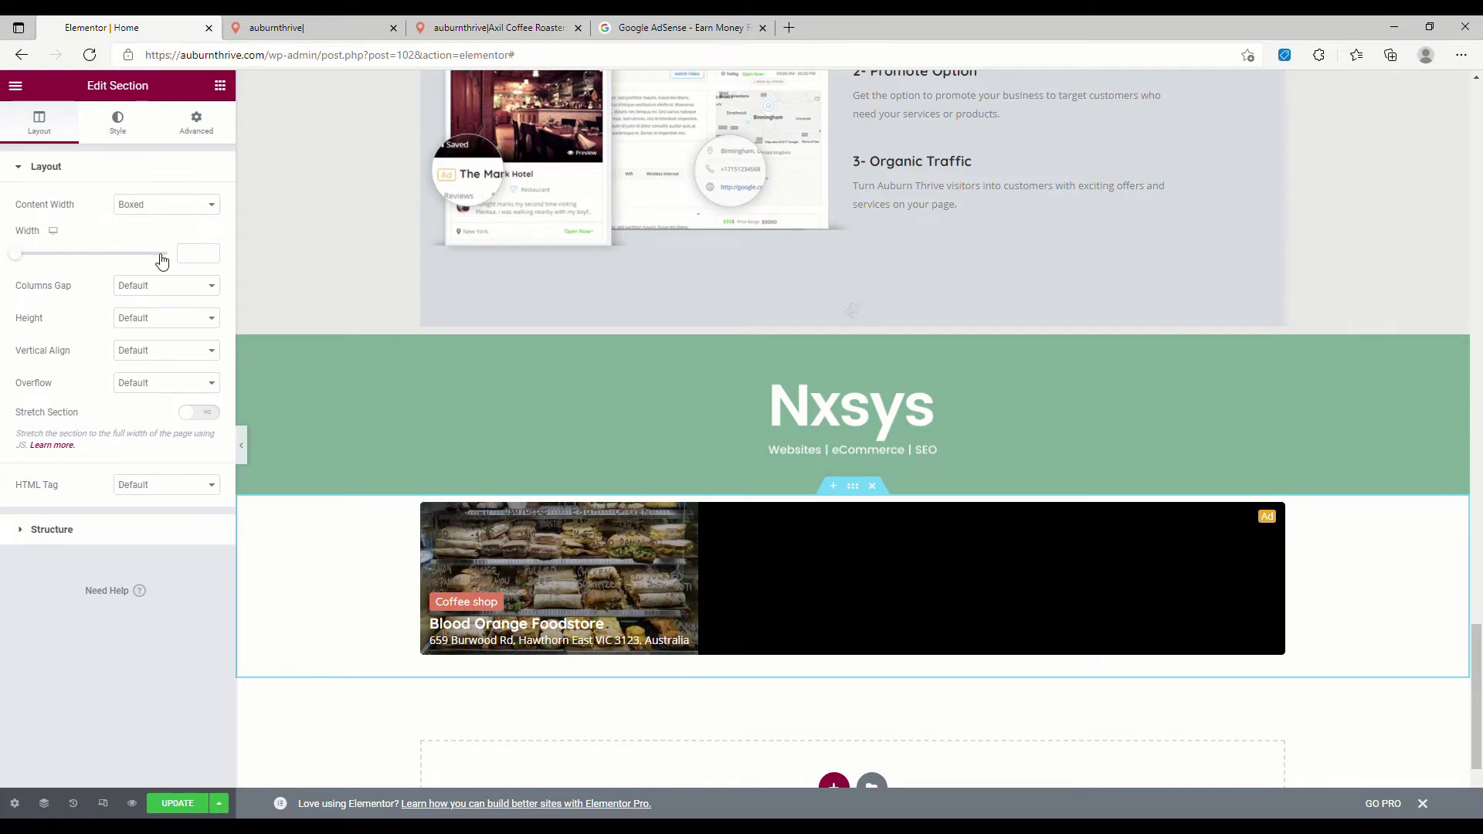
# Step: Set the ad section's content width to Boxed with a width of 500 and update the page
pyautogui.click(214, 210)
pyautogui.click(170, 239)
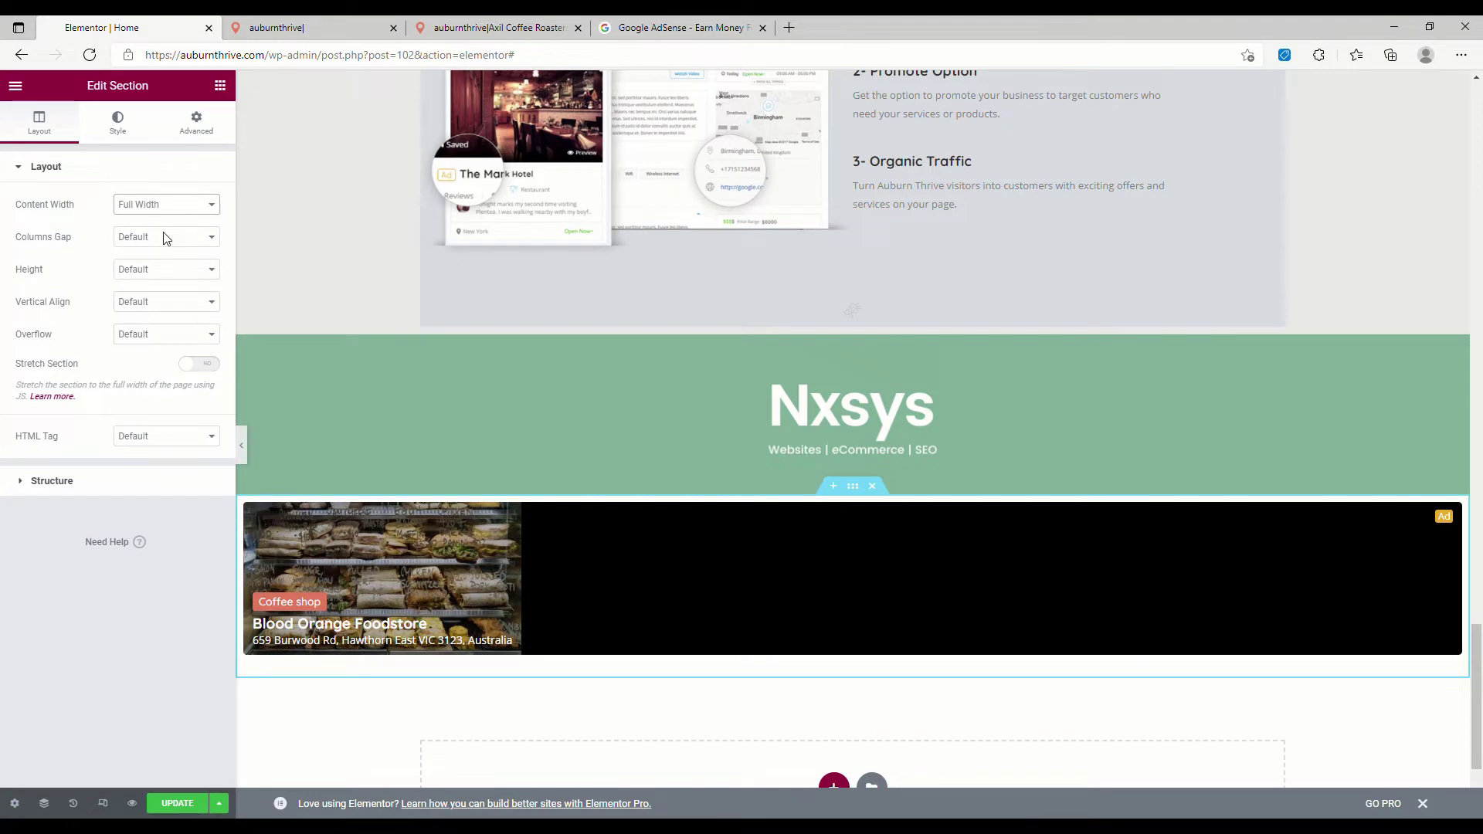
pyautogui.click(157, 229)
pyautogui.click(22, 261)
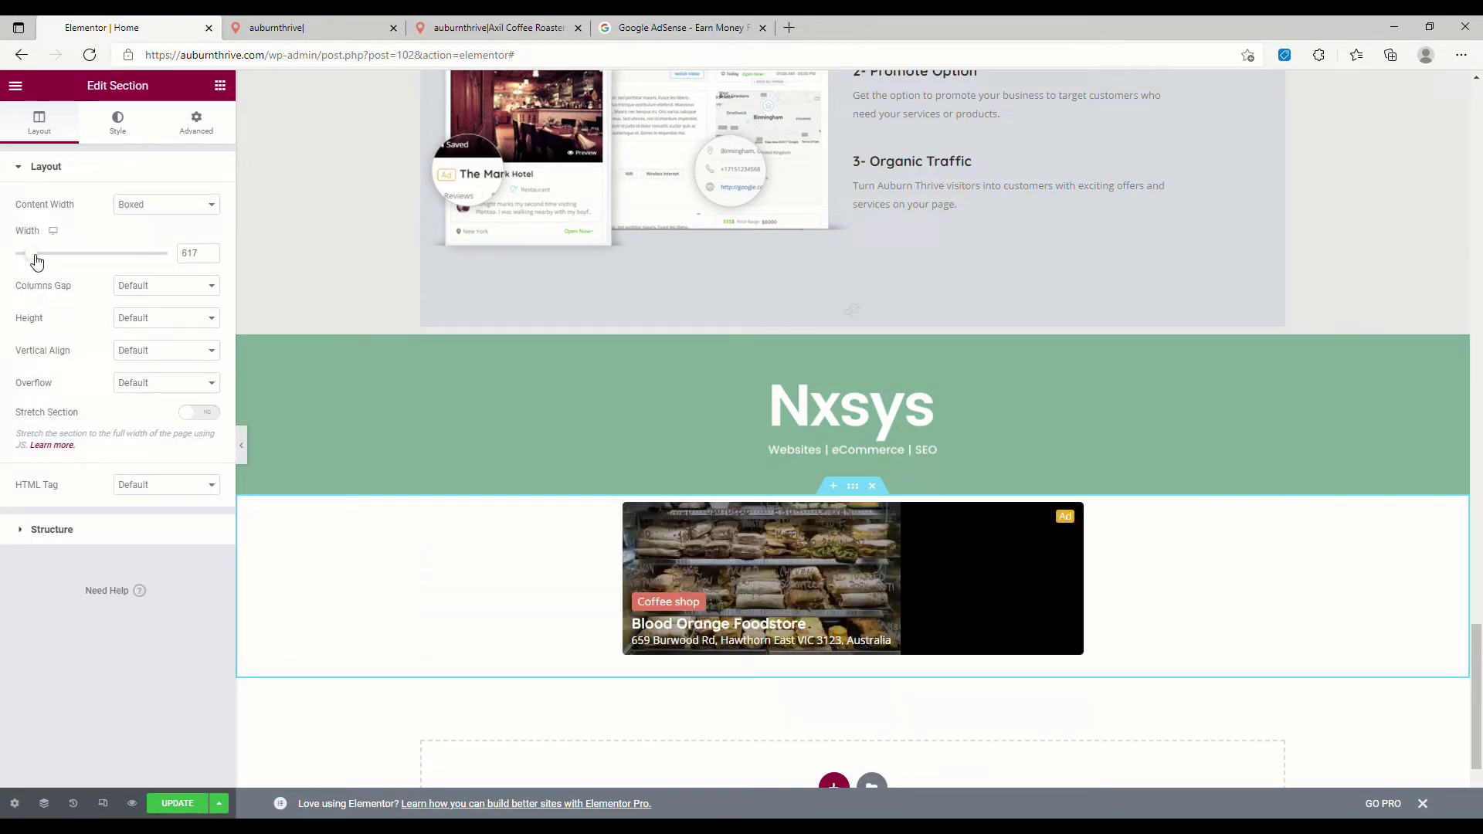
pyautogui.moveTo(21, 261); pyautogui.dragTo(16, 261)
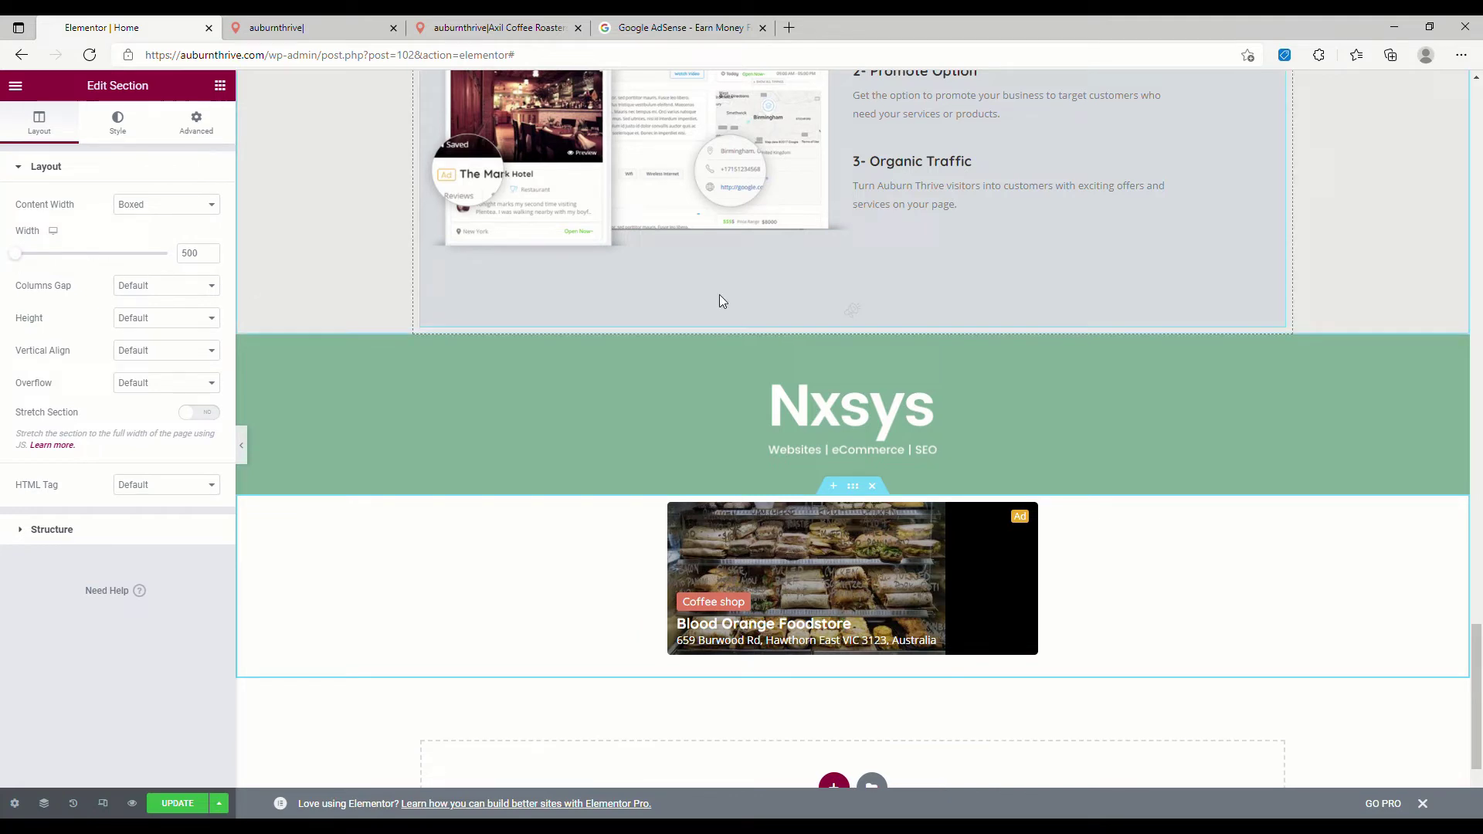
pyautogui.click(177, 803)
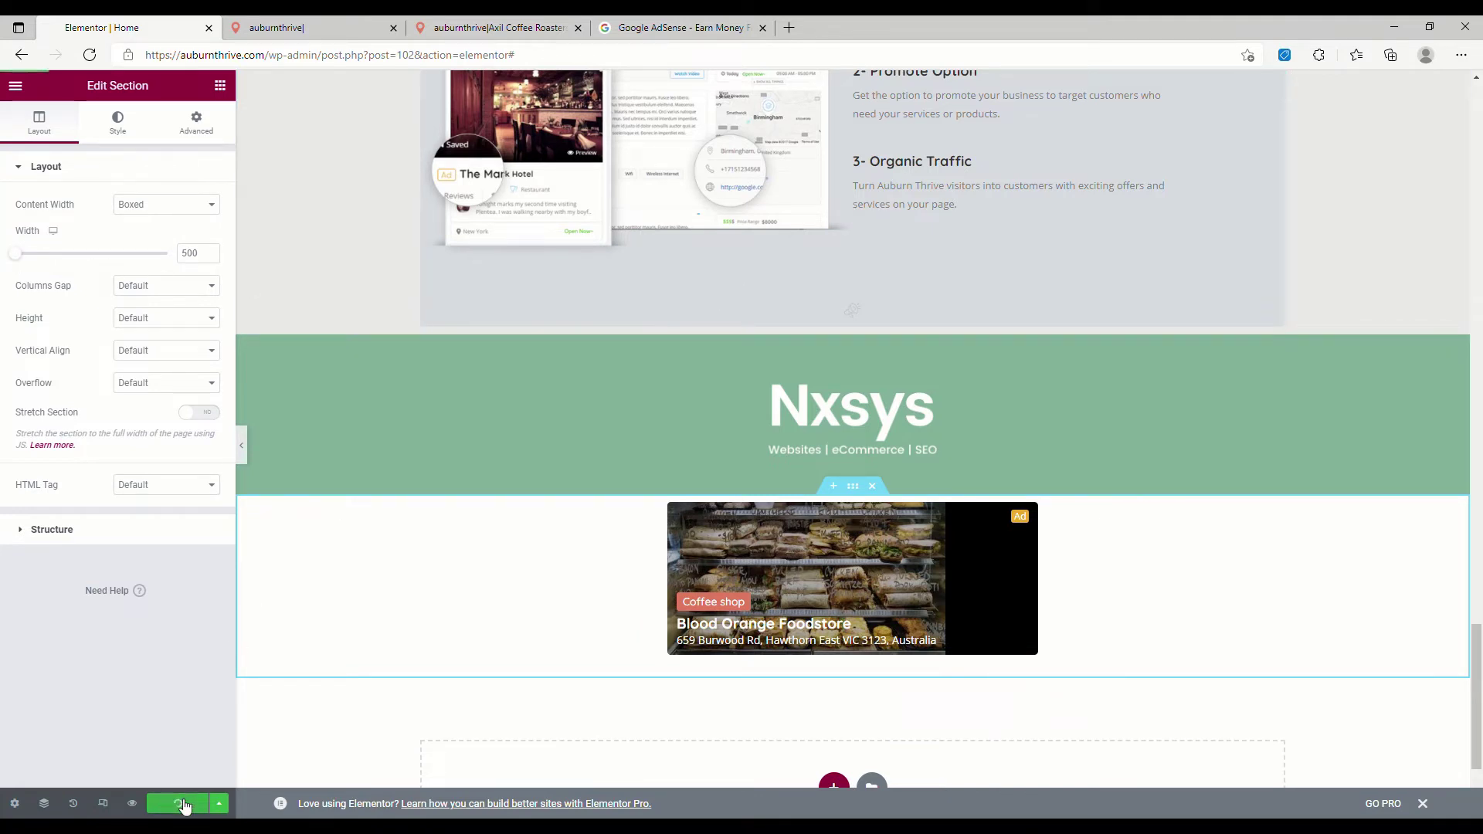
# Step: Check the new ad below the Nxsys banner on the live homepage
pyautogui.hotkey('ctrl', 'Tab')
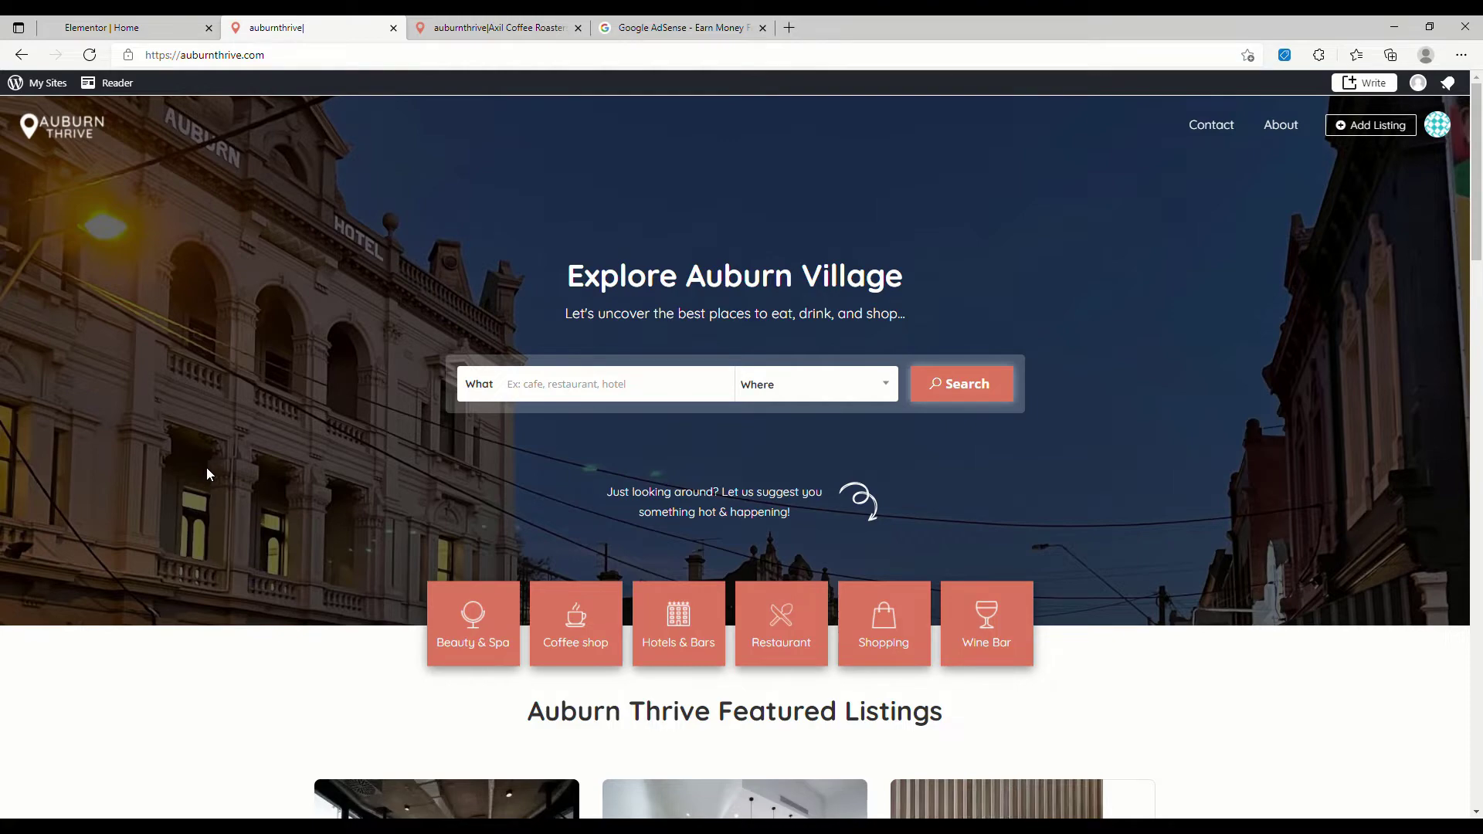
pyautogui.scroll(-5, 253, 431)
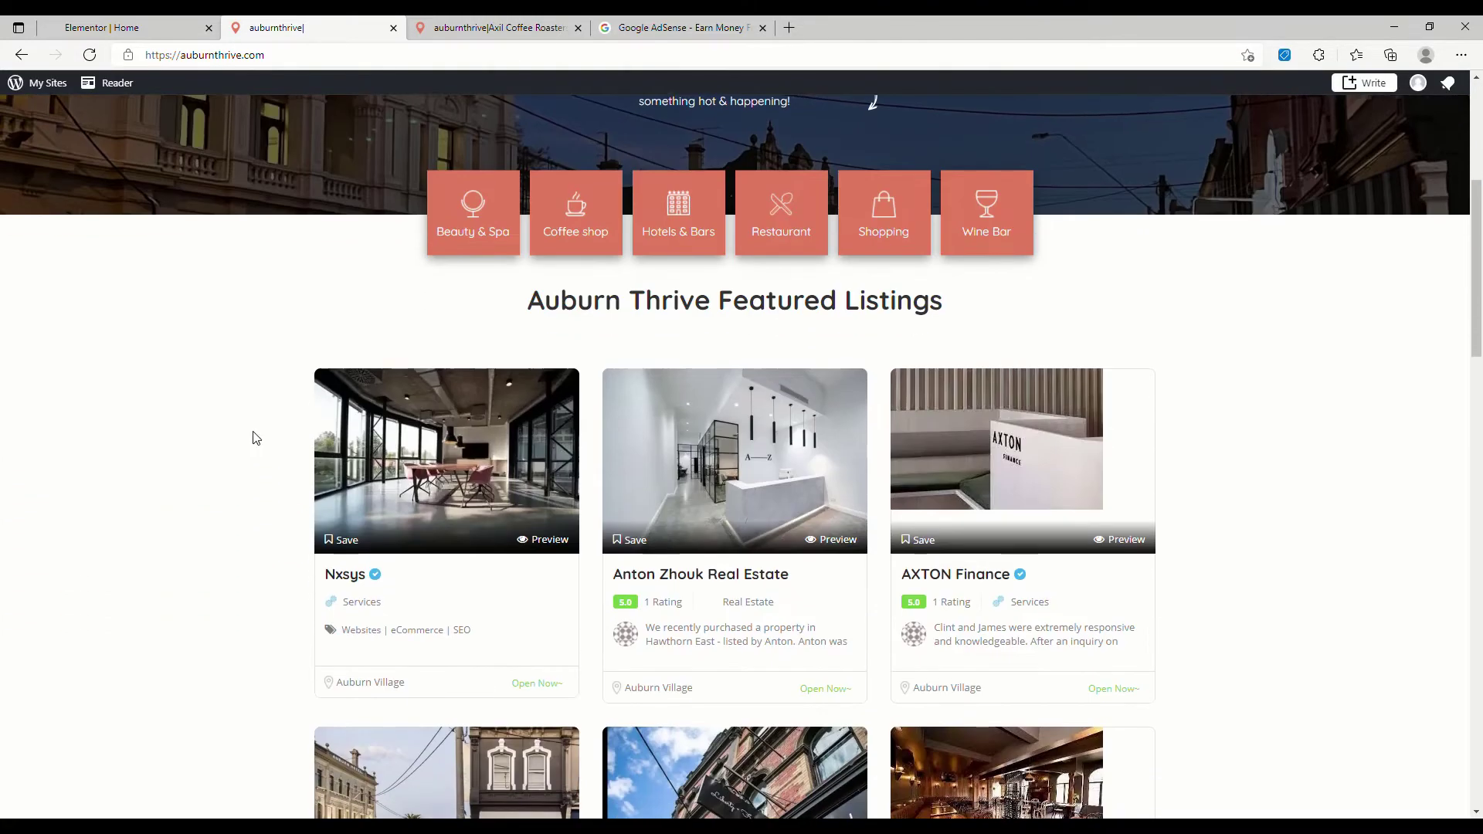
pyautogui.scroll(-20, 255, 438)
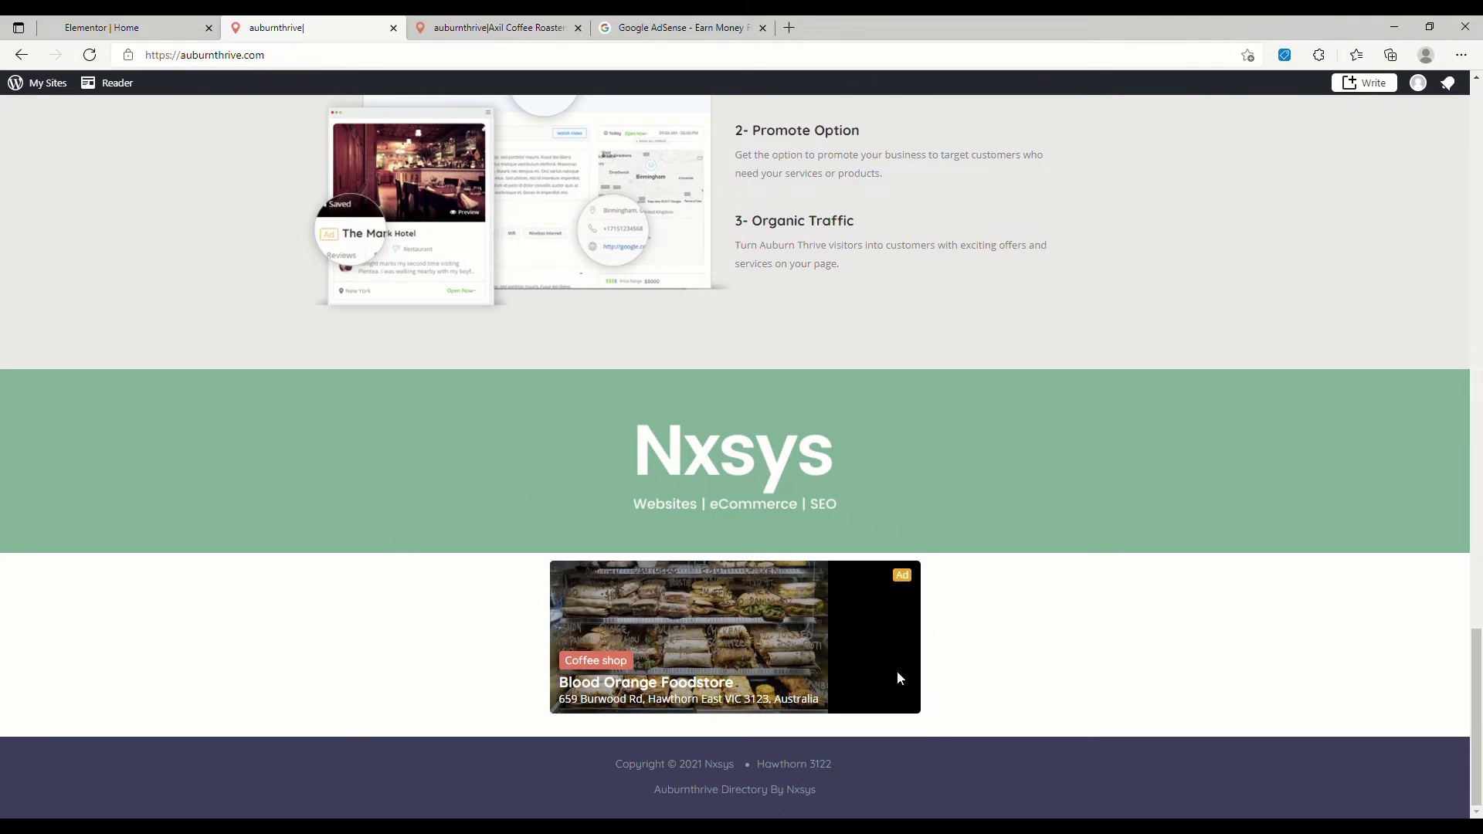
pyautogui.scroll(20, 591, 628)
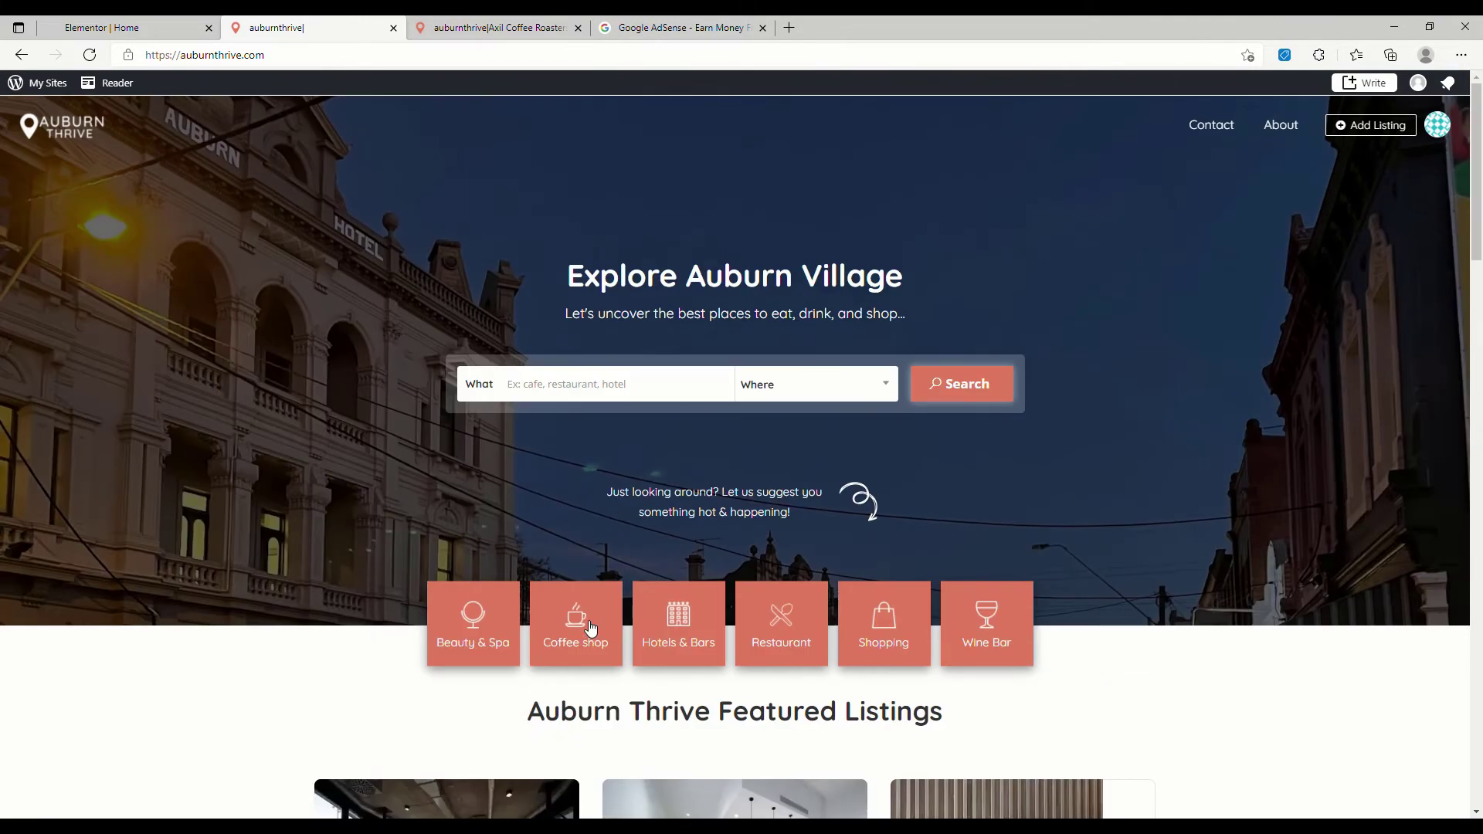
# Step: Move the ad section between the category tiles and Auburn Thrive Featured Listings on the Home page and update it
pyautogui.click(135, 27)
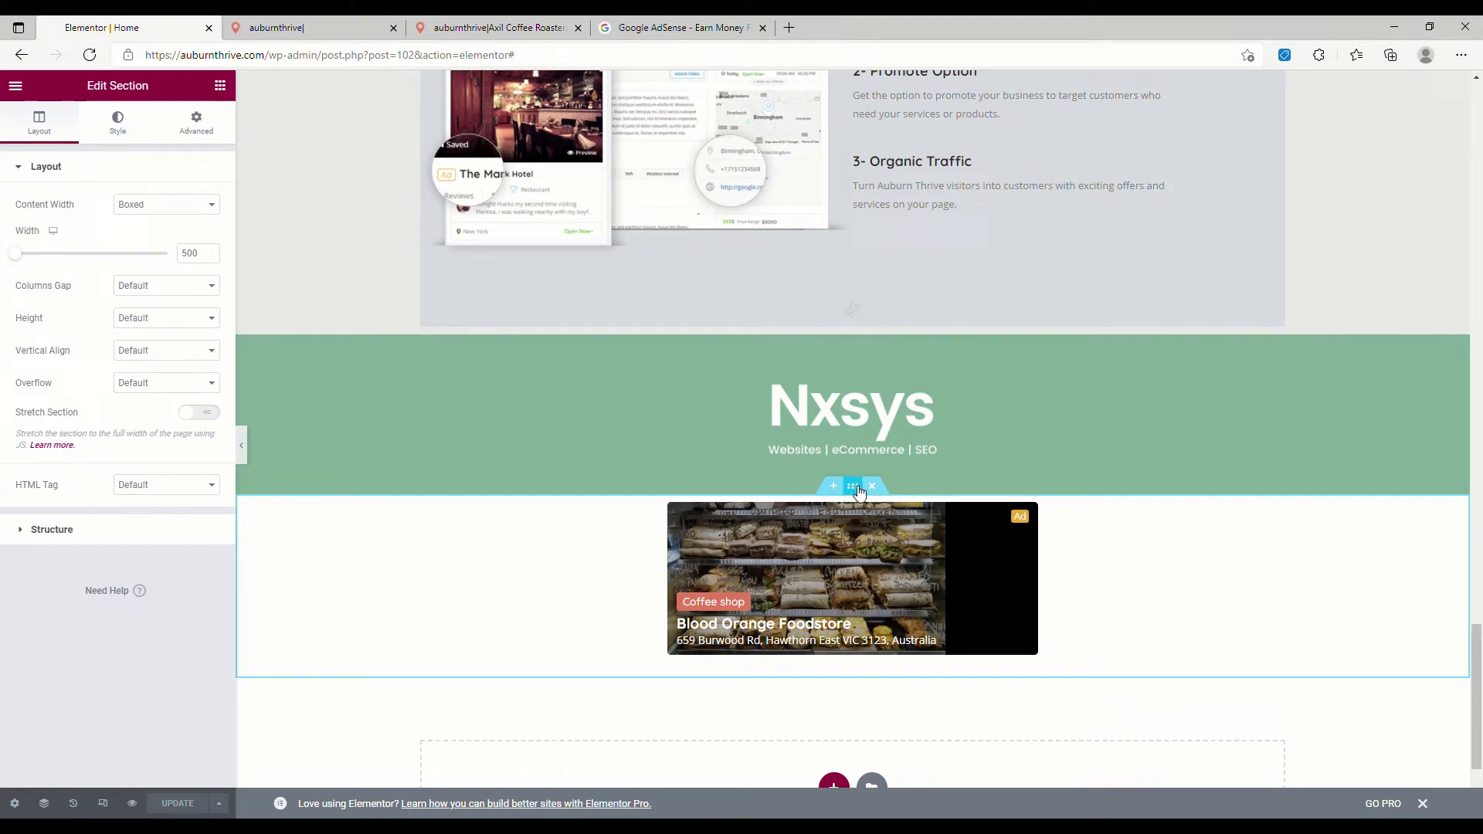
pyautogui.moveTo(853, 486); pyautogui.dragTo(482, 528)
pyautogui.click(174, 805)
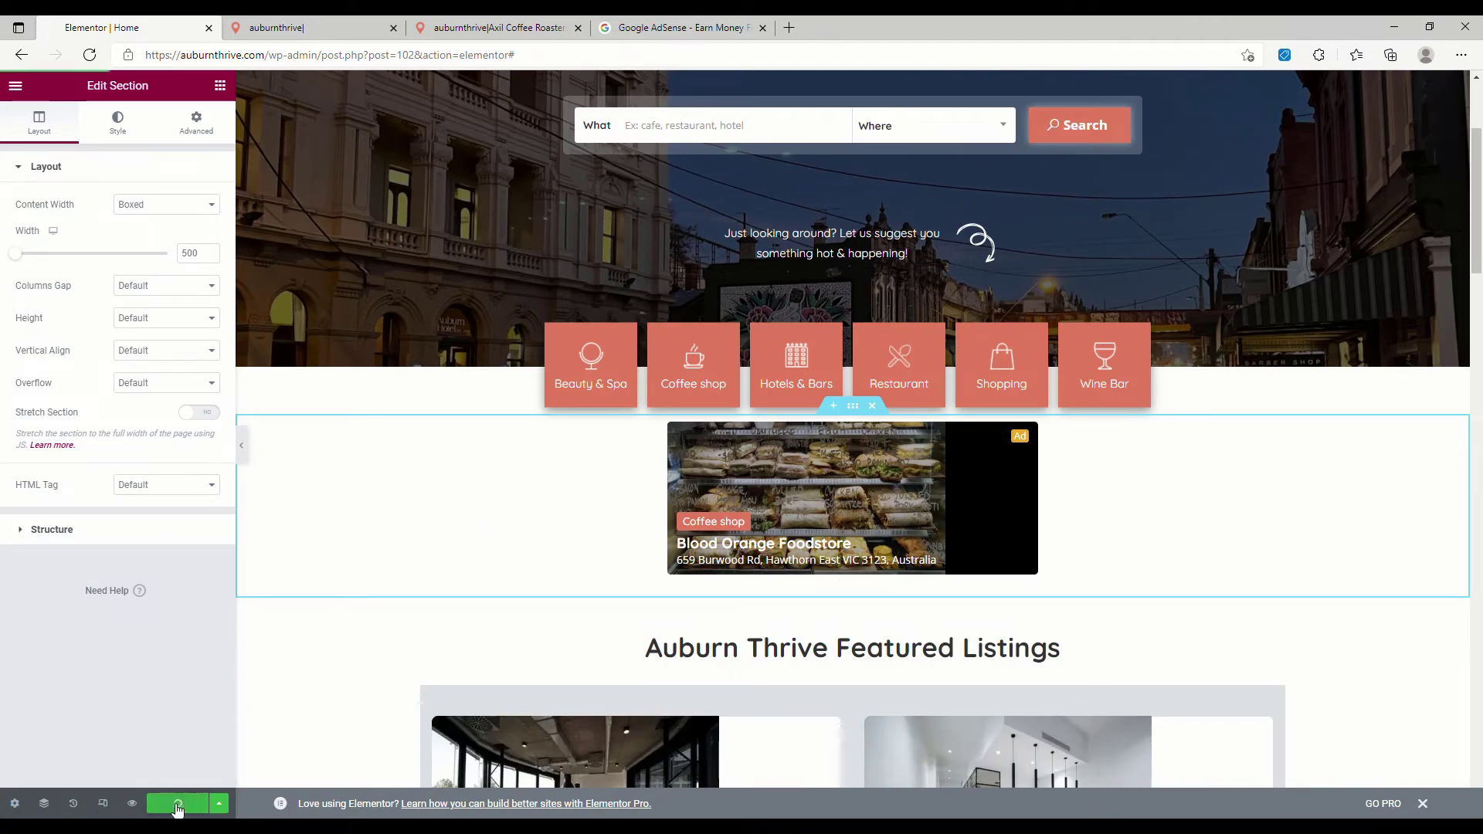
# Step: Reload the live homepage and check the ad's placement above the featured listings
pyautogui.click(309, 27)
pyautogui.click(90, 54)
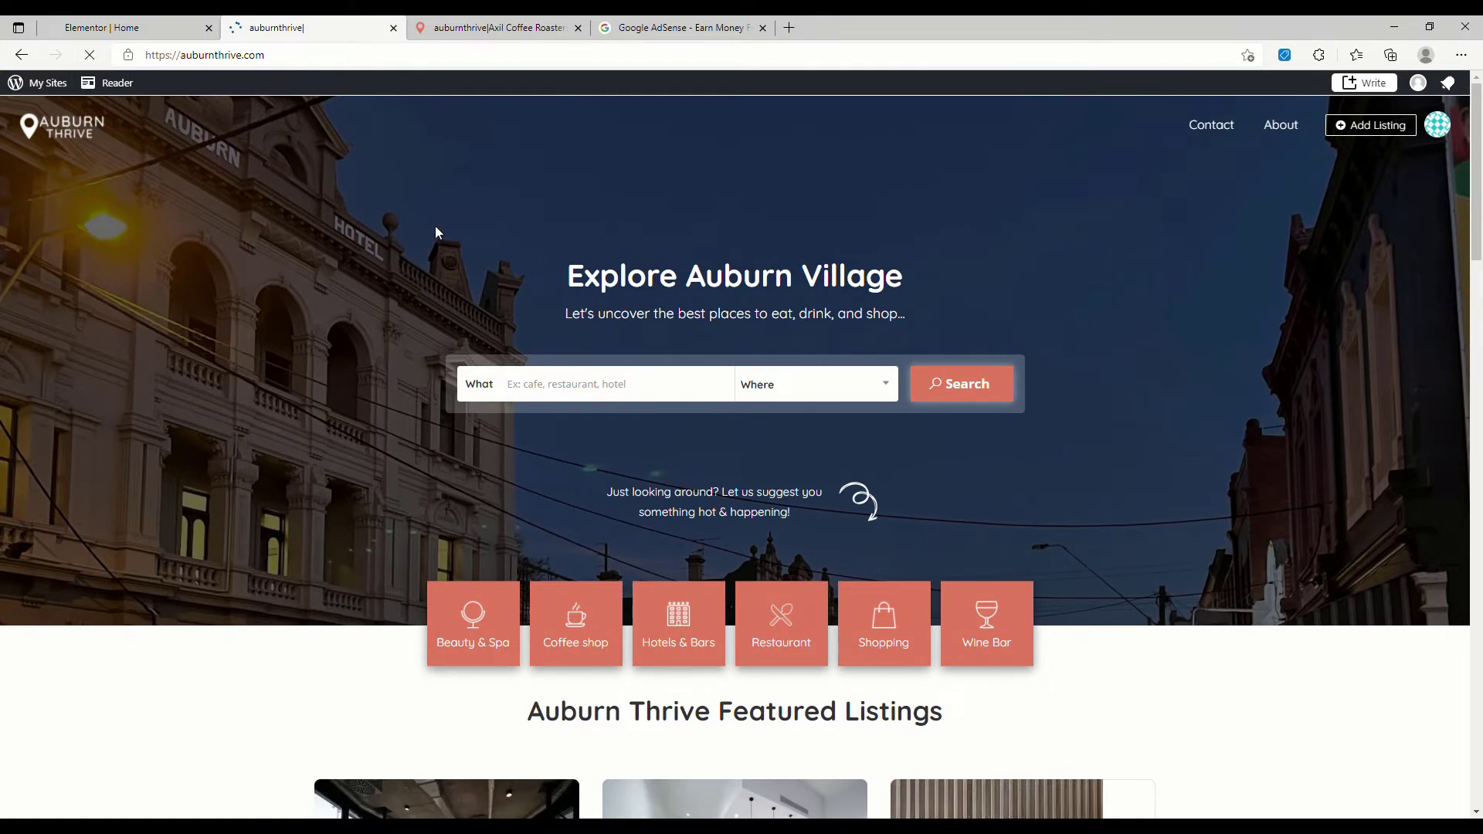
pyautogui.scroll(-2, 304, 373)
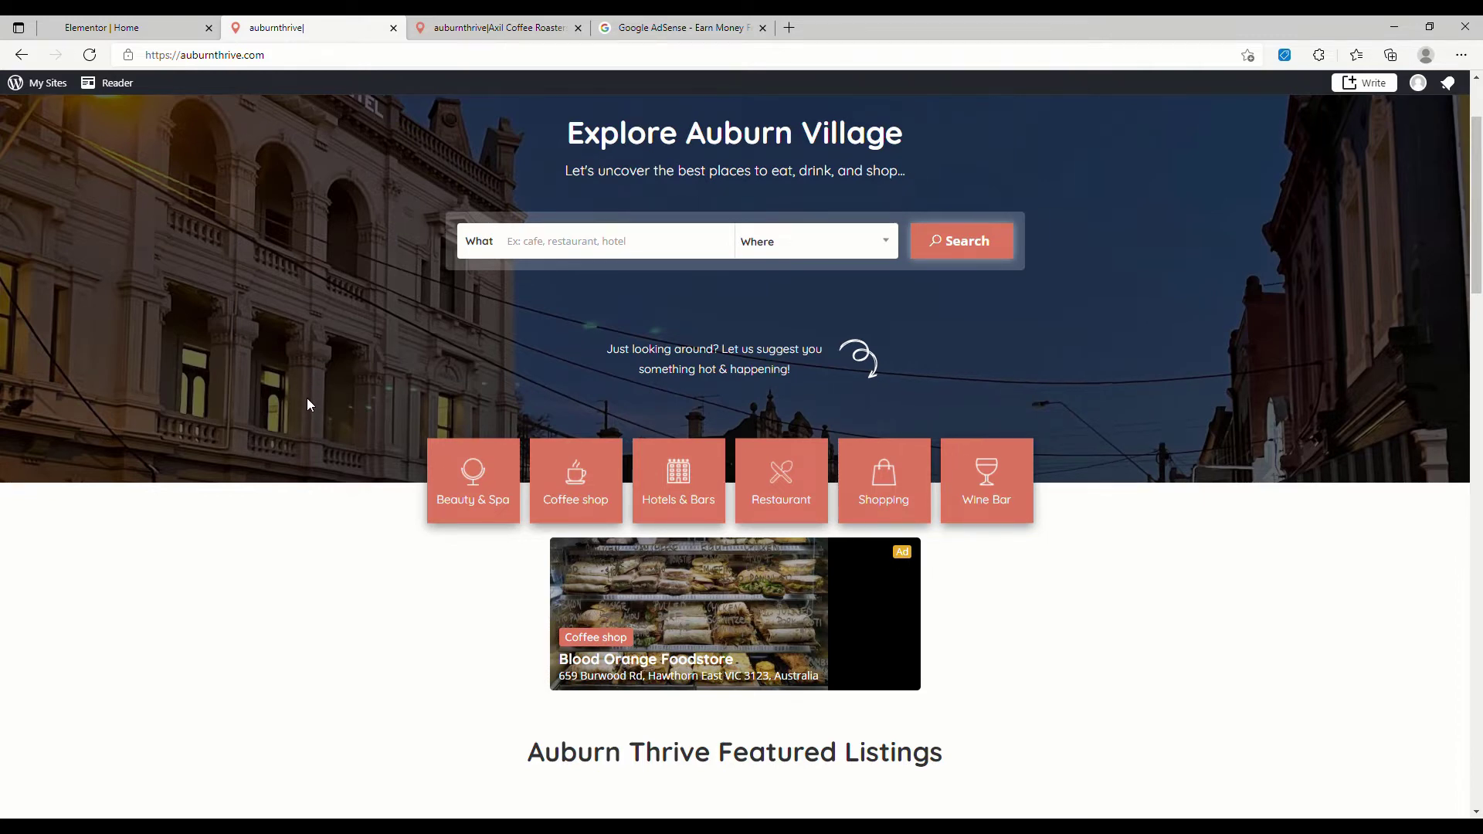
pyautogui.scroll(-5, 308, 403)
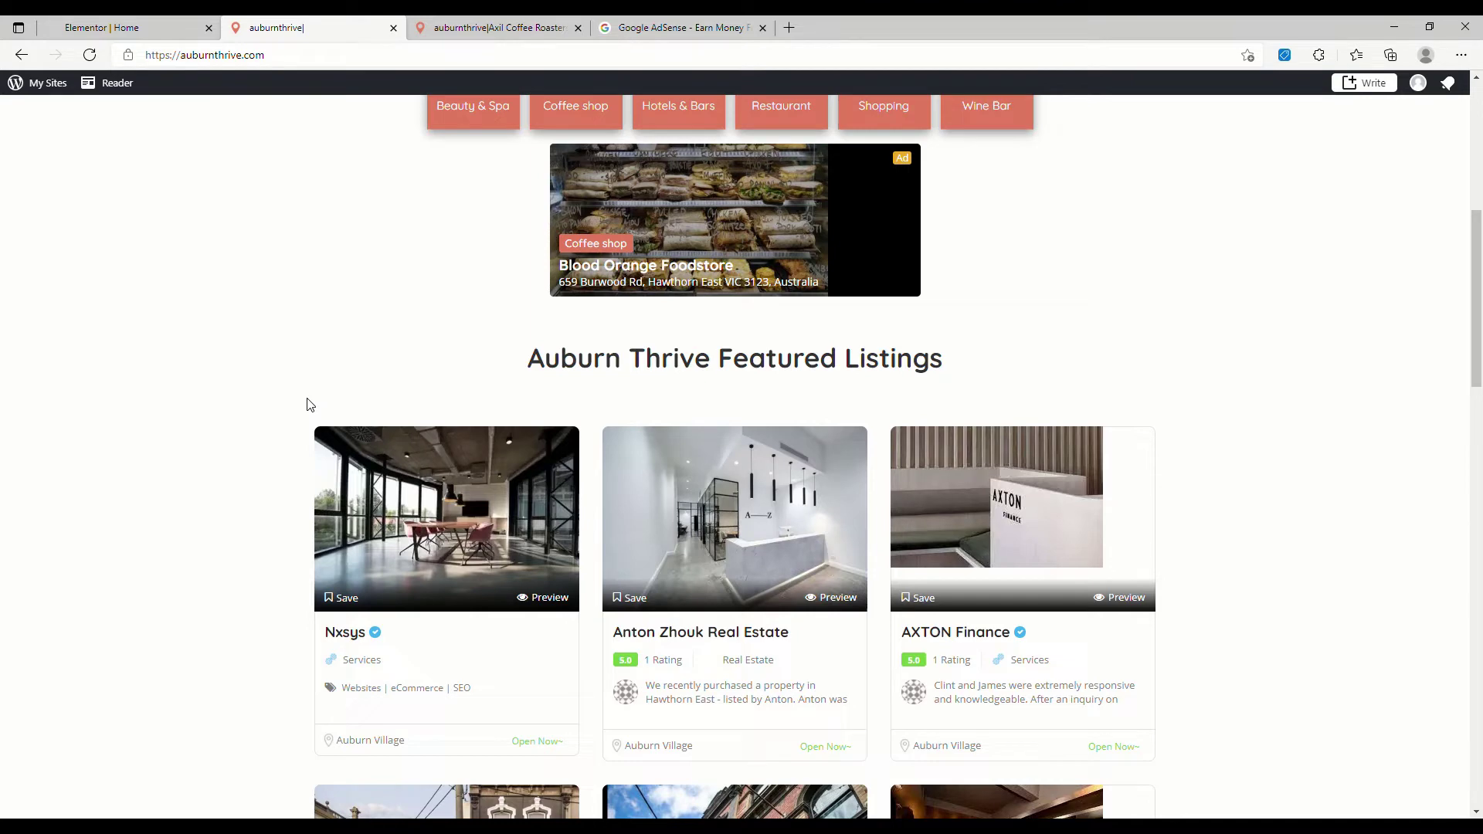
pyautogui.scroll(7, 308, 404)
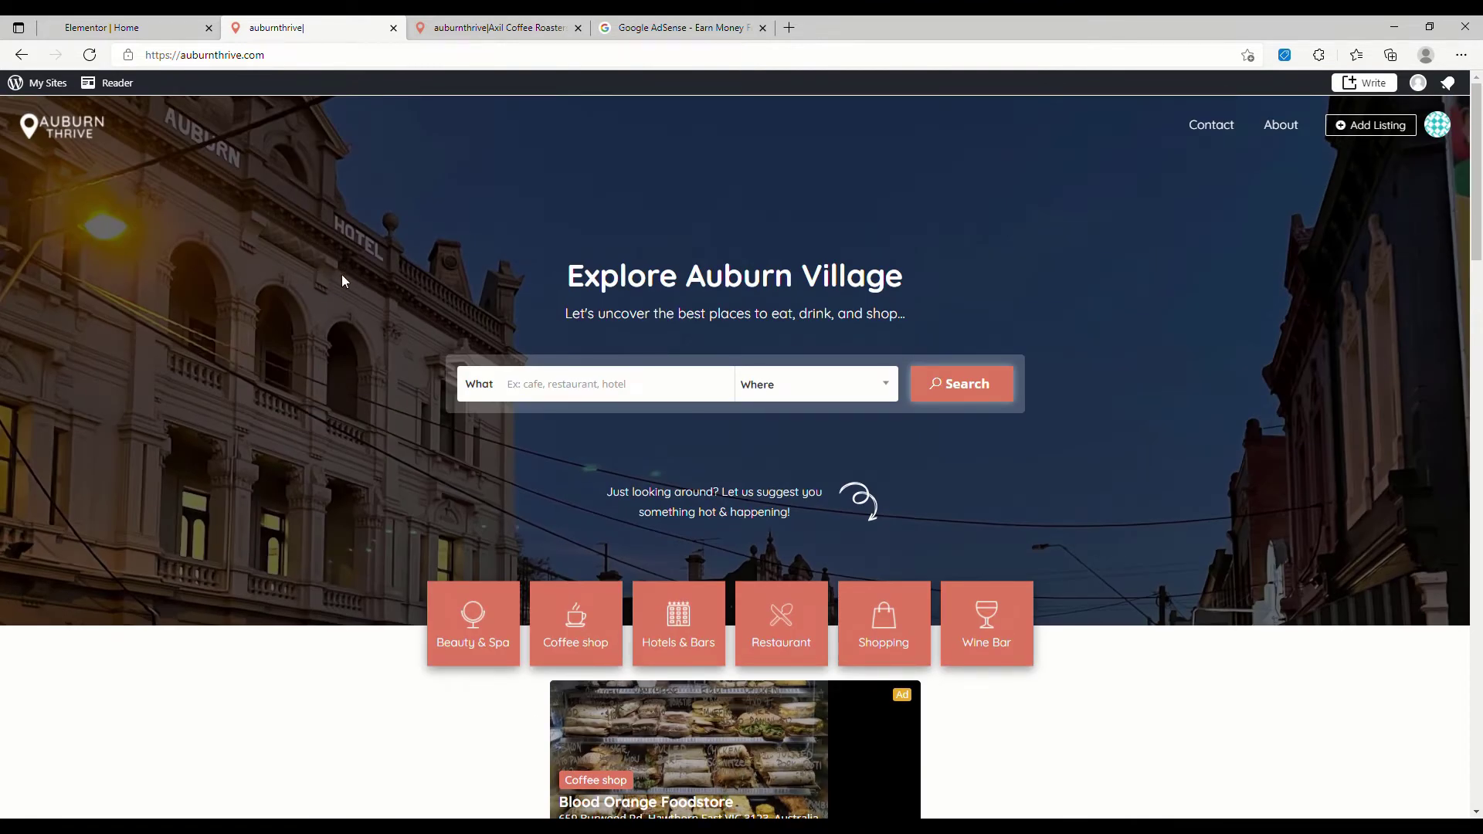
# Step: Return to the WordPress admin, open the Widgets settings and expand the Listing Detail sidebar area
pyautogui.click(124, 35)
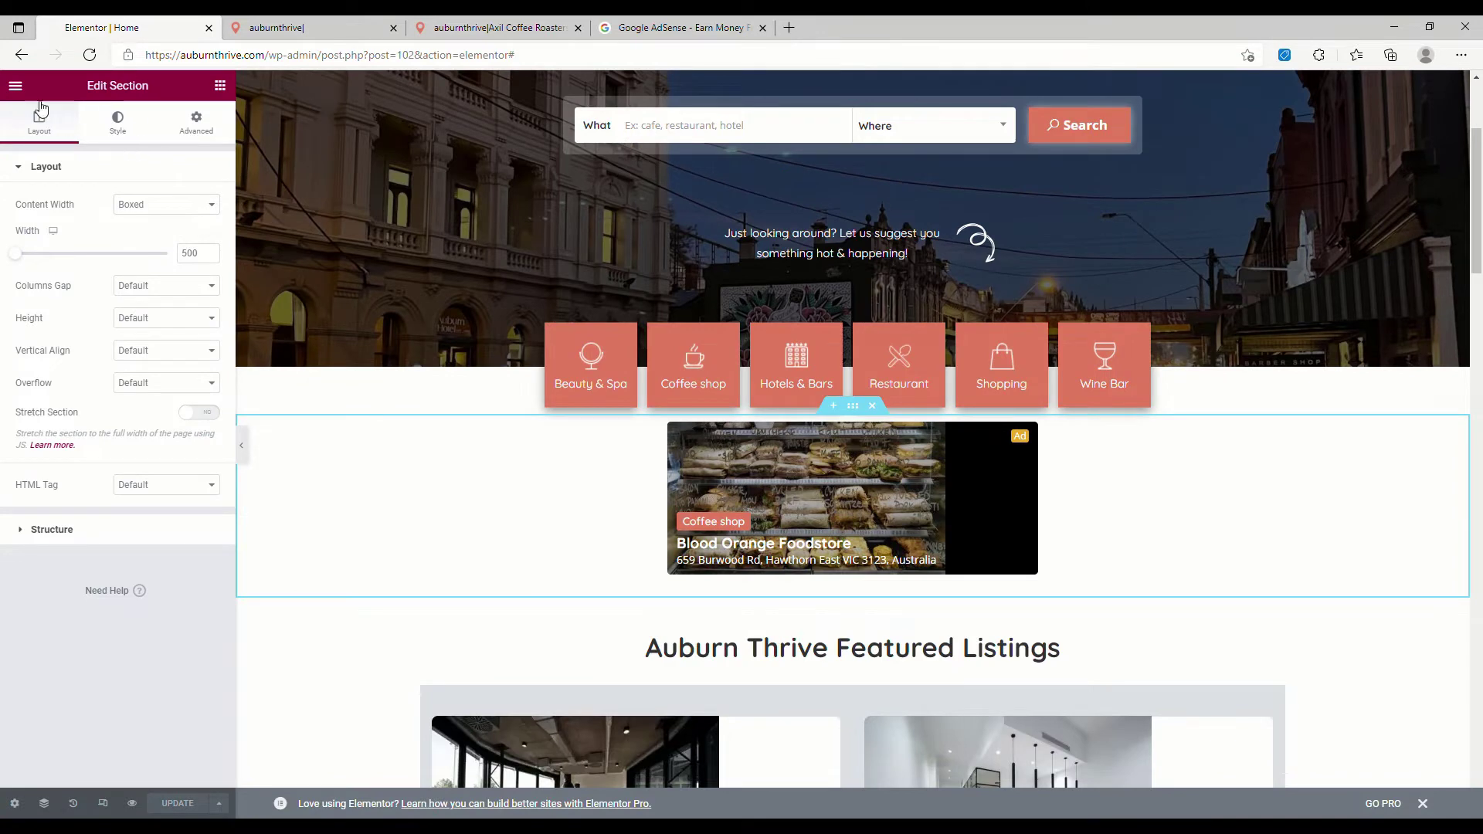
pyautogui.click(22, 55)
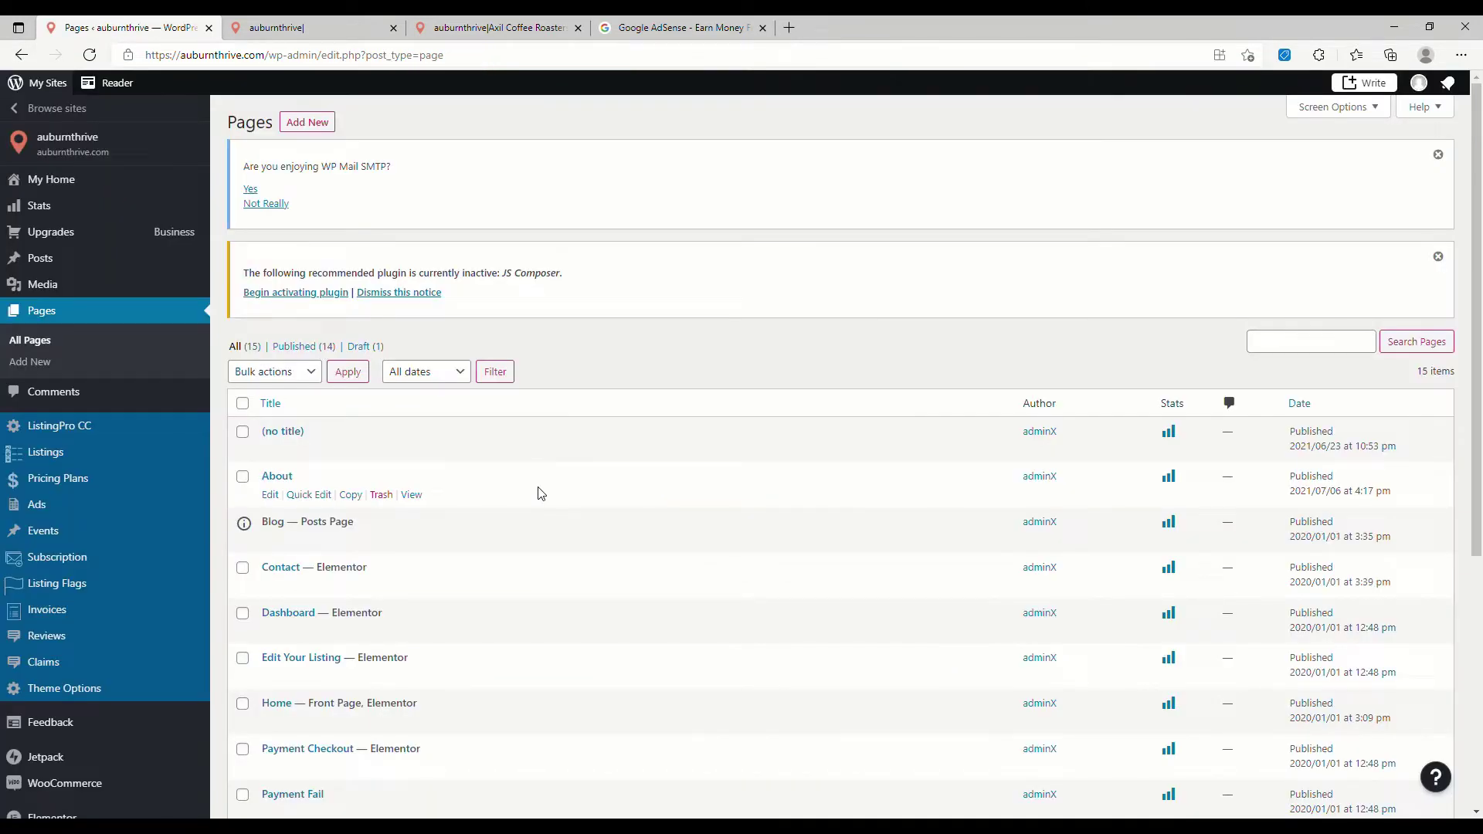
pyautogui.scroll(-4, 176, 483)
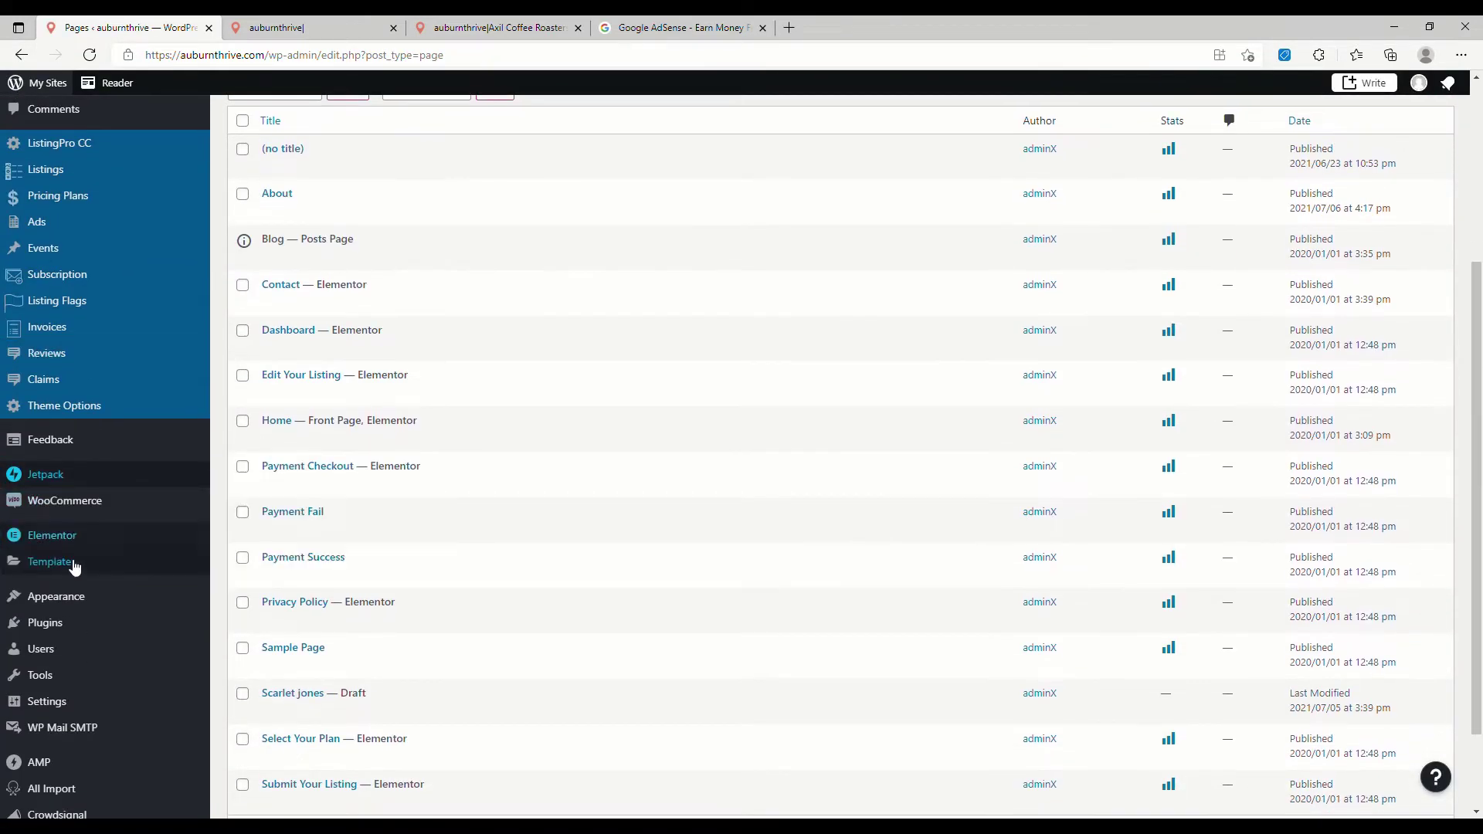
pyautogui.moveTo(69, 598)
pyautogui.click(256, 608)
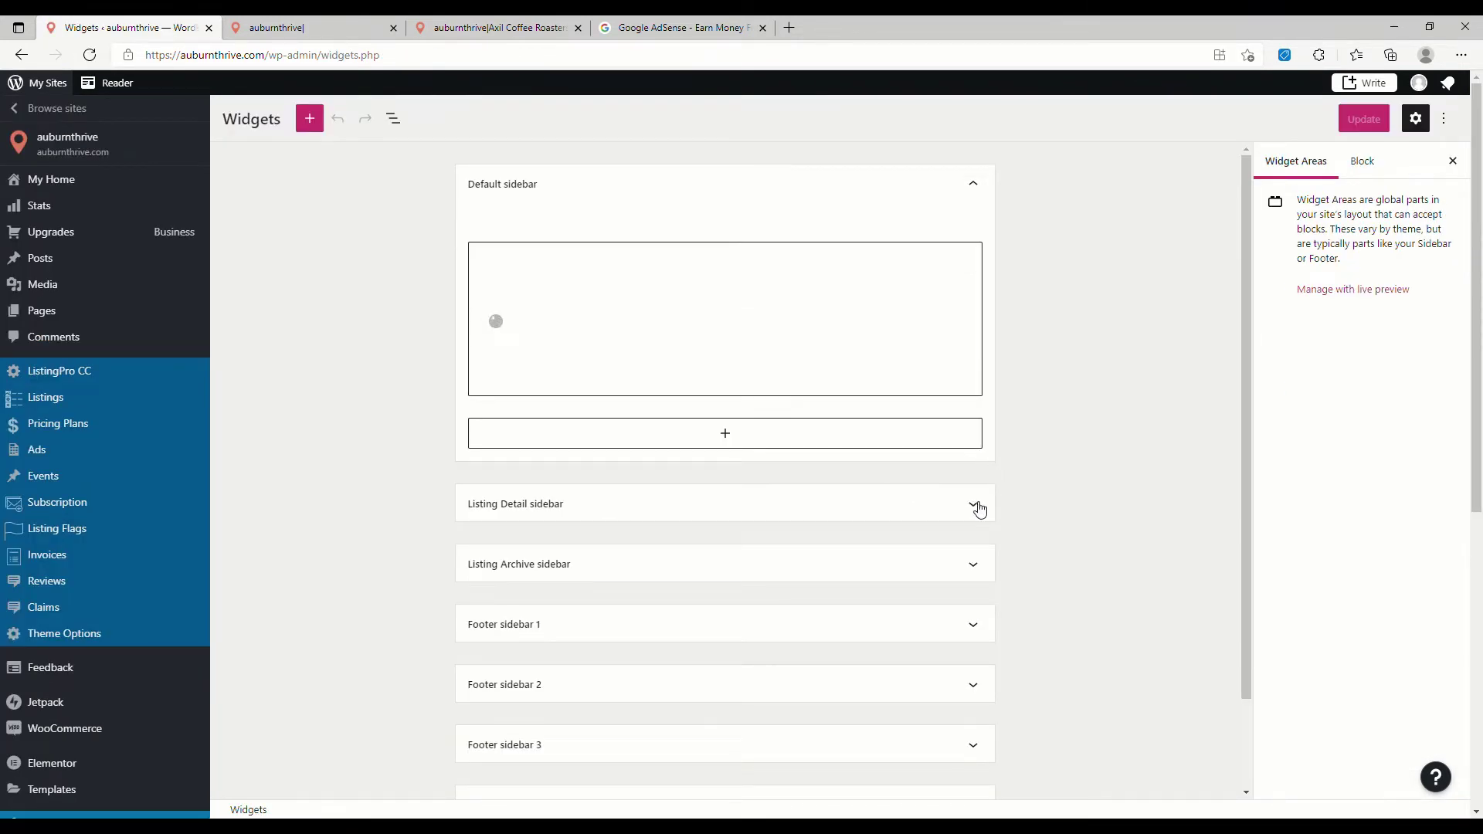
pyautogui.click(975, 184)
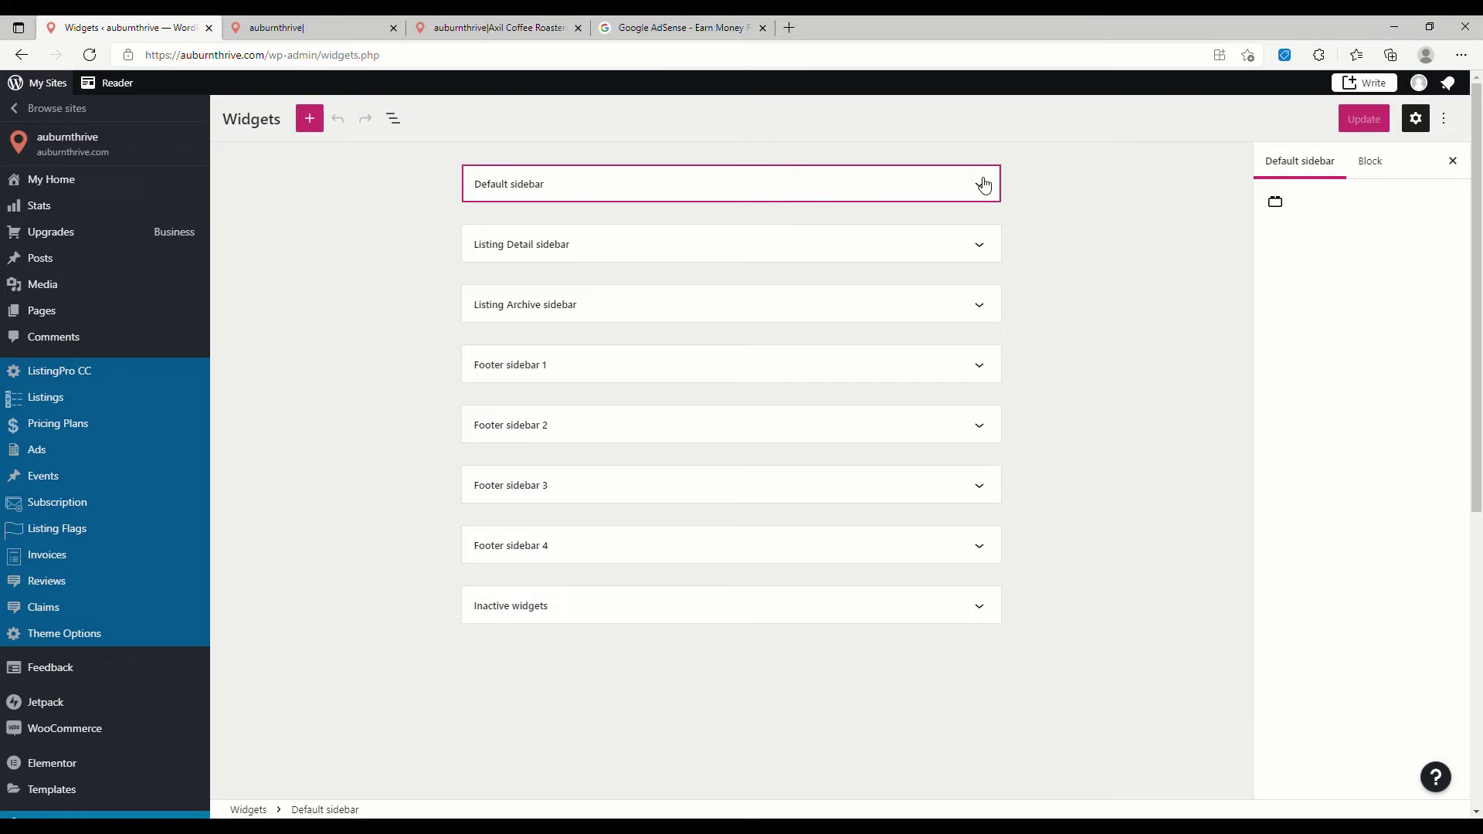
pyautogui.click(980, 246)
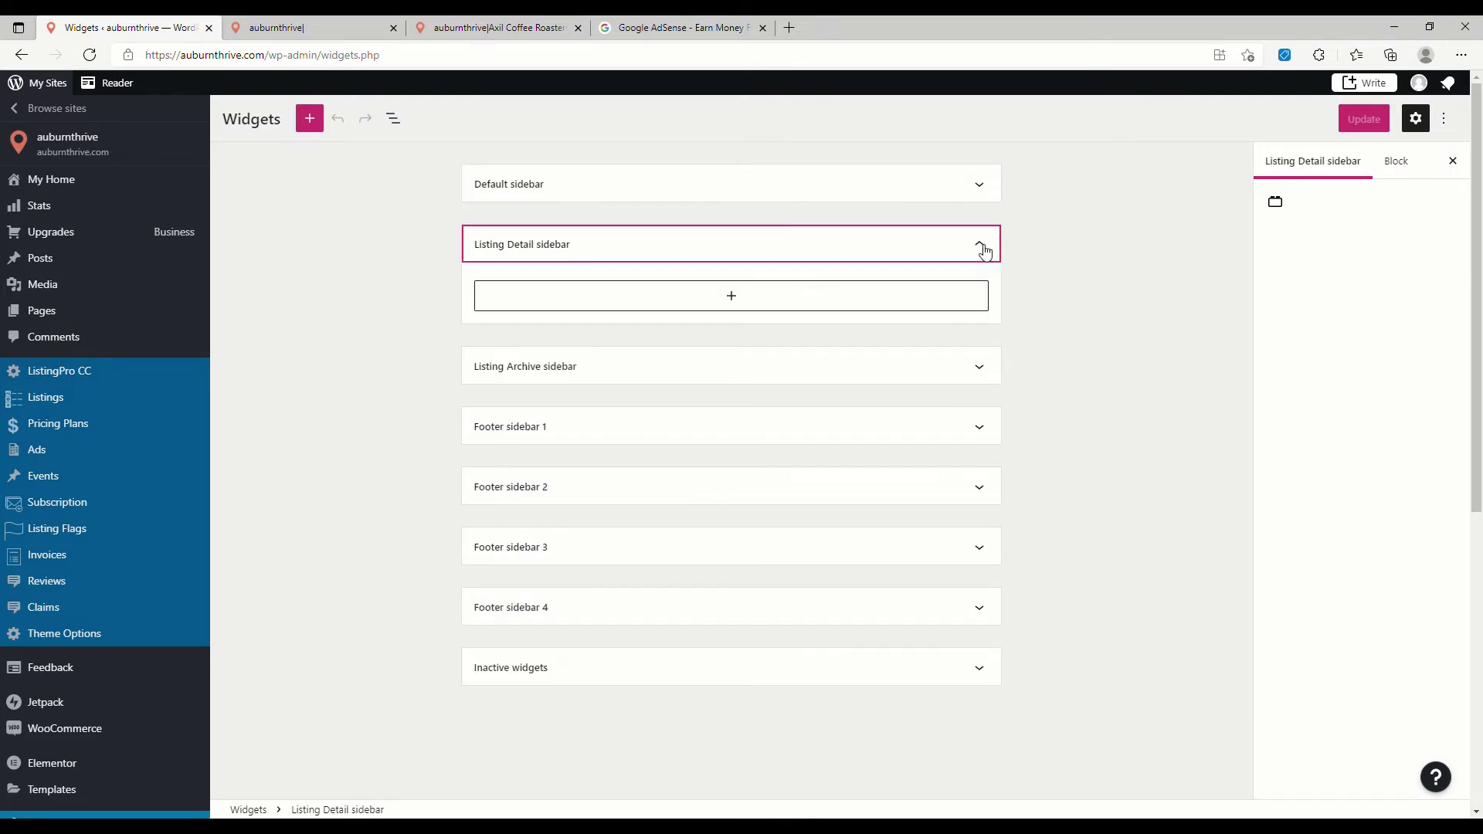
# Step: Add the ListingPro - Ads Listing widget to the Listing Detail sidebar, set the number of listings to 2 and update the widgets
pyautogui.click(309, 118)
pyautogui.write('ad')
pyautogui.scroll(-3, 259, 489)
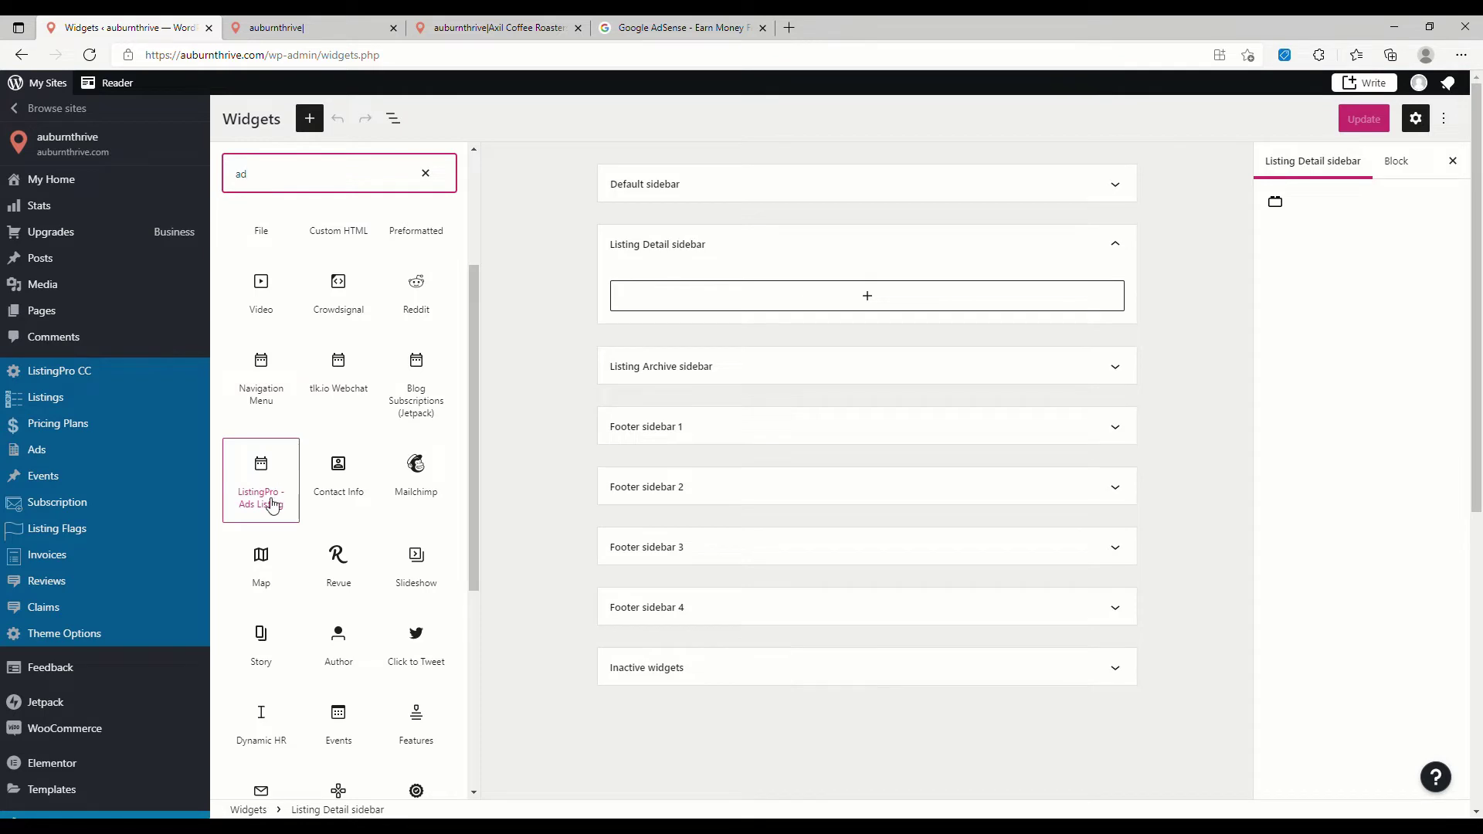
pyautogui.click(266, 490)
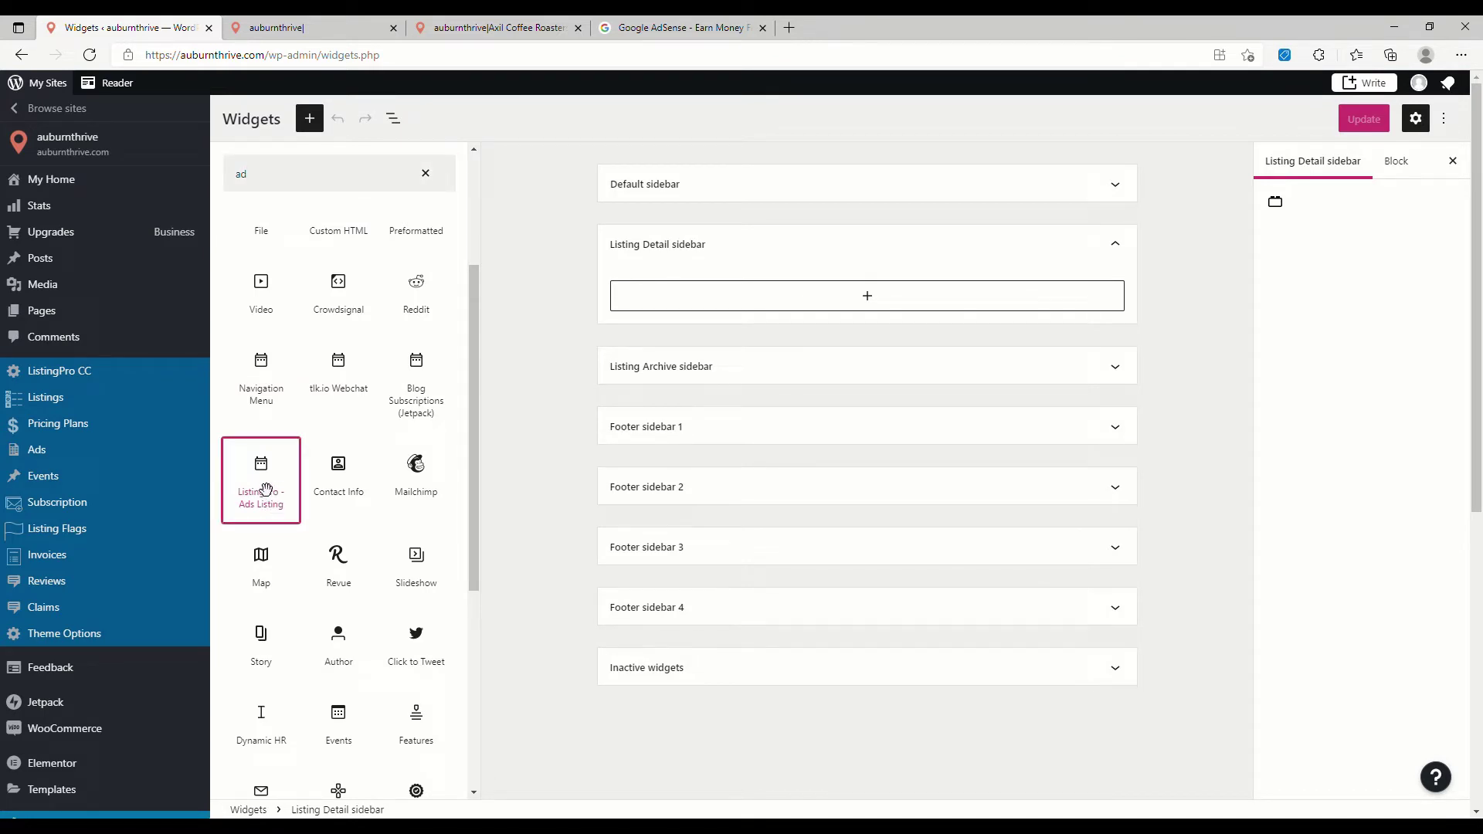
pyautogui.moveTo(265, 490); pyautogui.dragTo(828, 296)
pyautogui.click(675, 426)
pyautogui.write('2')
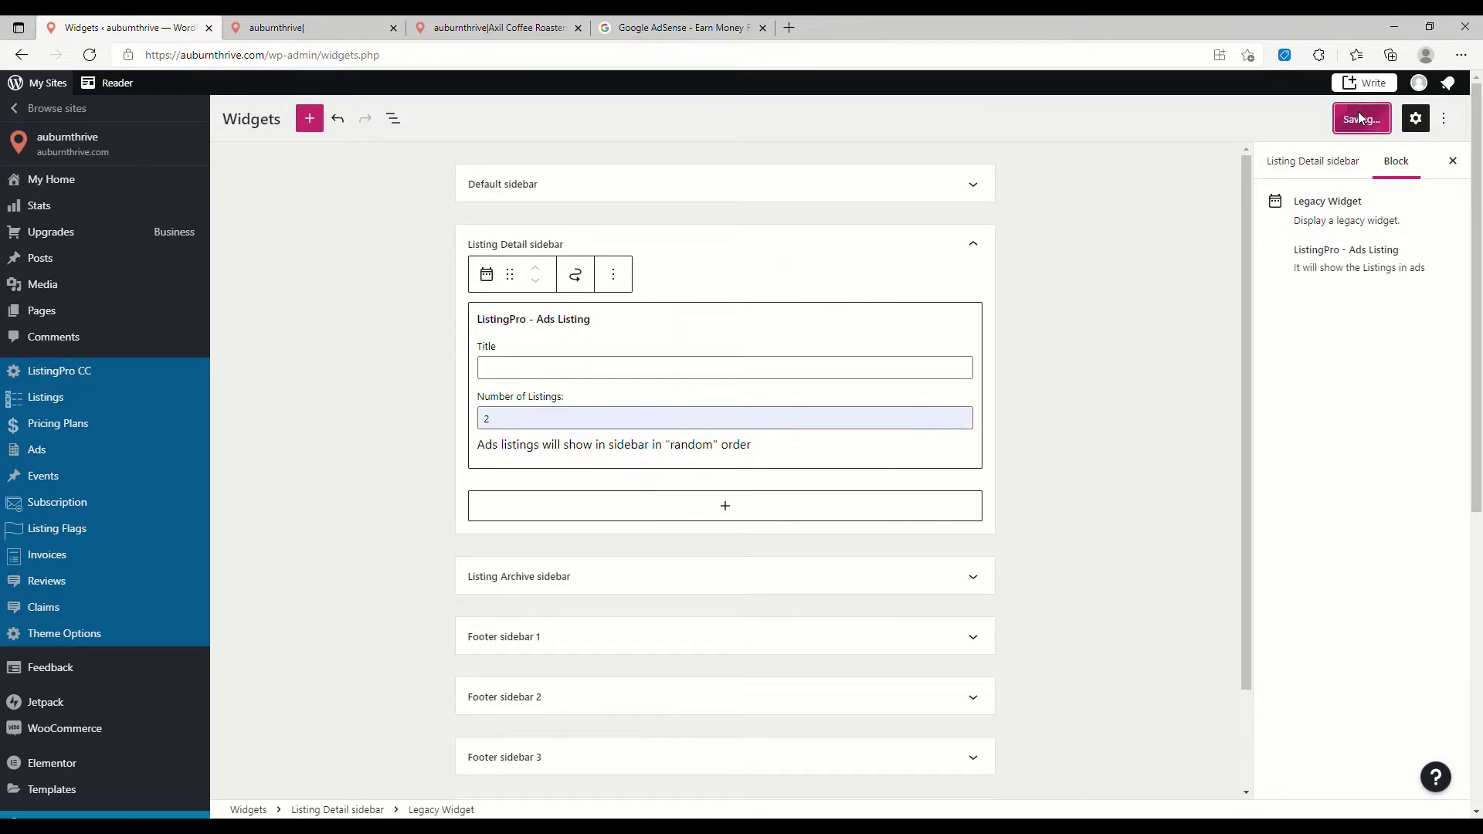
pyautogui.click(1358, 111)
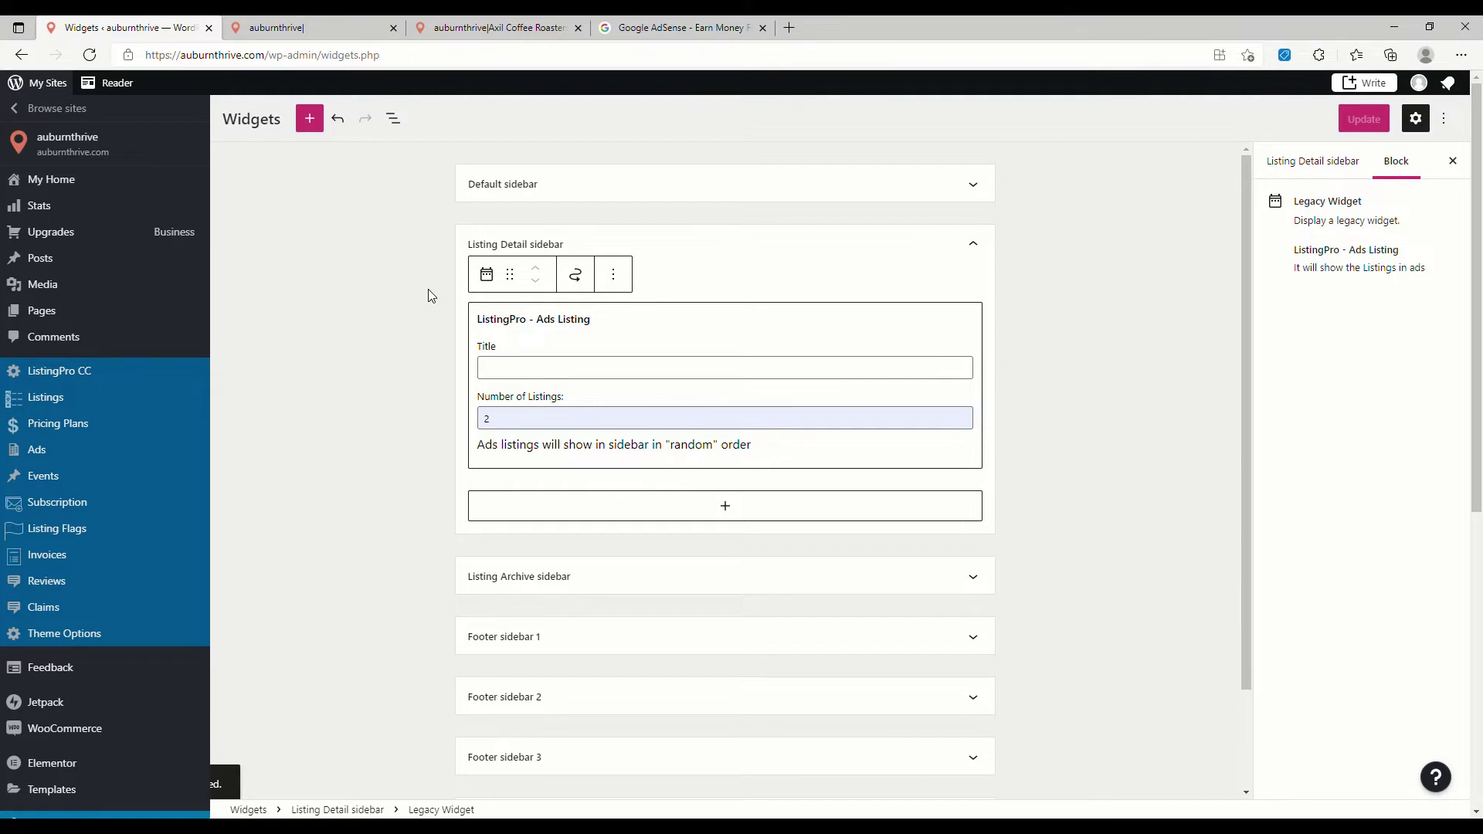
# Step: Reload the live homepage after the widget update and look over the ad and listings area
pyautogui.click(312, 29)
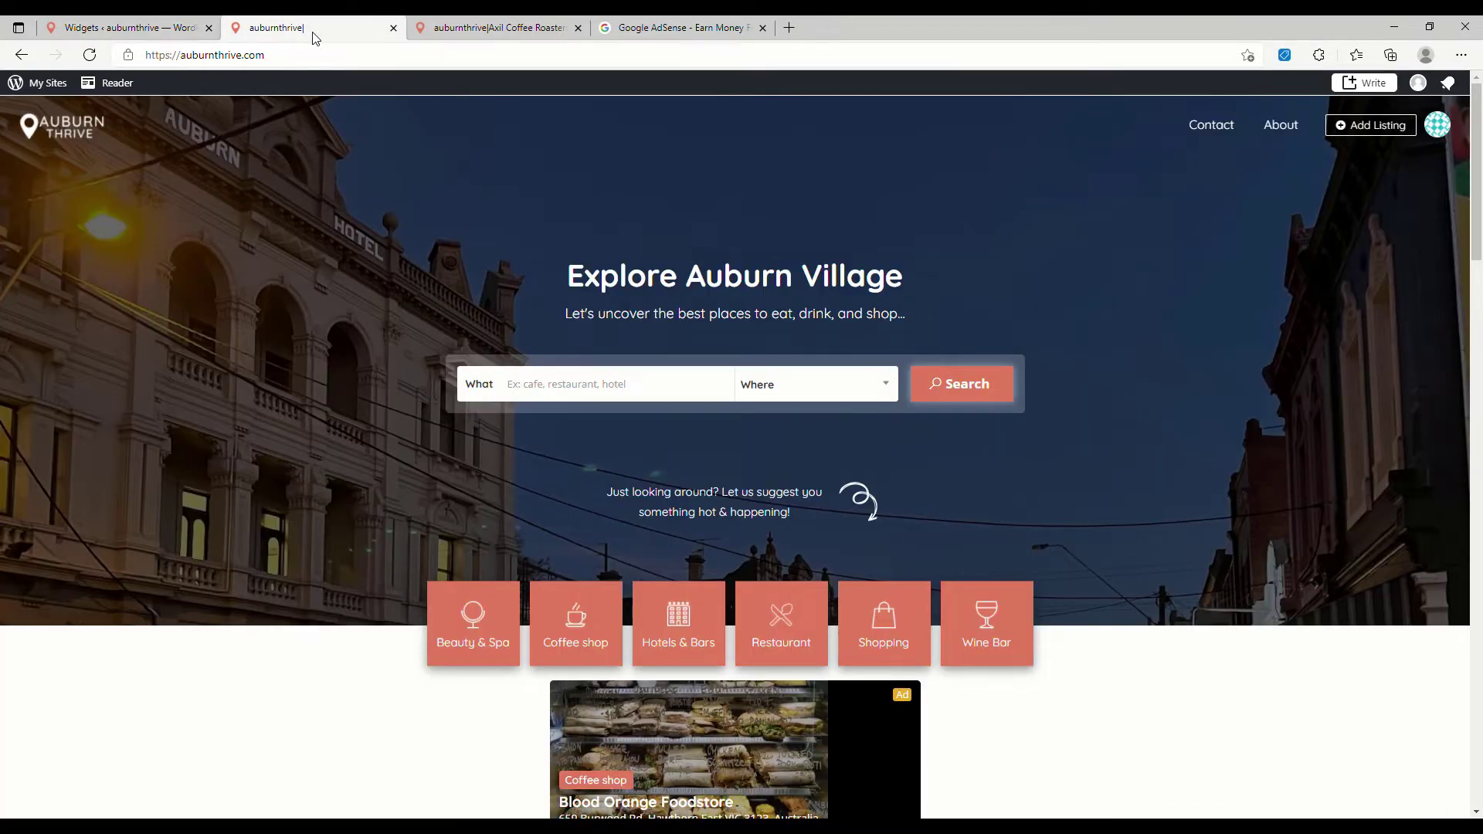
pyautogui.click(101, 58)
pyautogui.scroll(-2, 295, 368)
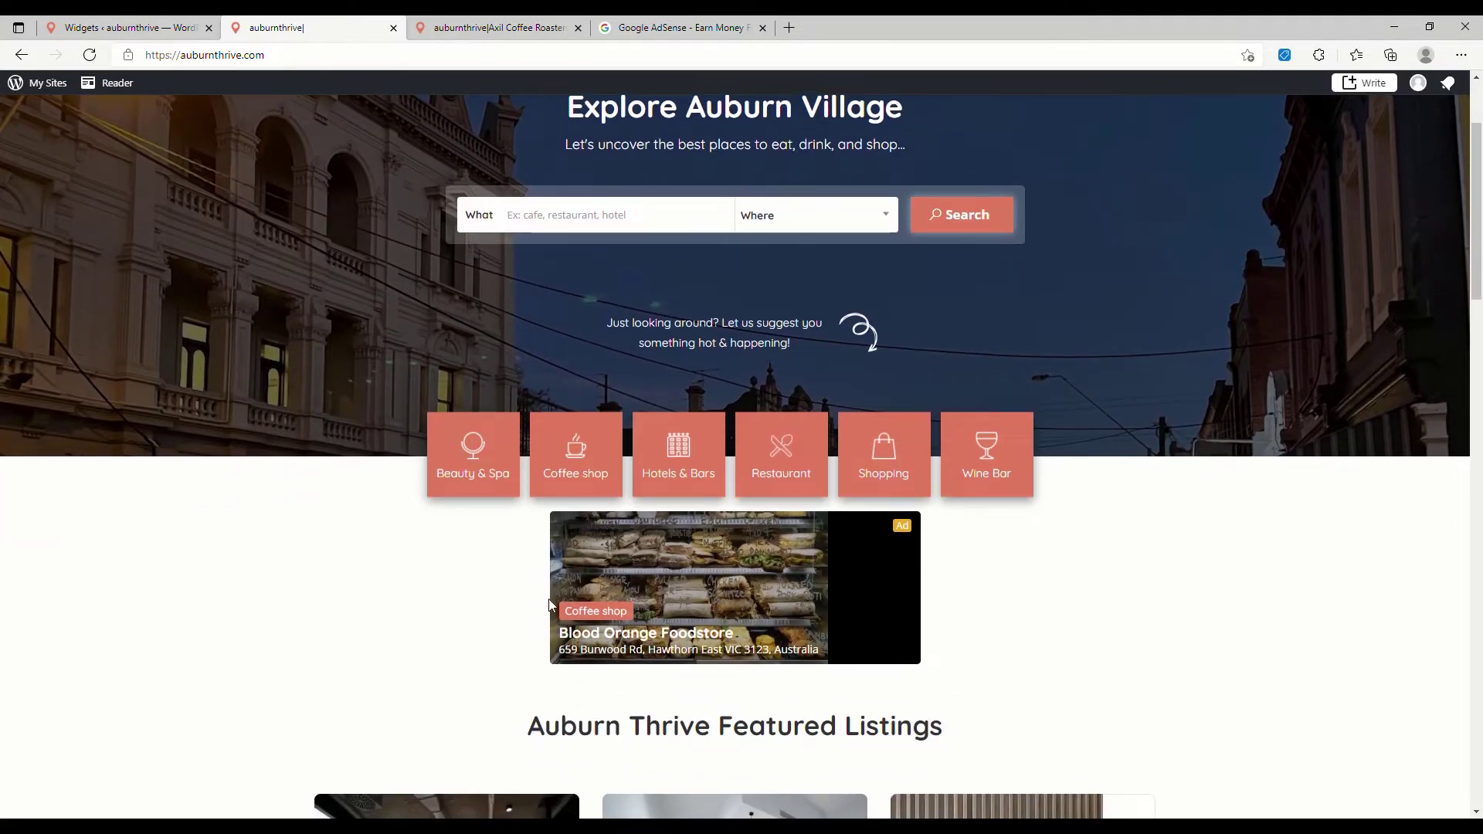
pyautogui.scroll(-1, 345, 547)
pyautogui.scroll(1, 345, 548)
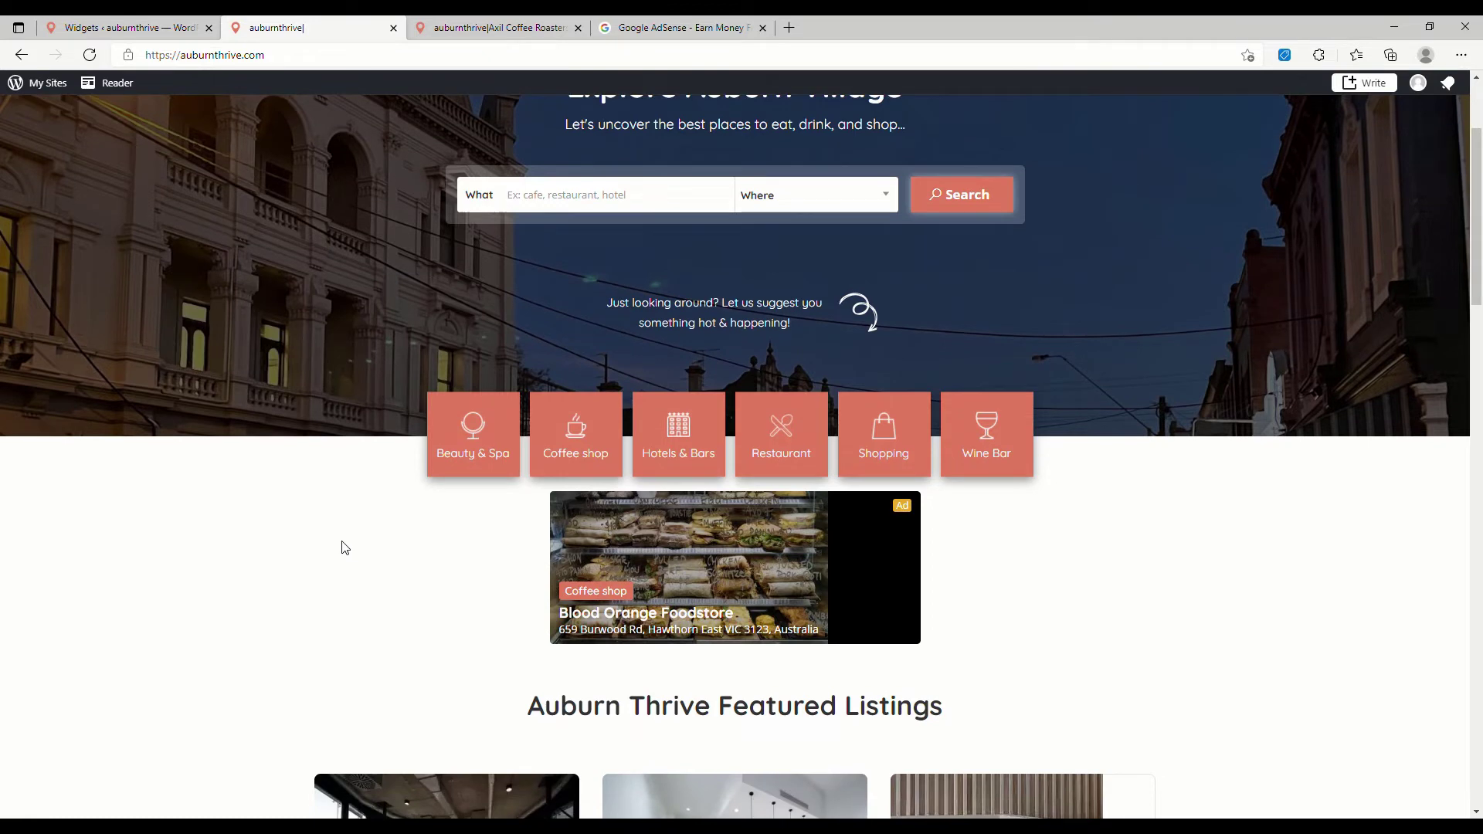
# Step: Open the Hello Sailor listing from the Coffee shop category and check the ad in its detail page sidebar
pyautogui.click(593, 434)
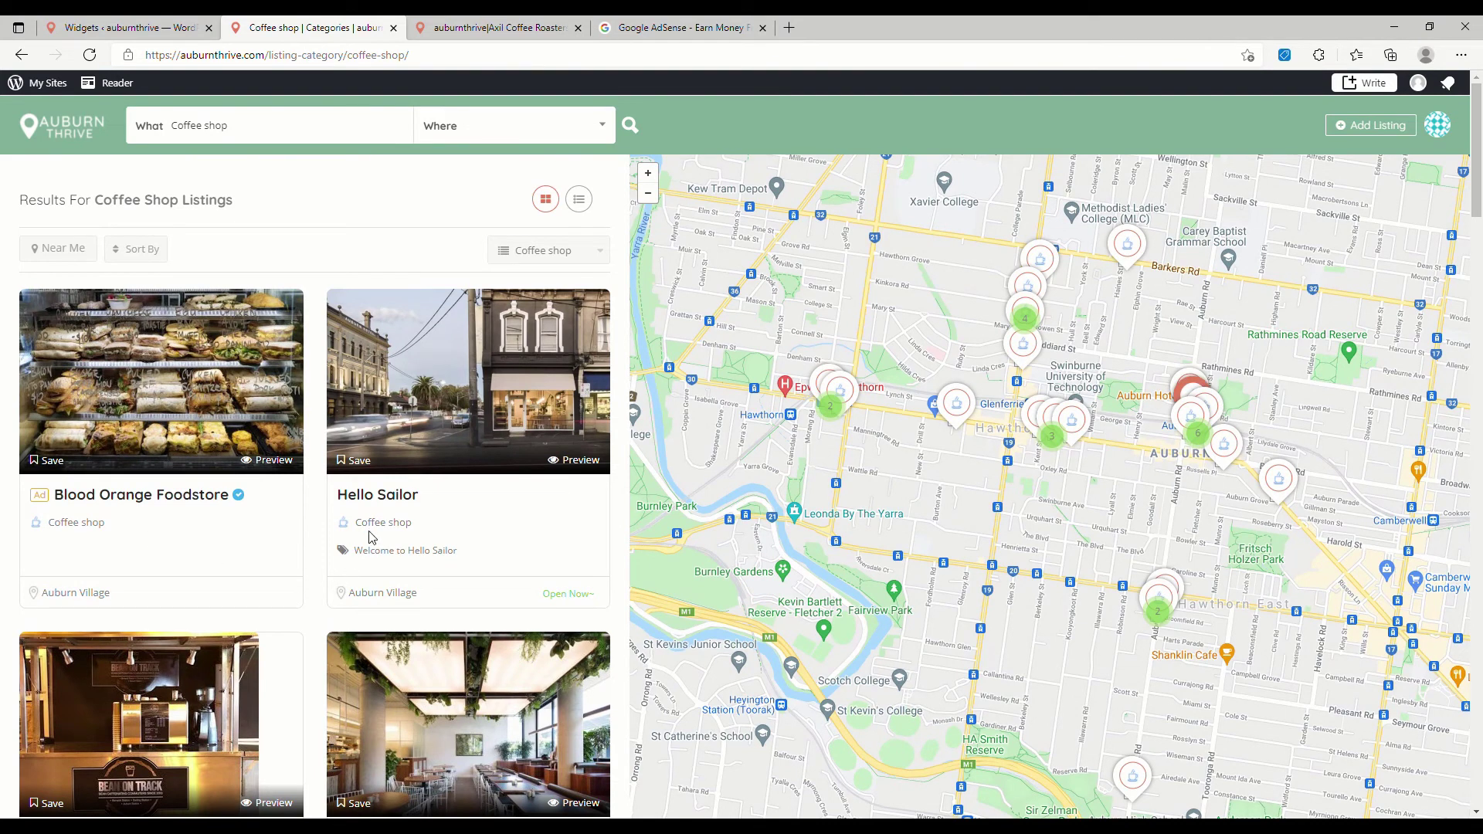
pyautogui.click(406, 504)
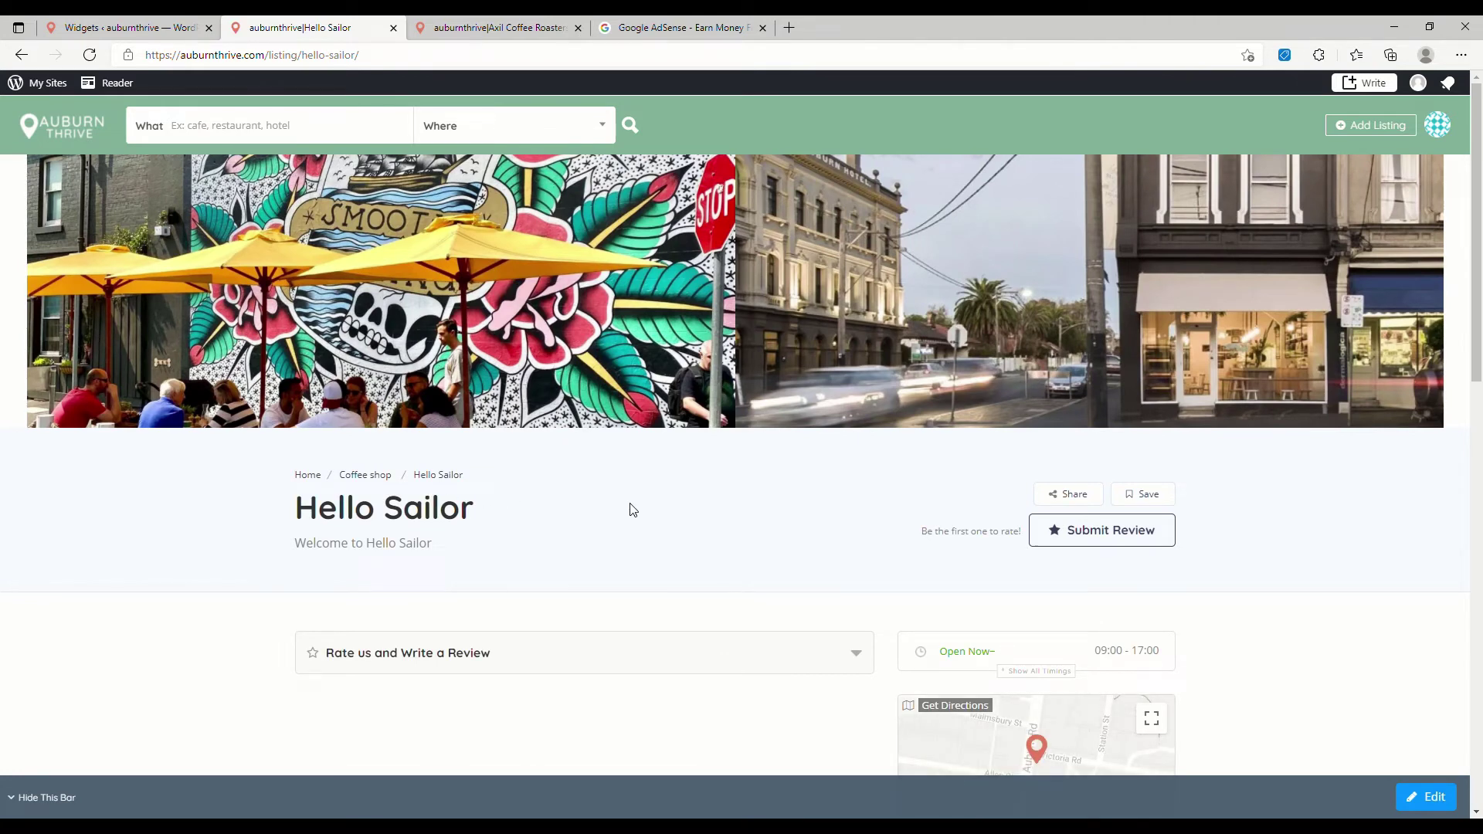
pyautogui.scroll(-1, 633, 508)
pyautogui.scroll(-12, 633, 509)
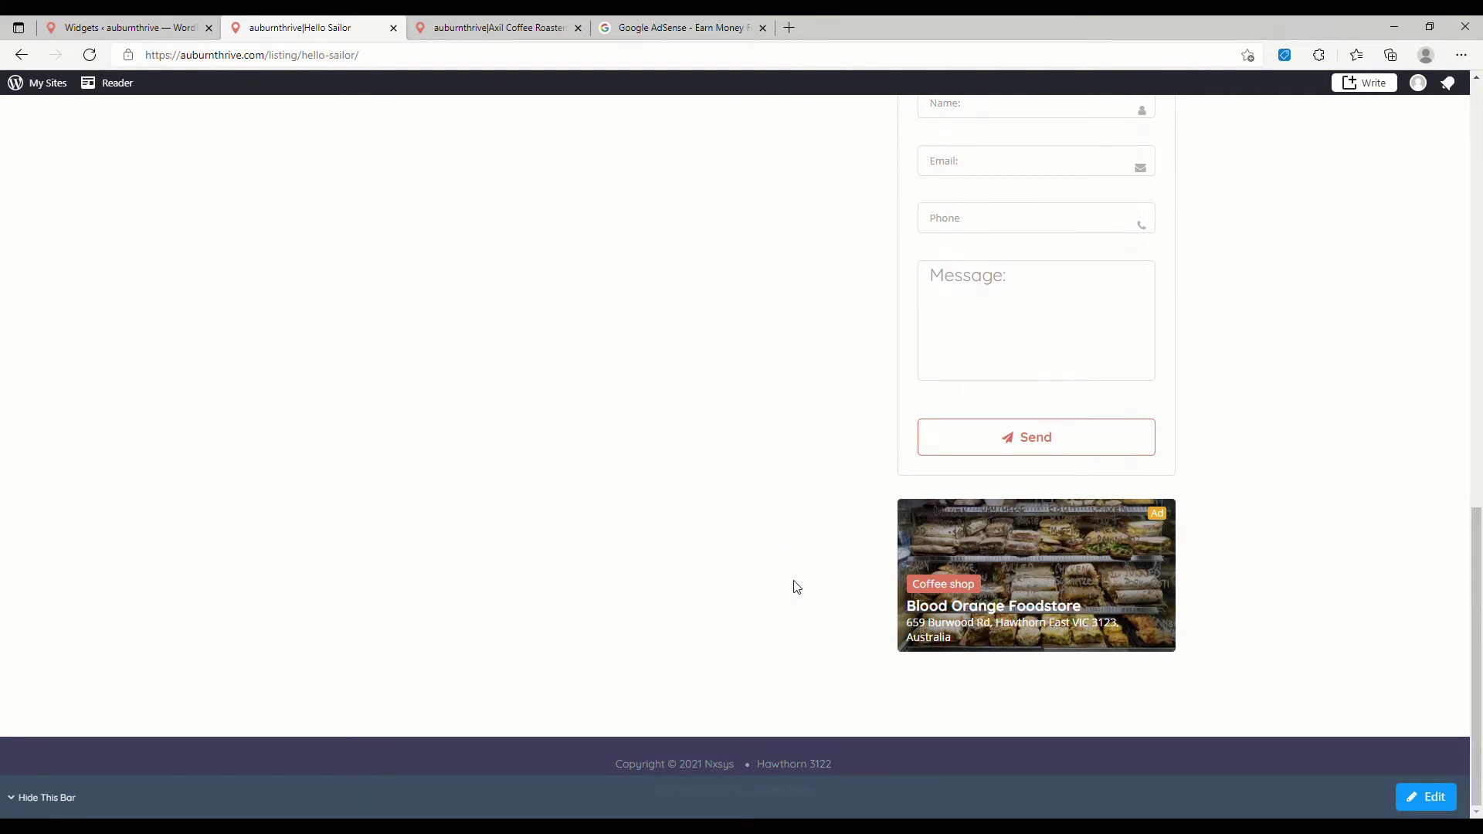
pyautogui.scroll(12, 742, 580)
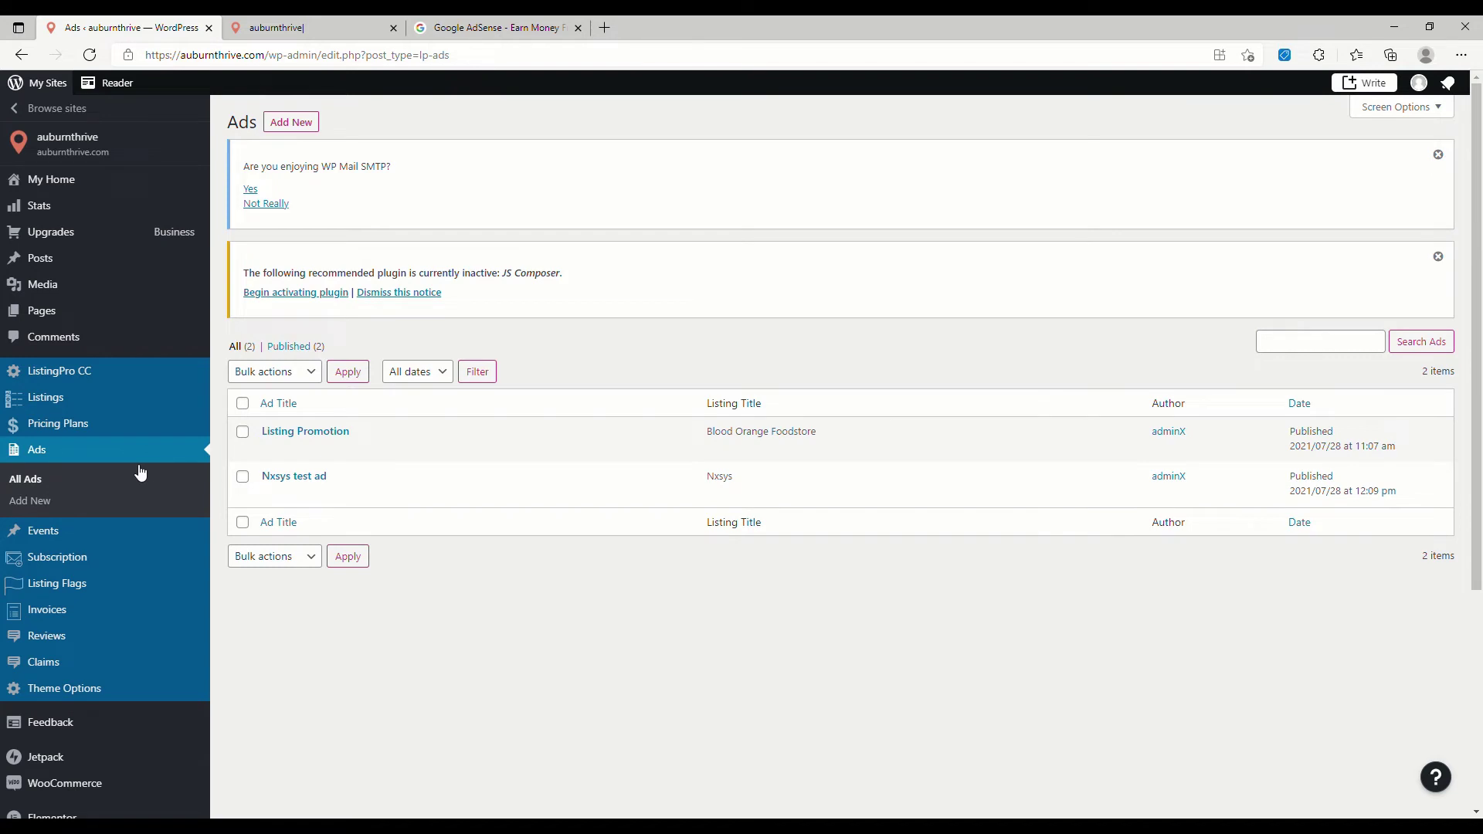
# Step: Open the Nxsys test ad for editing, and reload the live homepage to check the spotlight ad below the category tiles
pyautogui.click(271, 496)
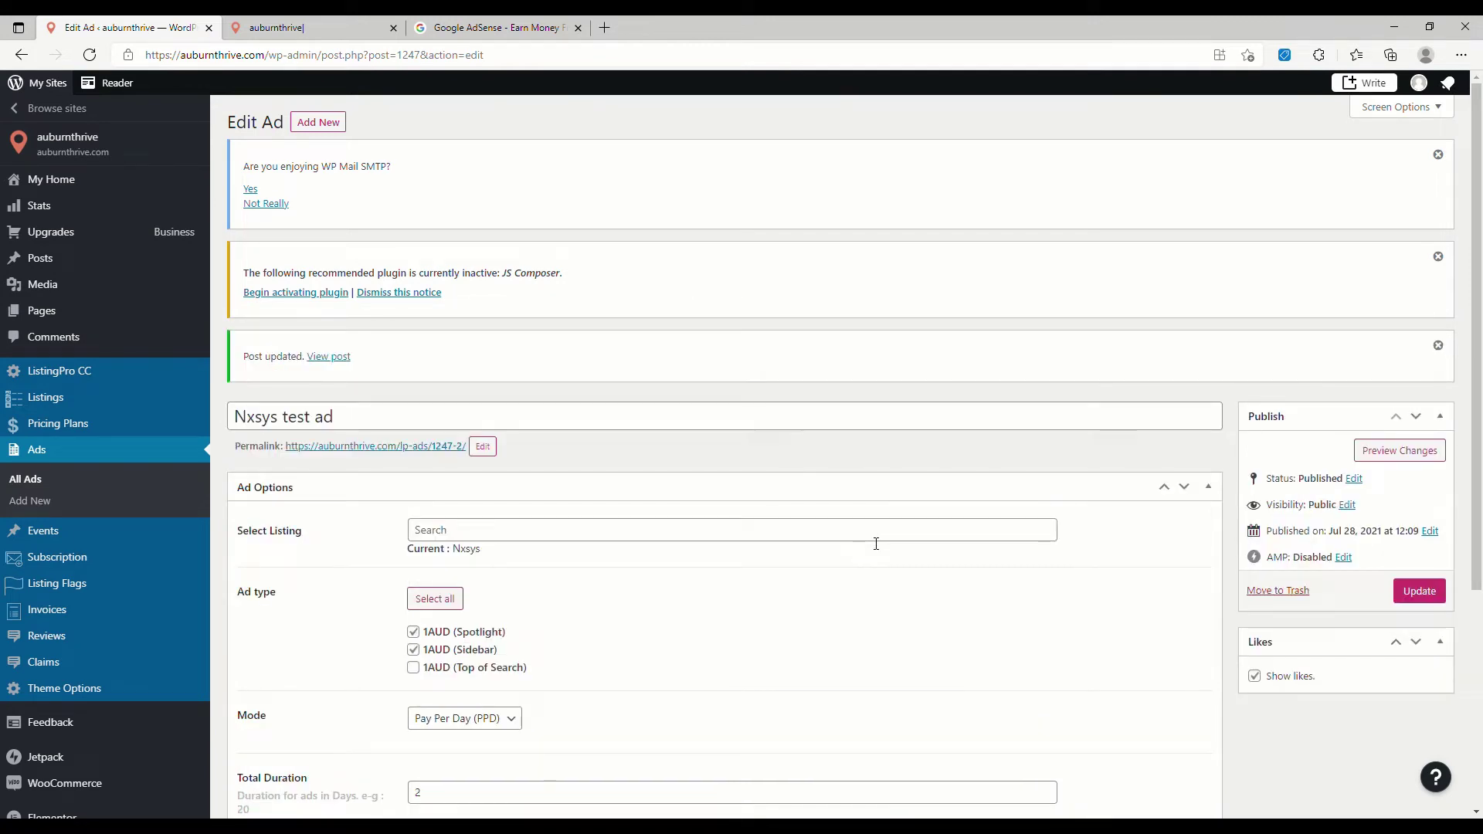
pyautogui.hotkey('ctrl', 'Tab')
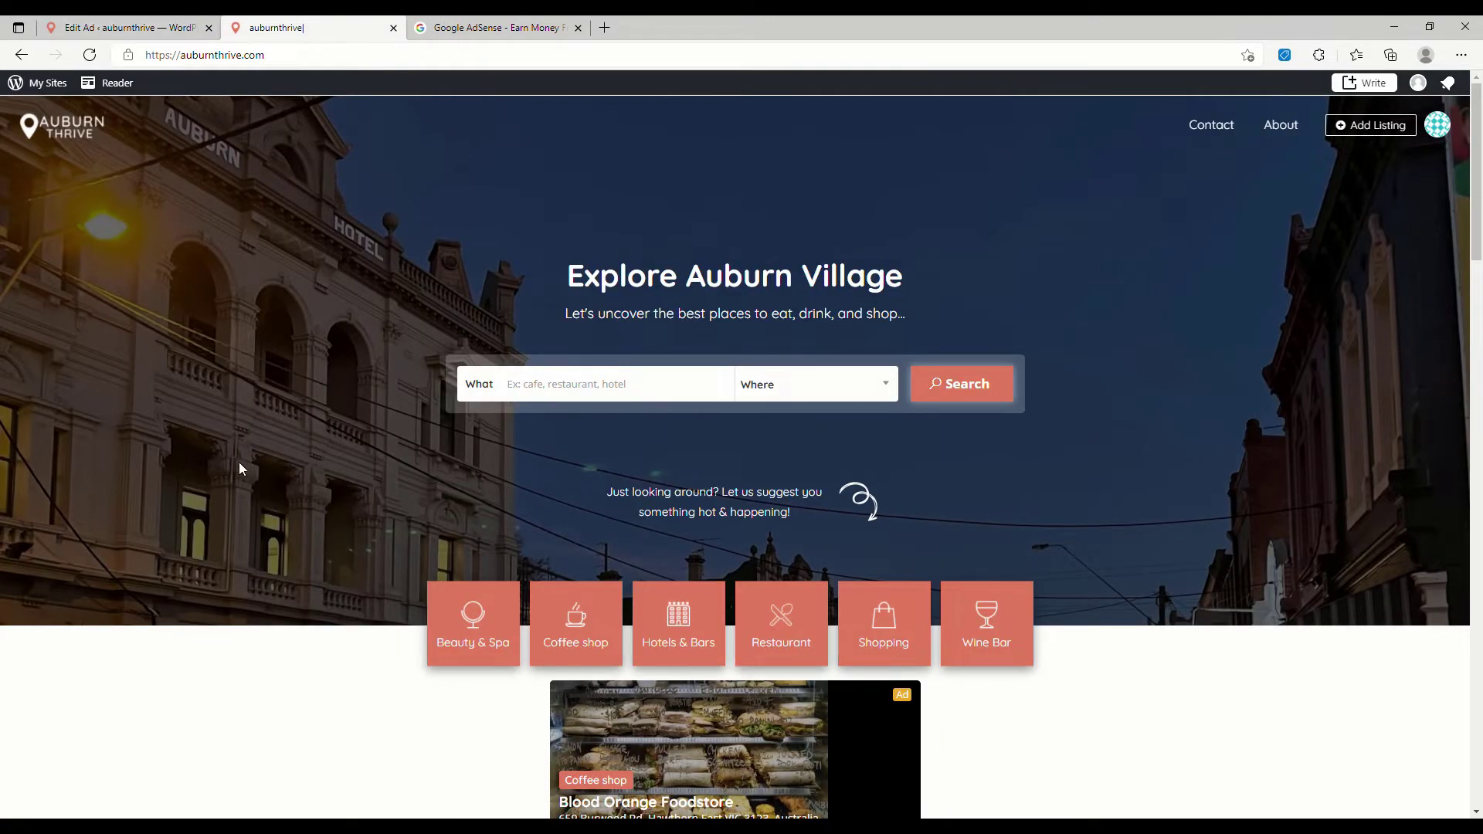
pyautogui.scroll(-1, 239, 469)
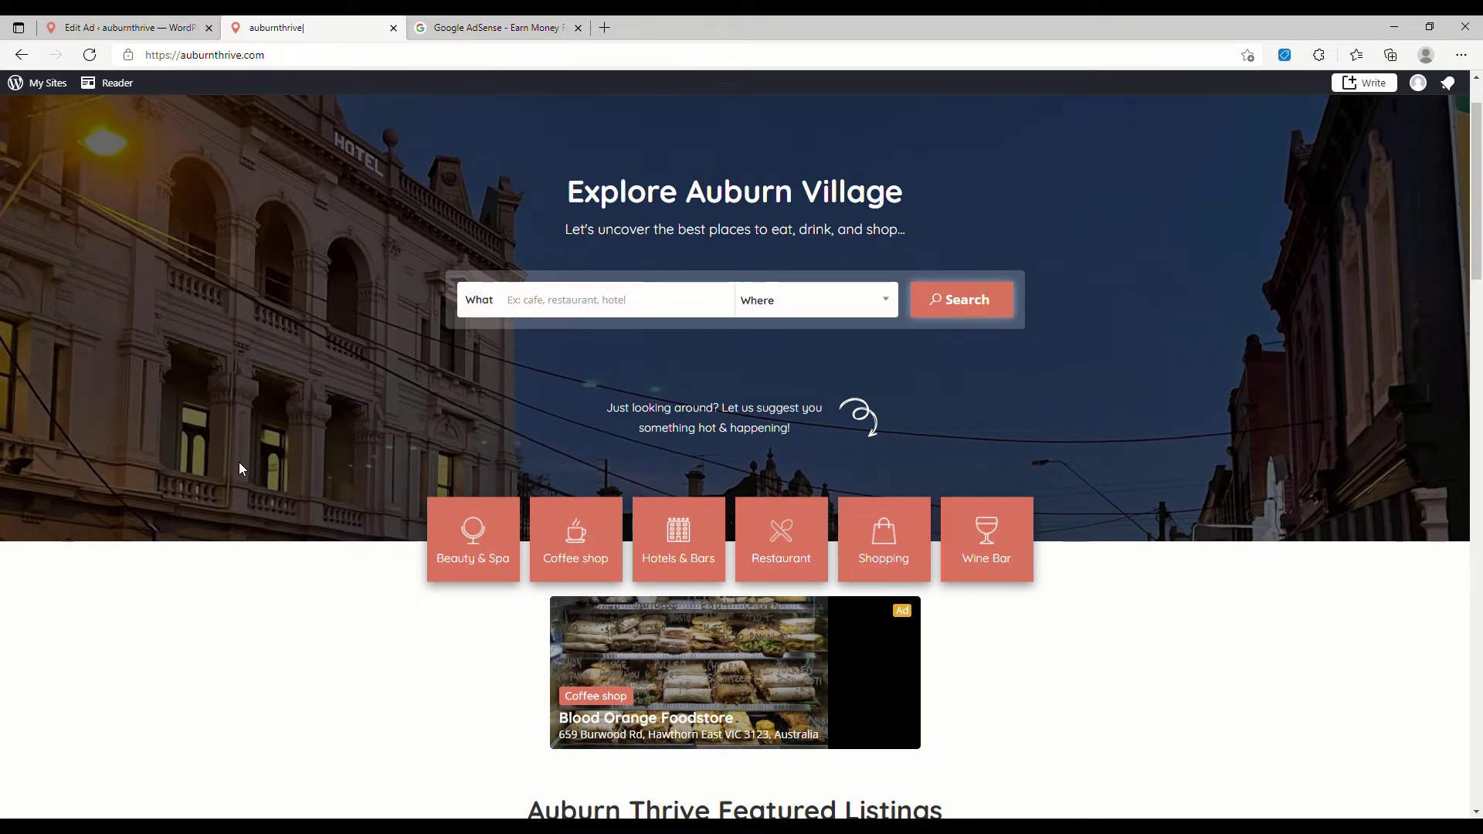
pyautogui.scroll(1, 258, 493)
pyautogui.press('F5')
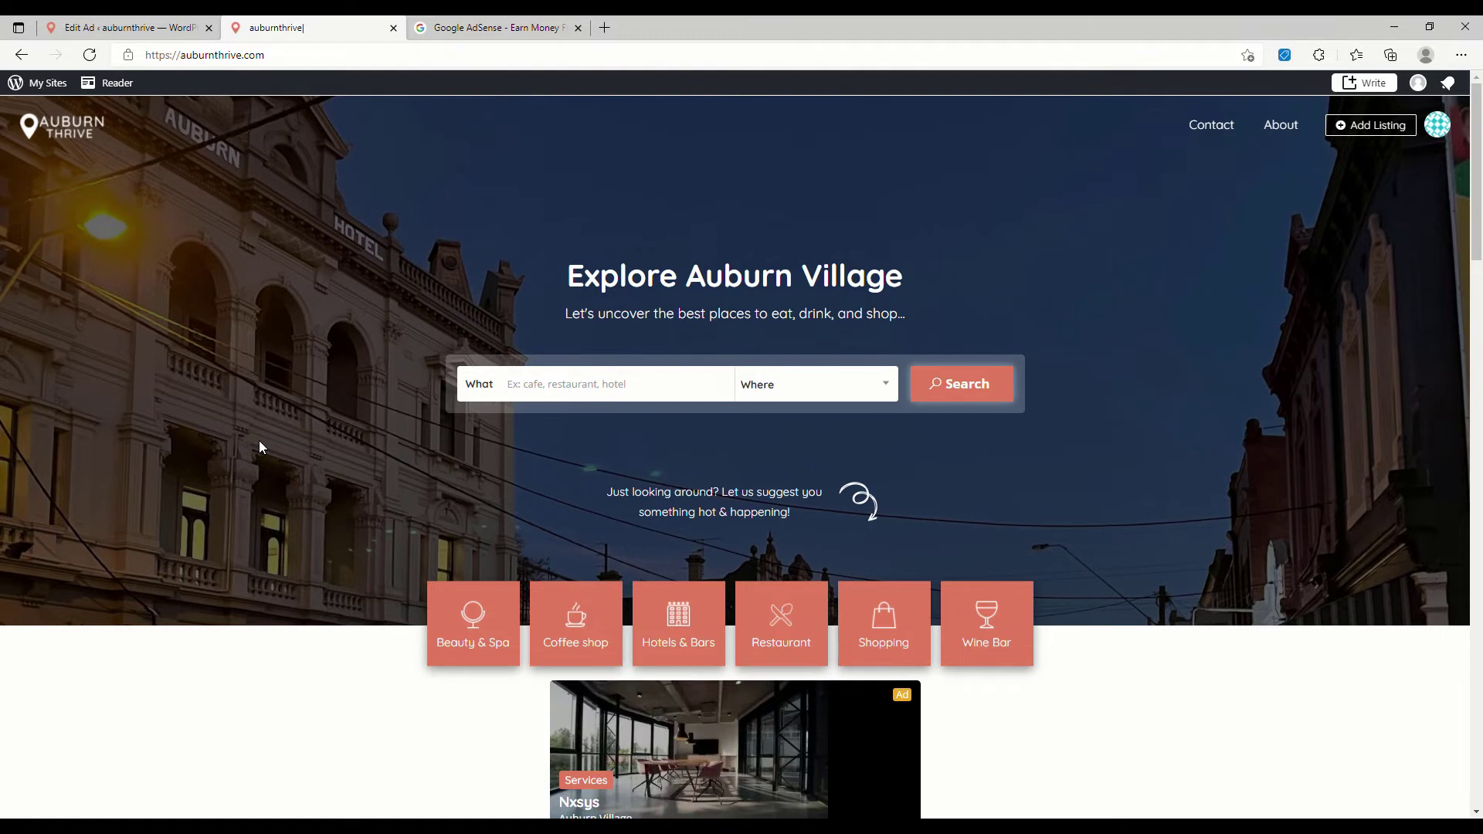
pyautogui.scroll(-1, 312, 544)
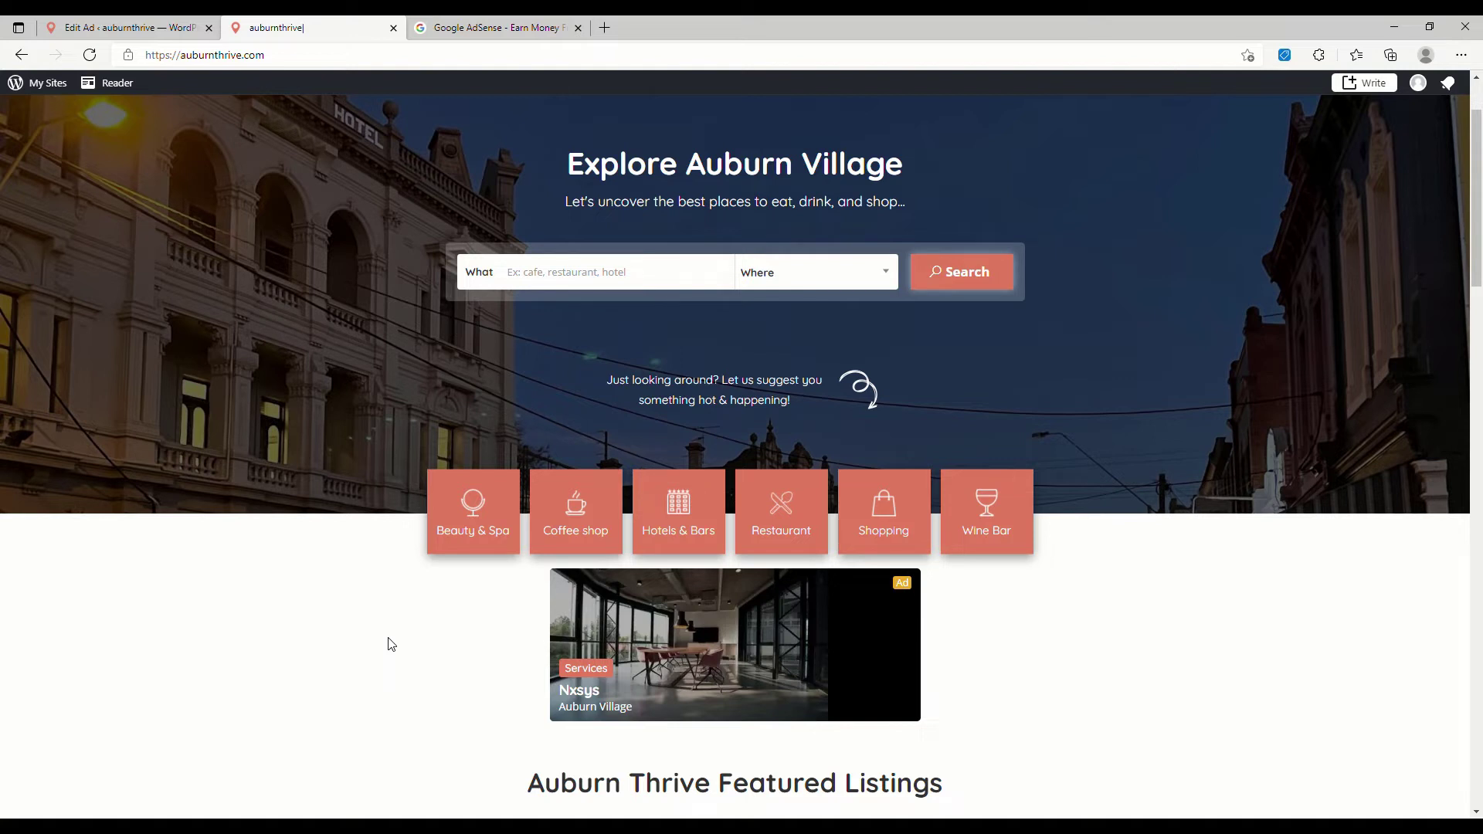
# Step: Open the Sisko Chocolate listing from the Coffee shop category and check the ads in its detail page sidebar
pyautogui.click(584, 530)
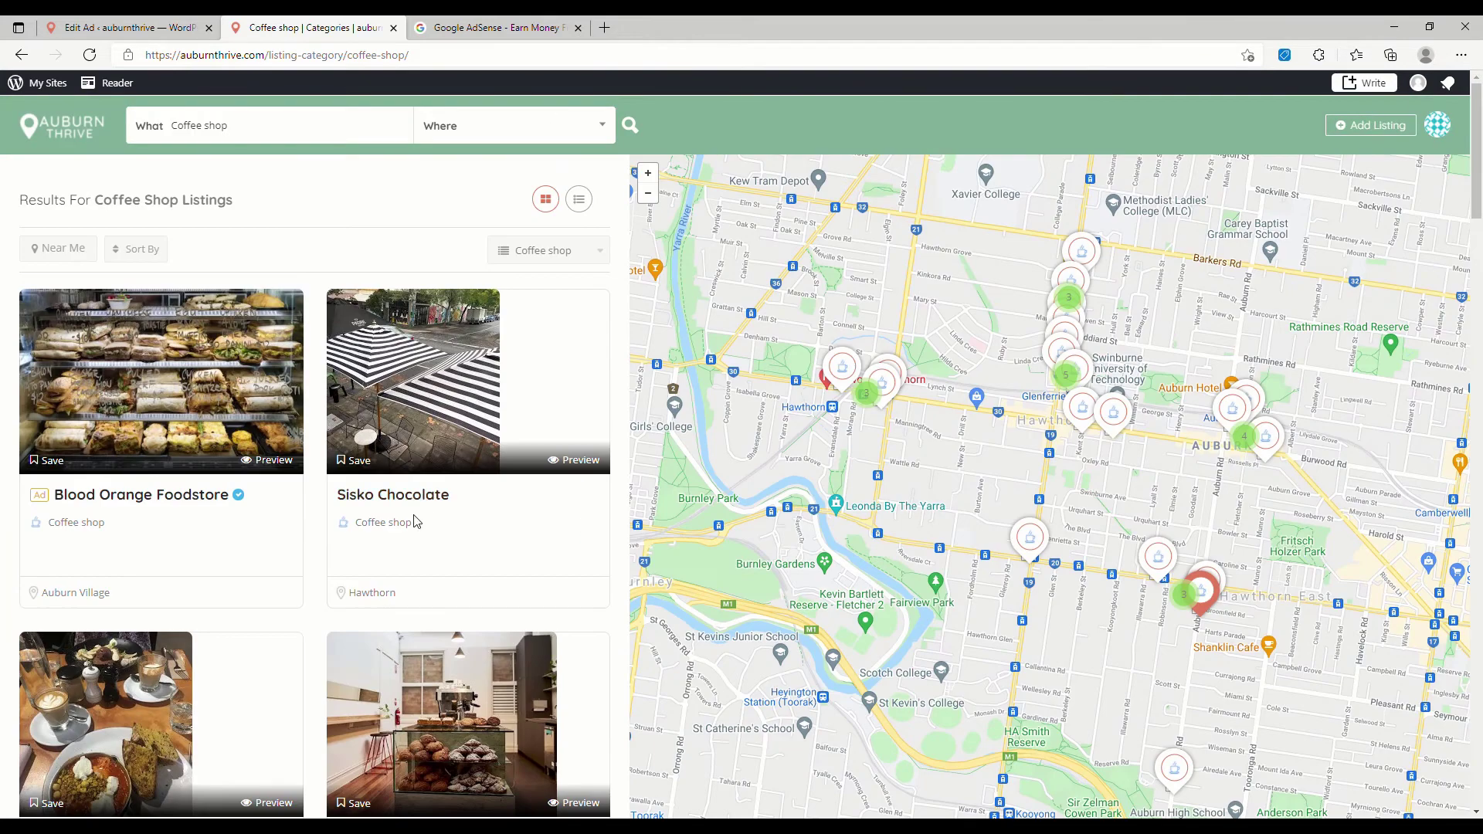
pyautogui.click(424, 501)
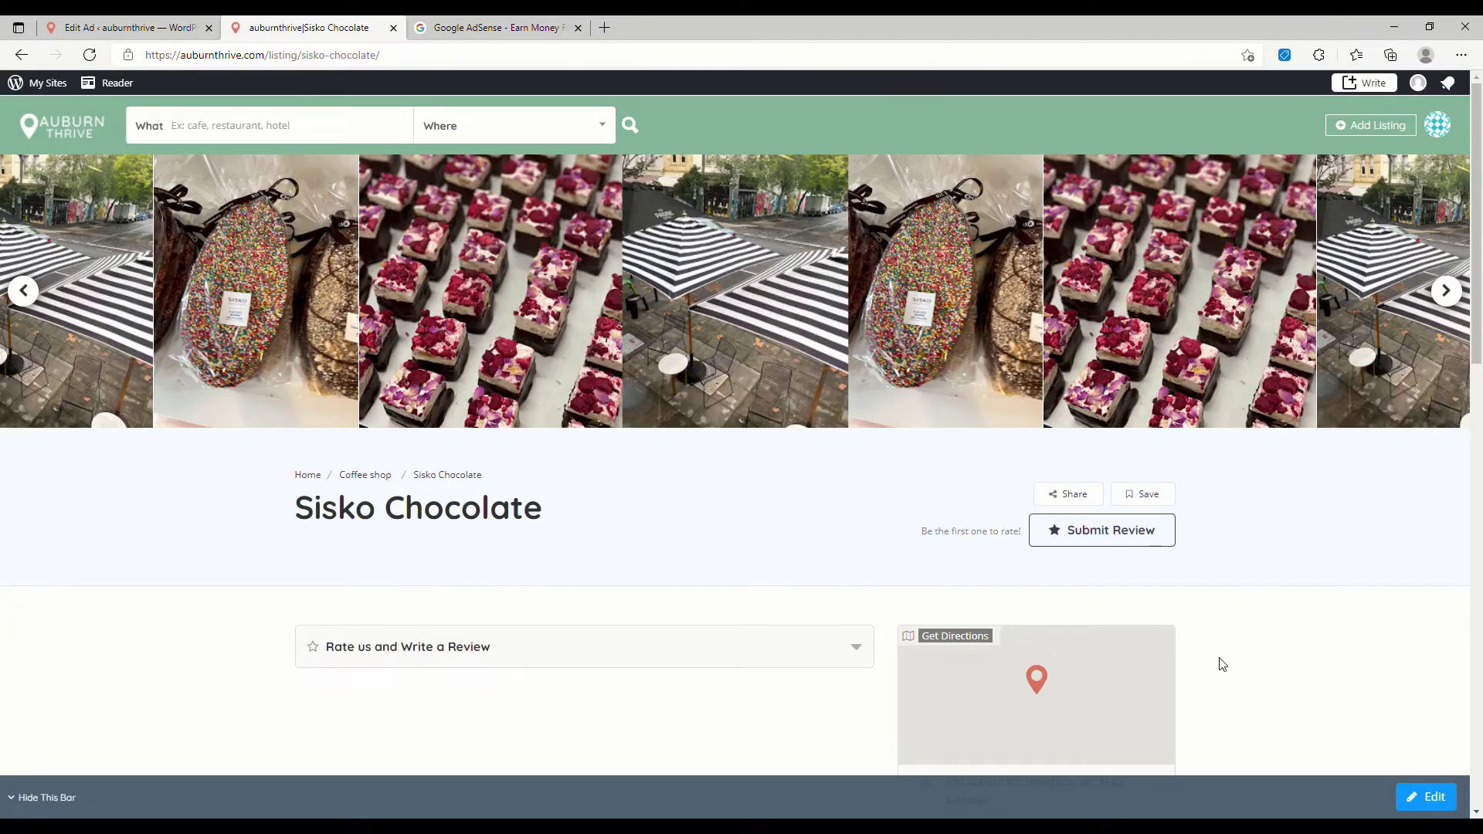
pyautogui.scroll(-5, 1220, 663)
pyautogui.scroll(-8, 1223, 666)
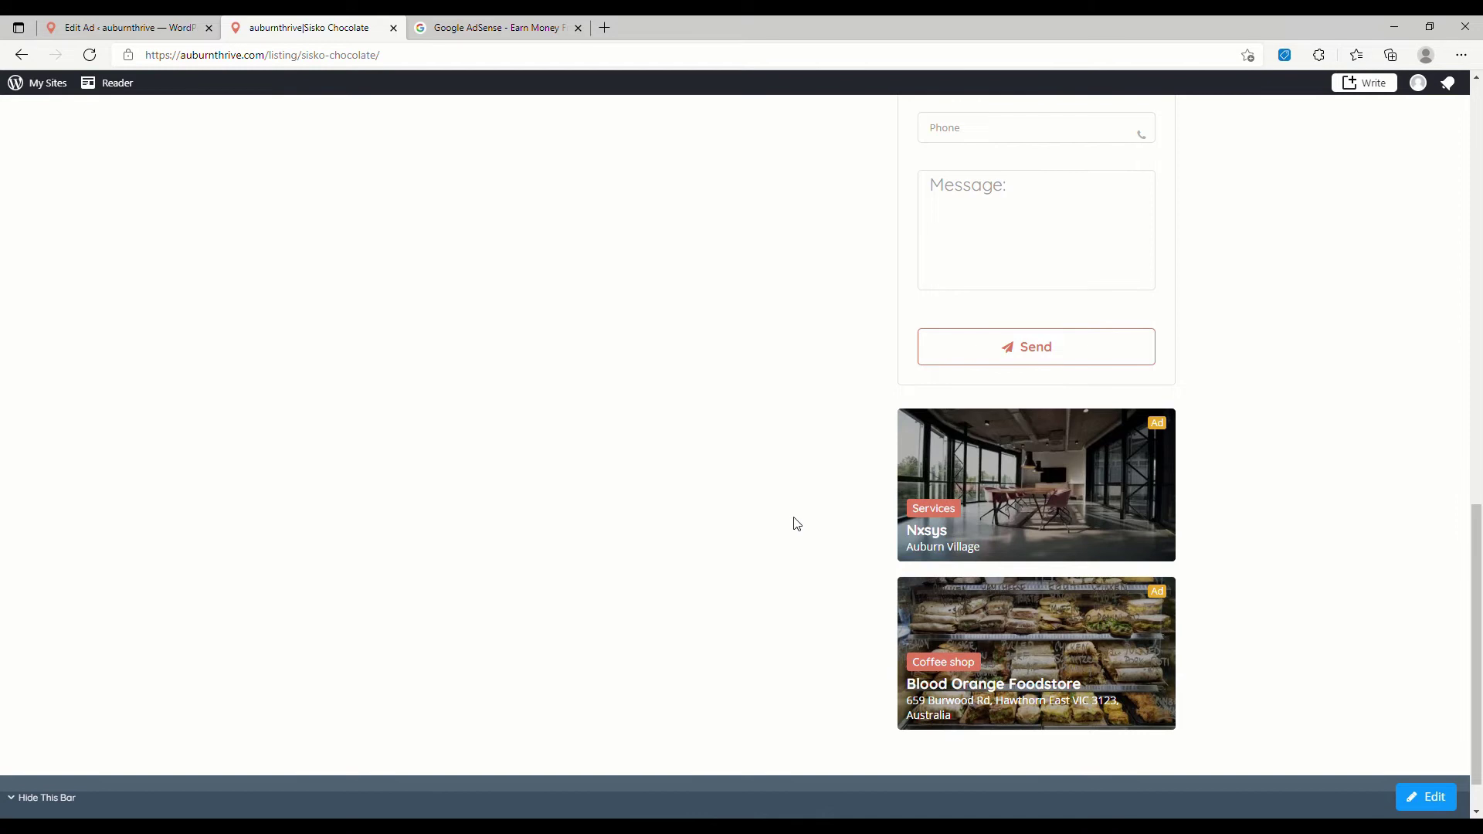
pyautogui.scroll(15, 794, 519)
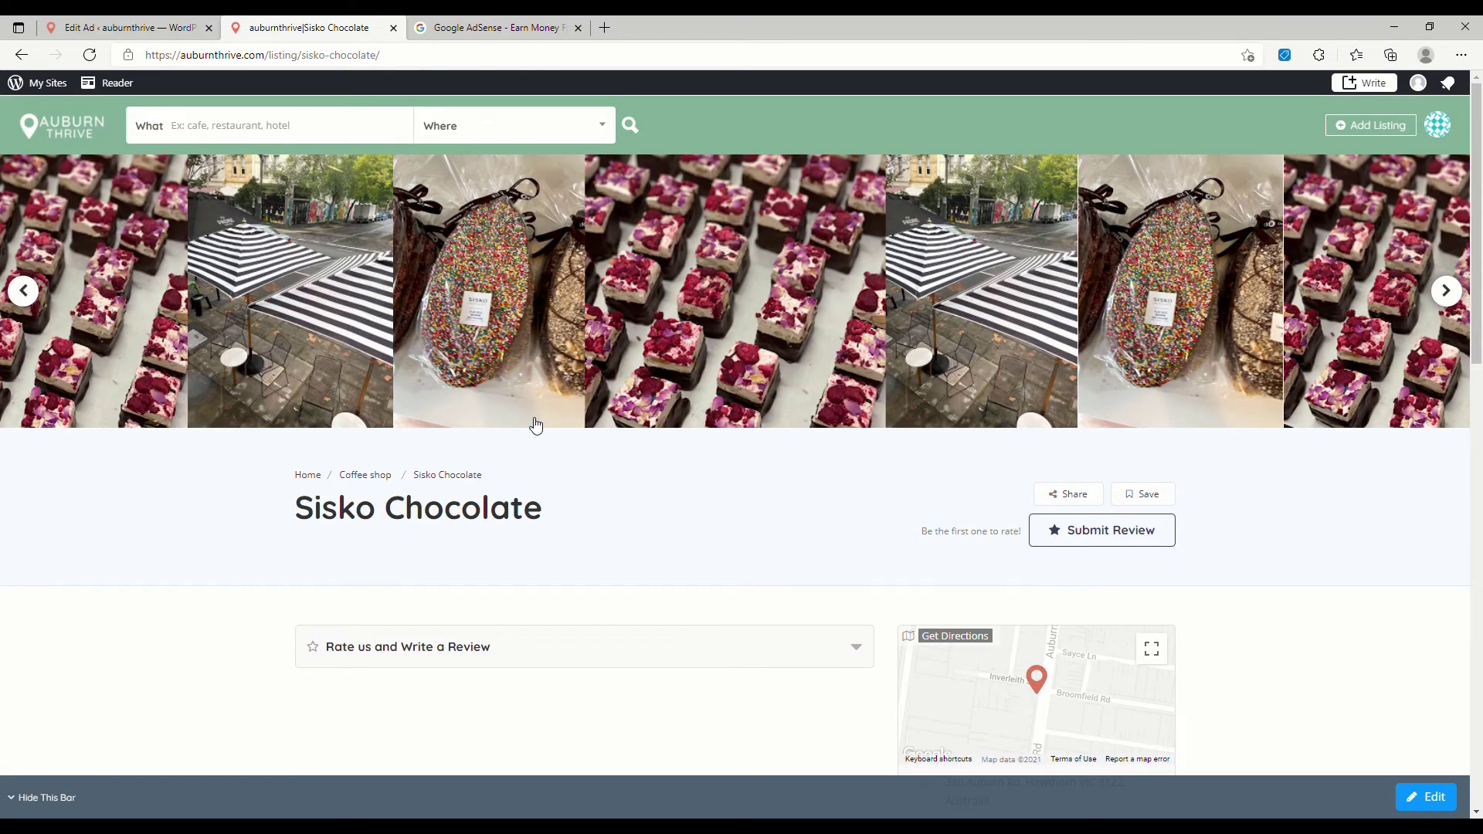
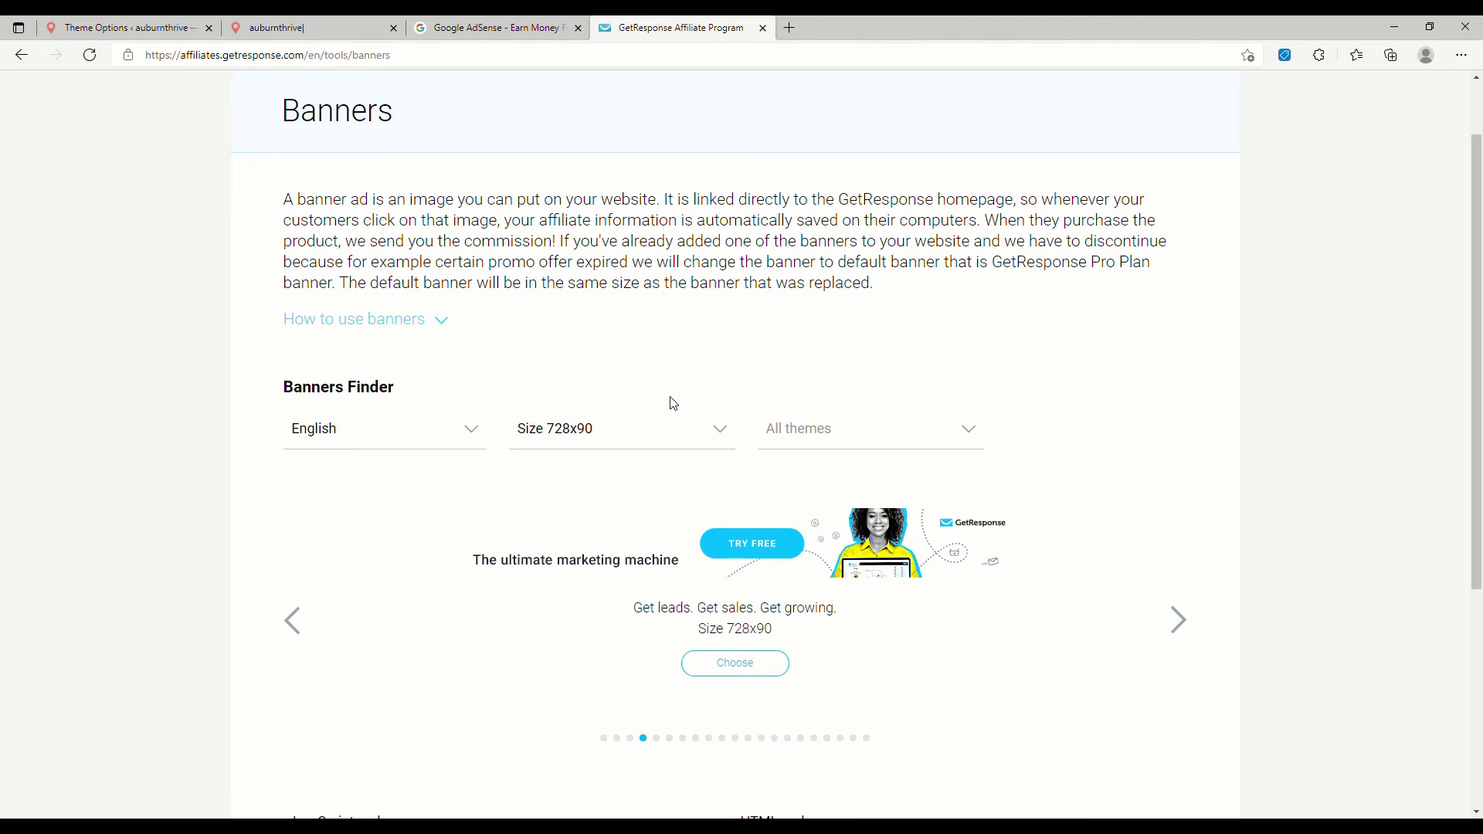
# Step: Browse the 728x90 GetResponse banners, choose "Get leads. Get sales. Get growing." and copy its HTML code
pyautogui.click(606, 740)
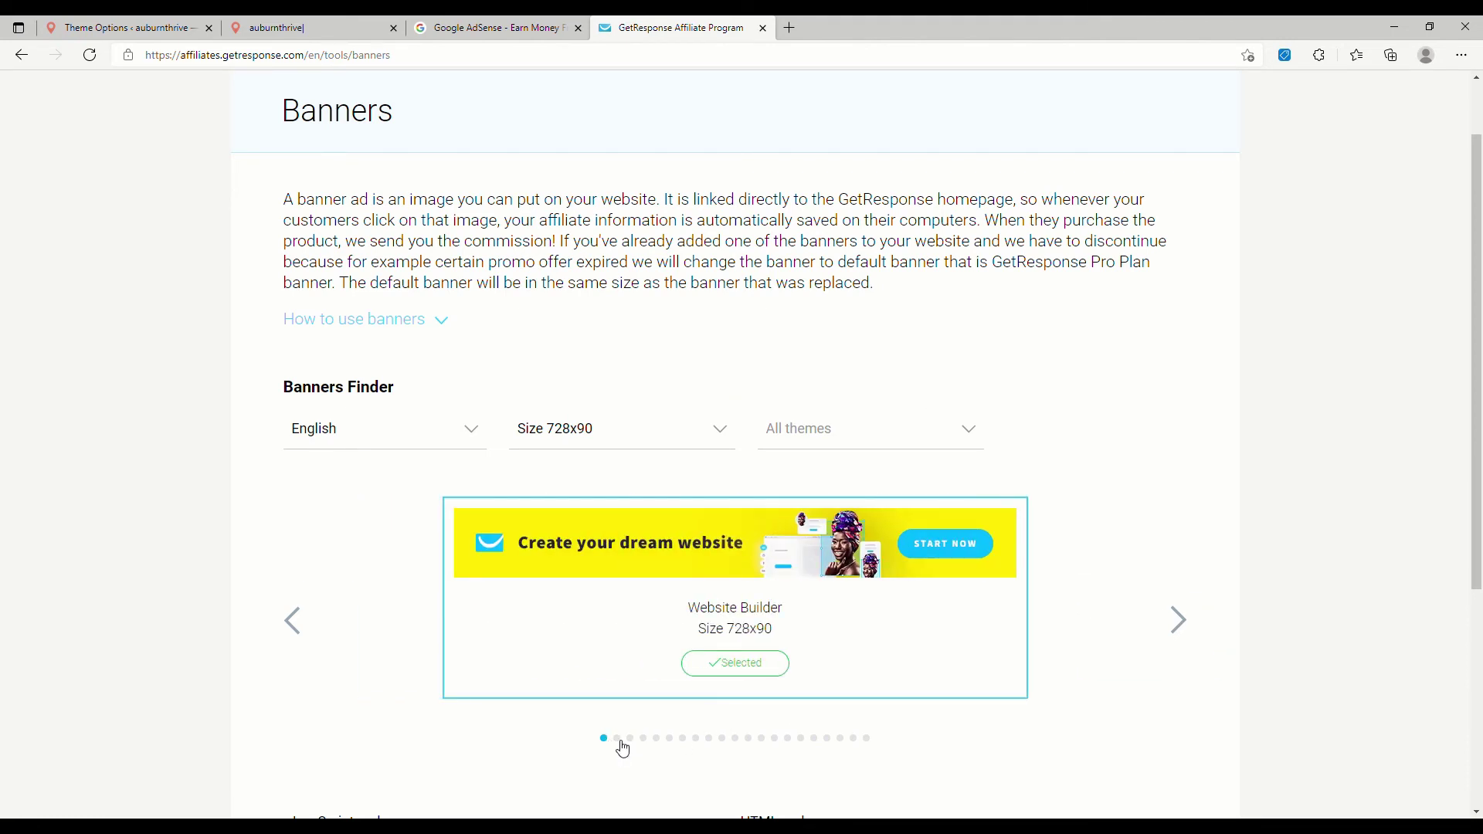
pyautogui.click(618, 741)
pyautogui.click(631, 740)
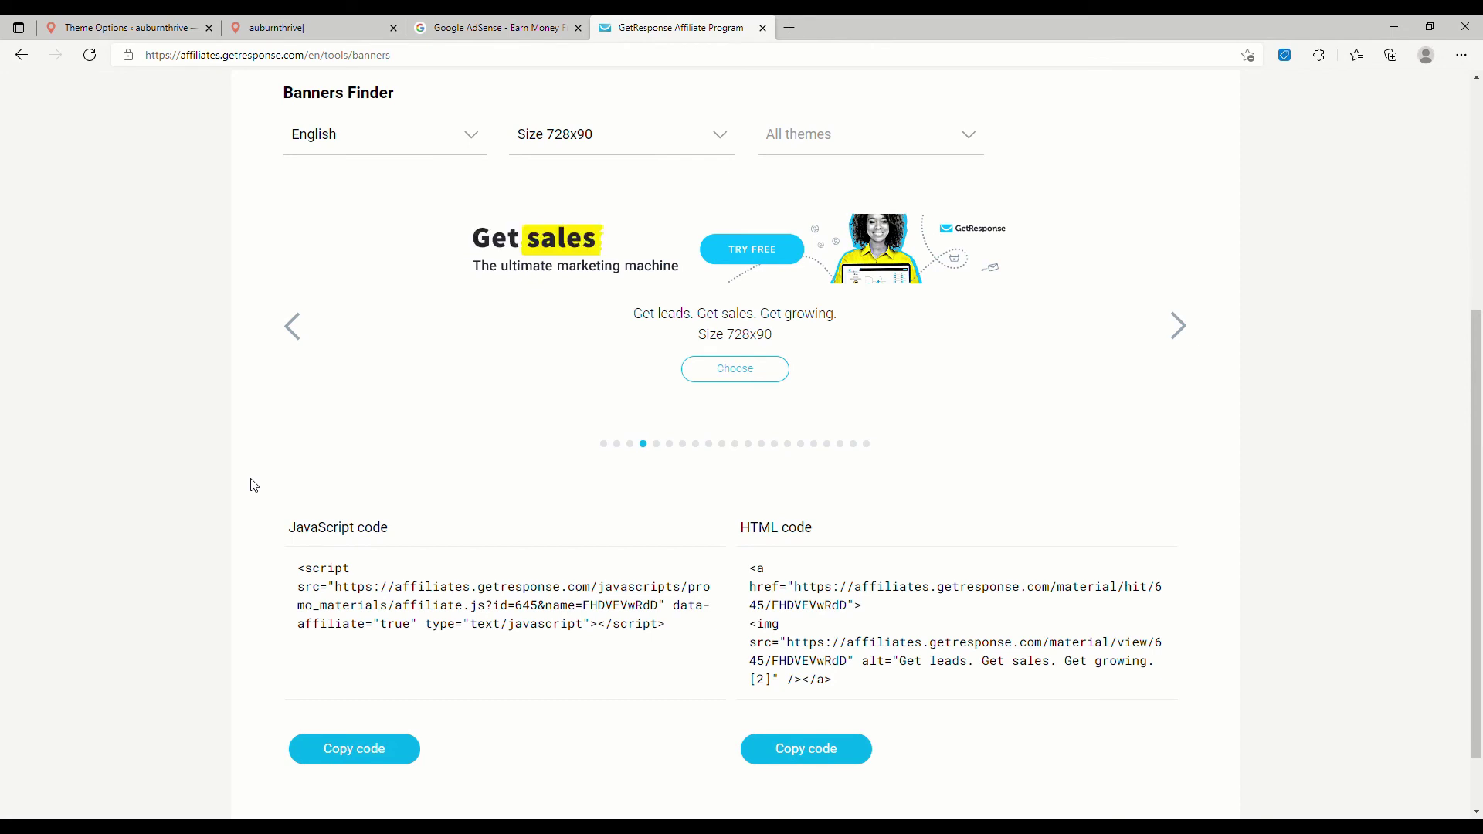
pyautogui.click(741, 370)
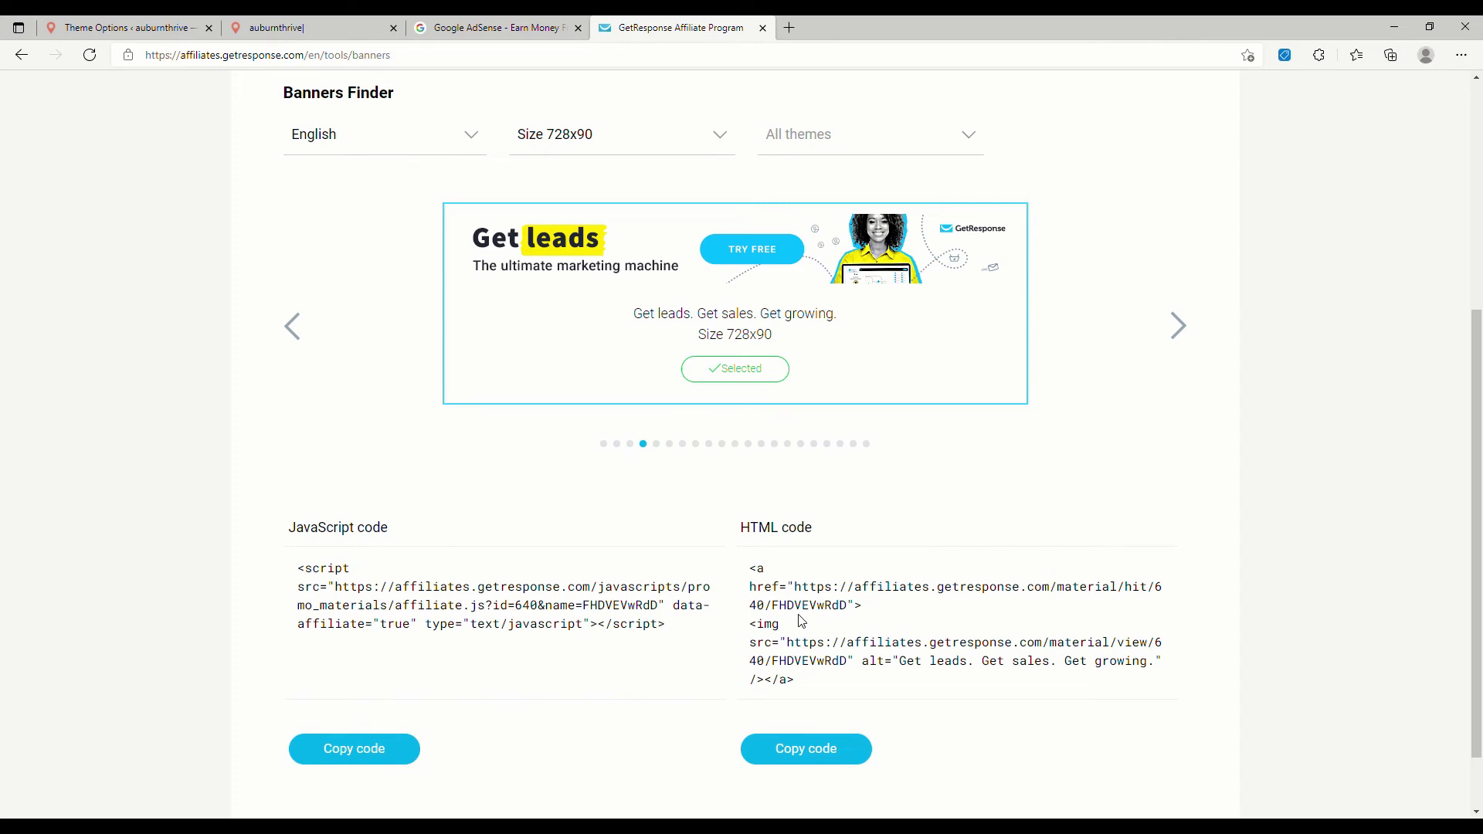
pyautogui.click(807, 749)
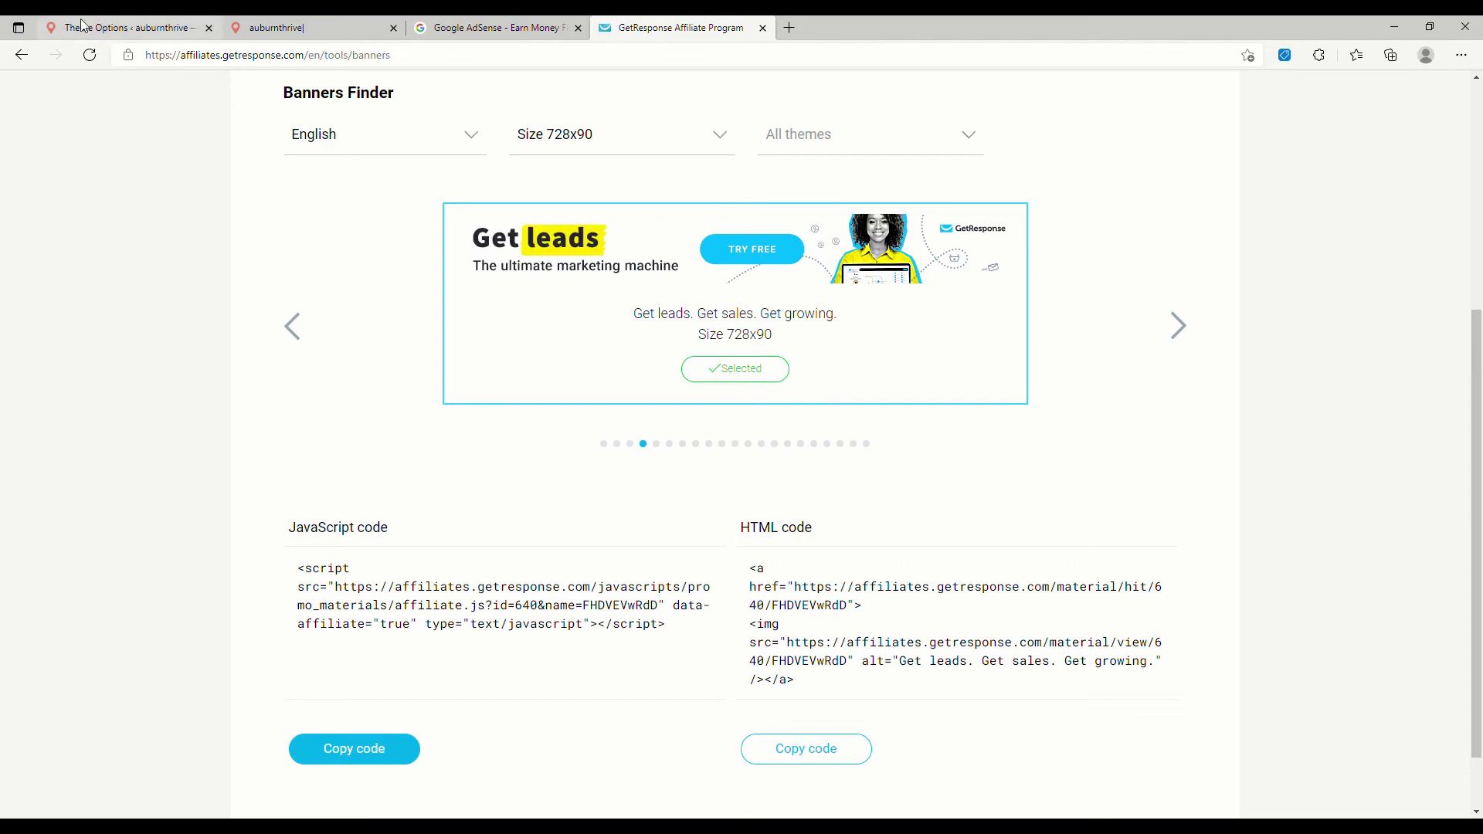
# Step: Paste the banner code into both Google AdSense fields, listings detail and archive page, in the Listing theme options and save the changes
pyautogui.click(102, 29)
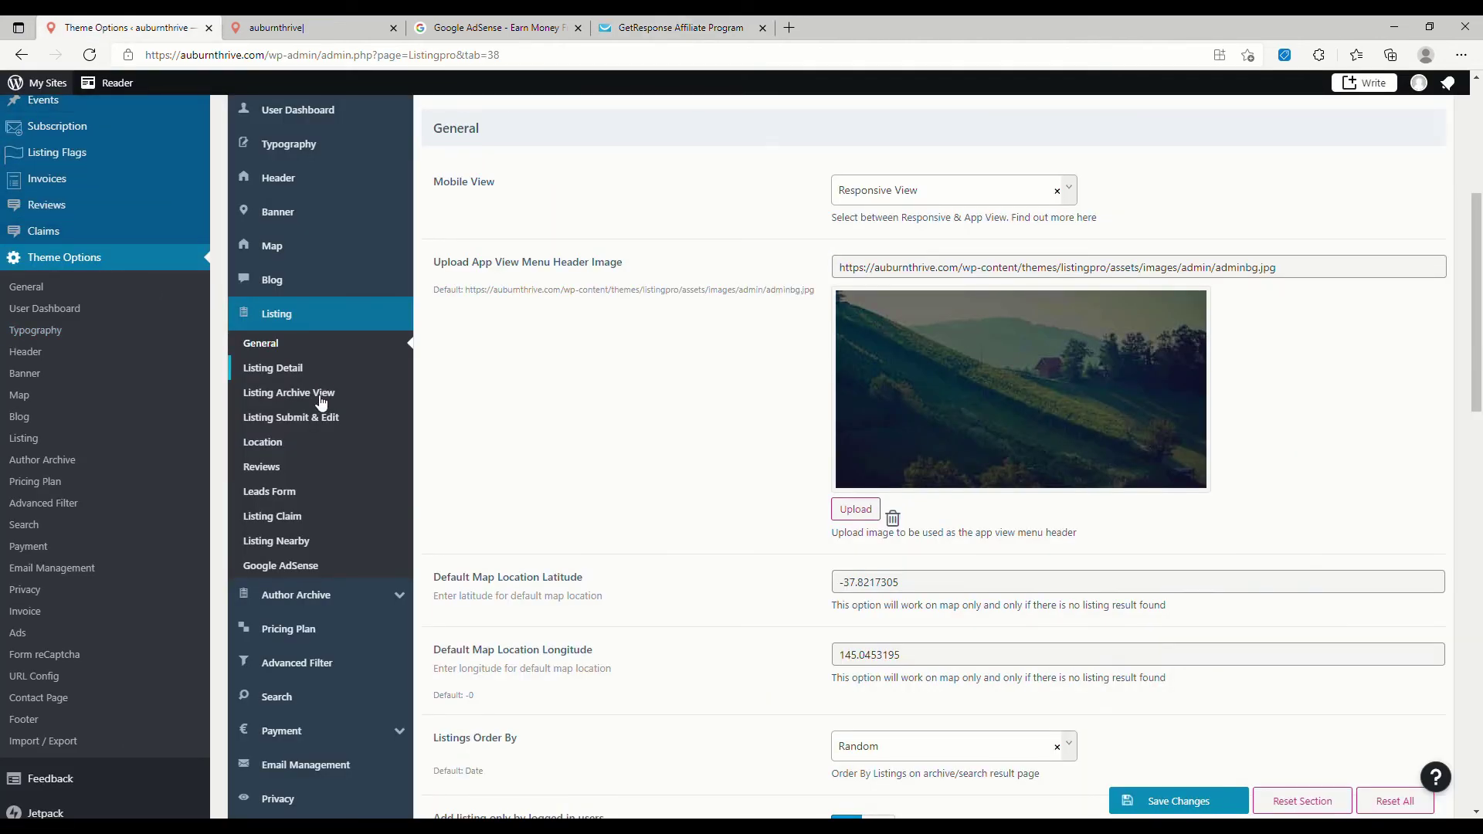
pyautogui.click(301, 571)
pyautogui.click(878, 311)
pyautogui.hotkey('ctrl', 'v')
pyautogui.click(905, 626)
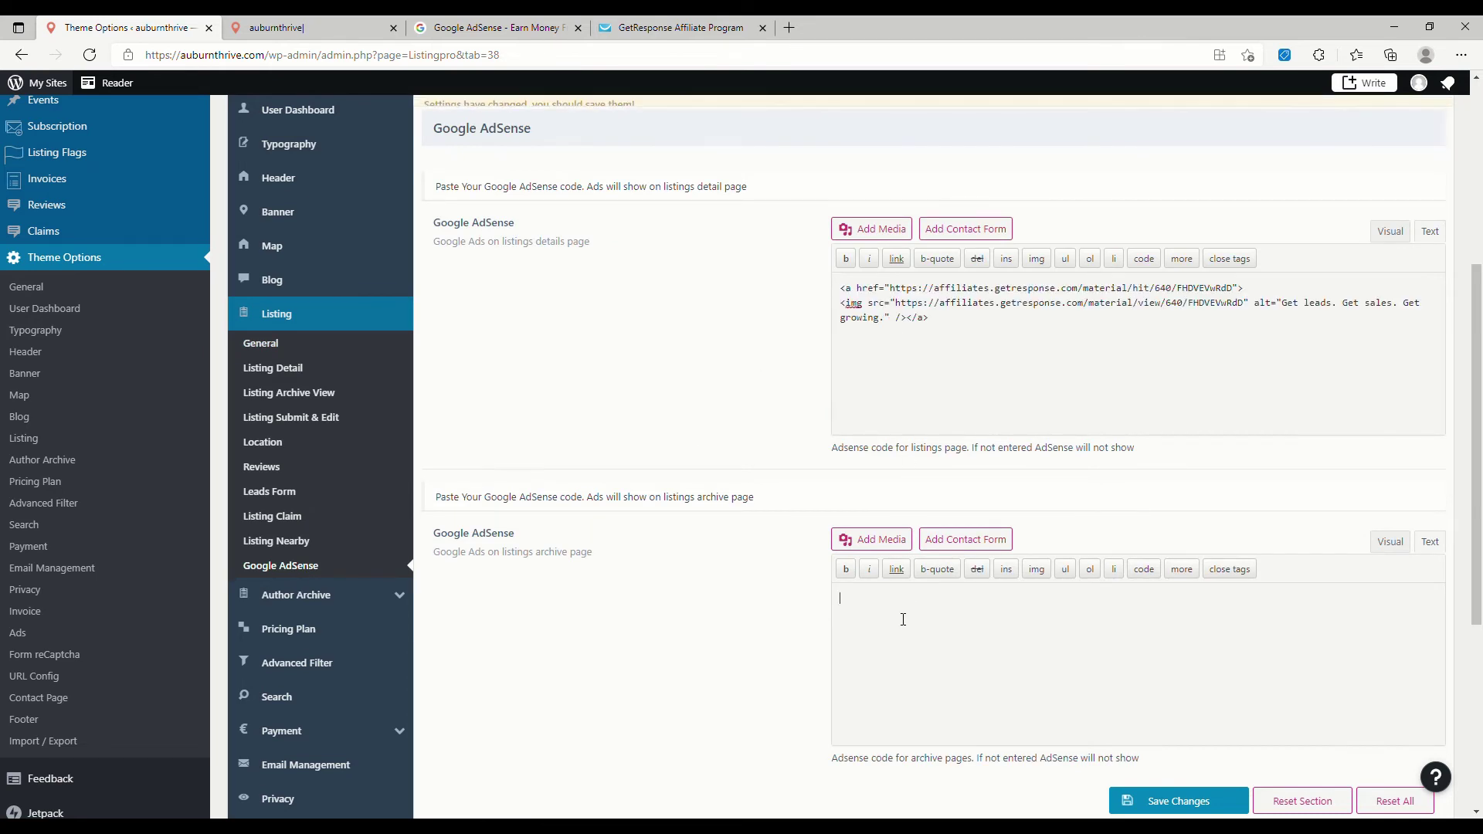
pyautogui.hotkey('ctrl', 'v')
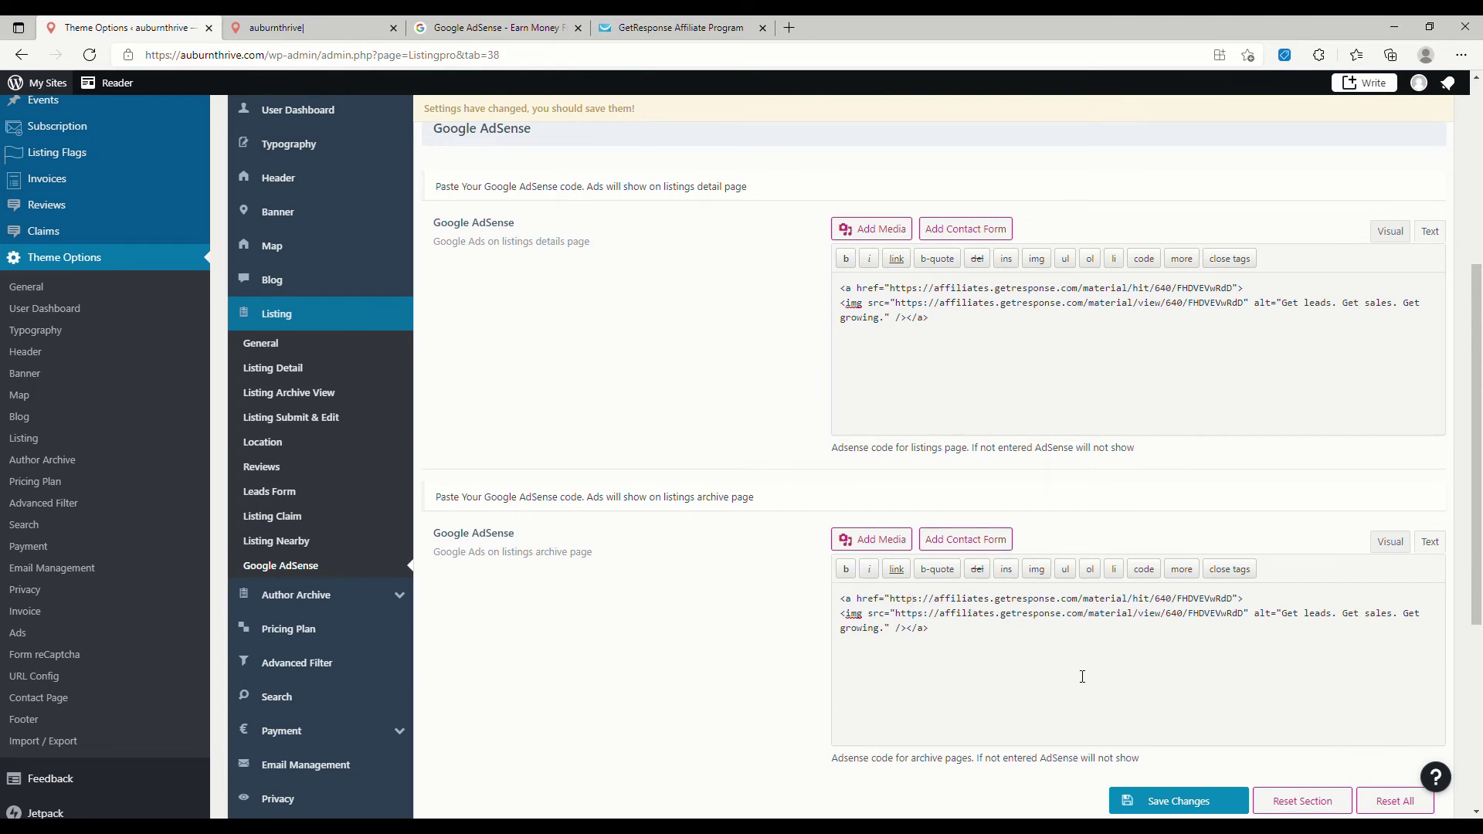
pyautogui.click(1186, 799)
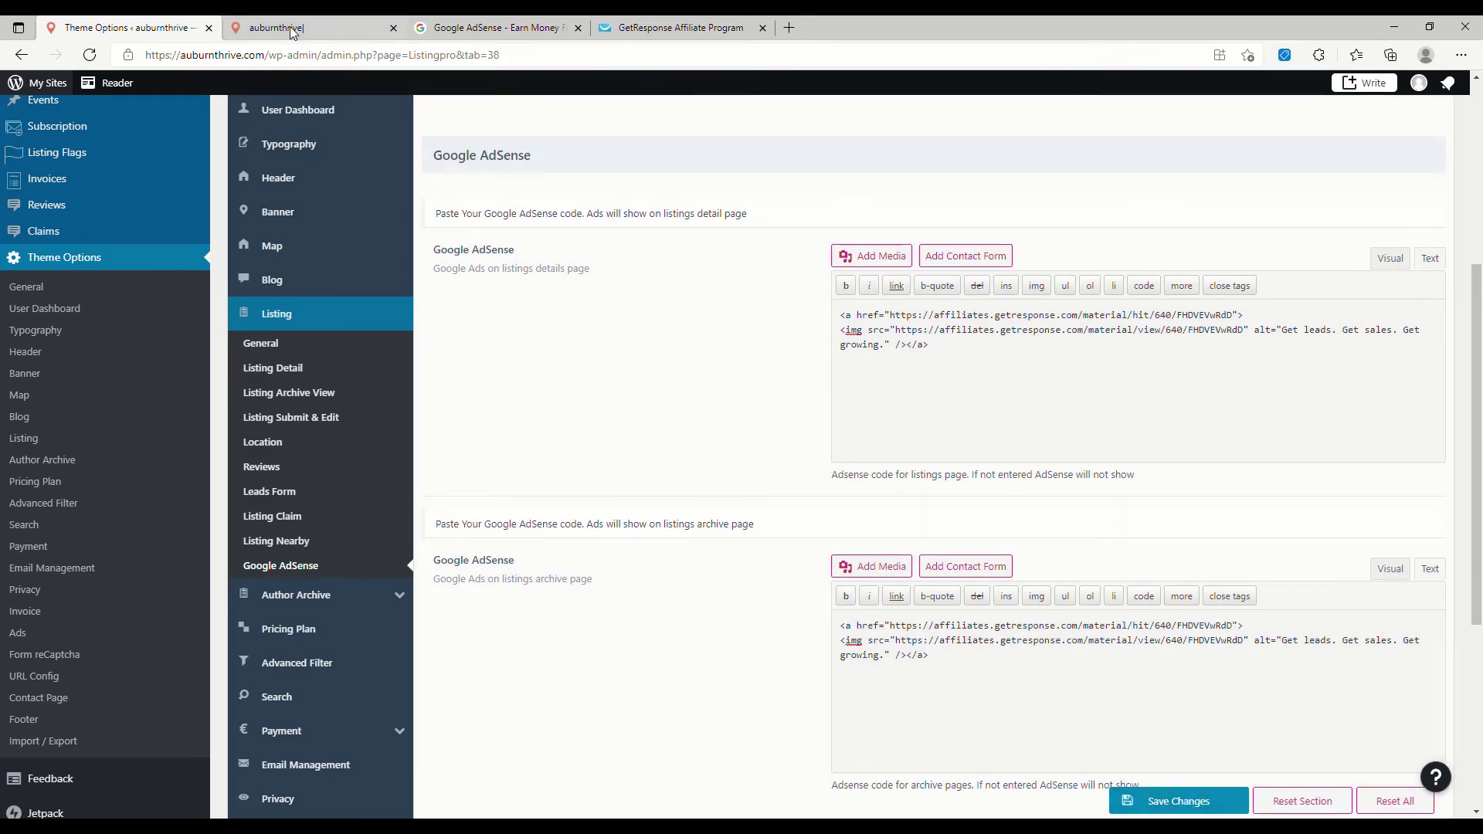
# Step: Open the Coffee shop category on the live site and compare its banner with the one chosen on the GetResponse page
pyautogui.click(291, 30)
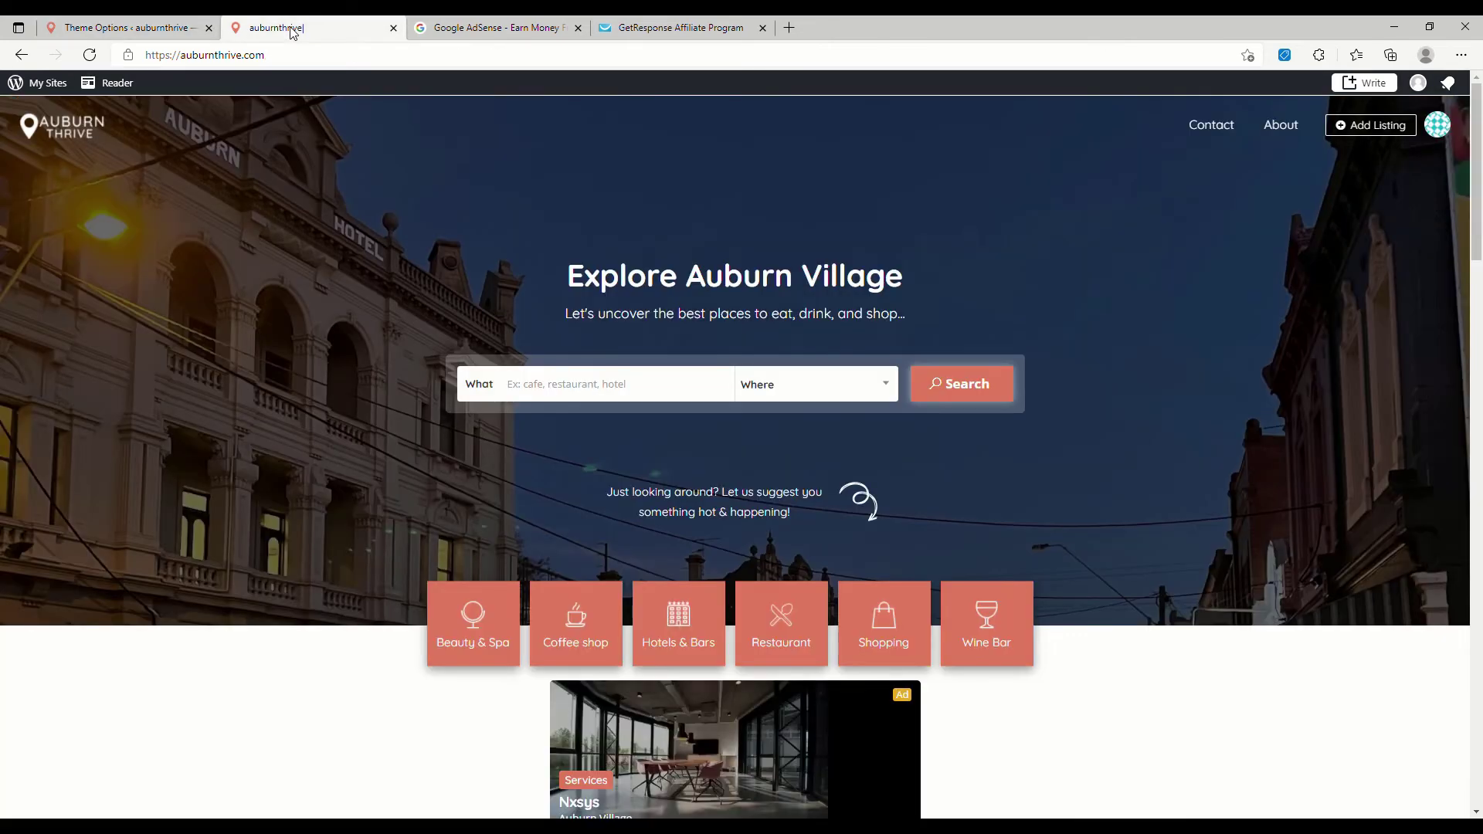
pyautogui.scroll(-2, 423, 466)
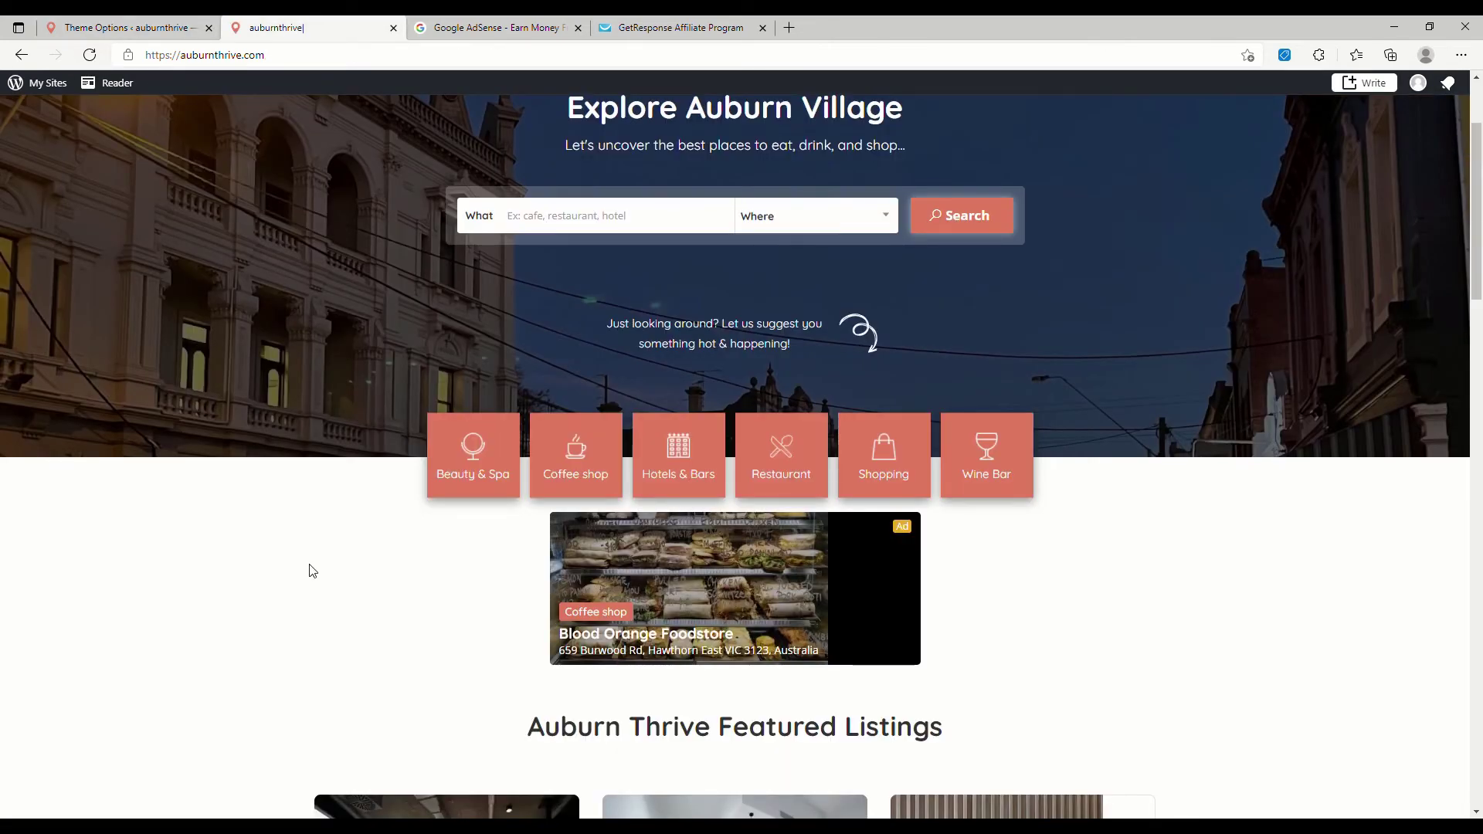
pyautogui.click(585, 469)
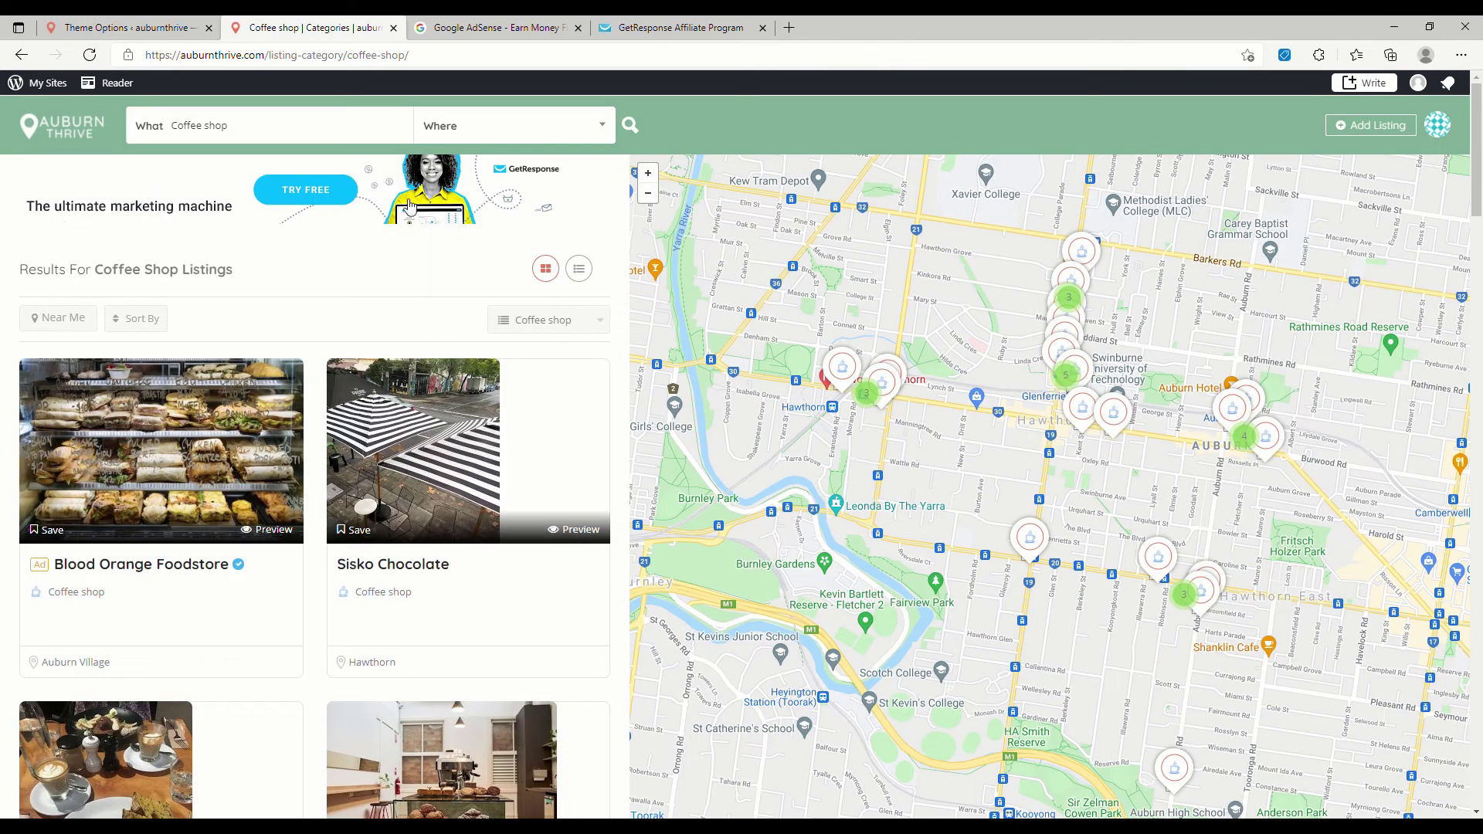
pyautogui.click(648, 34)
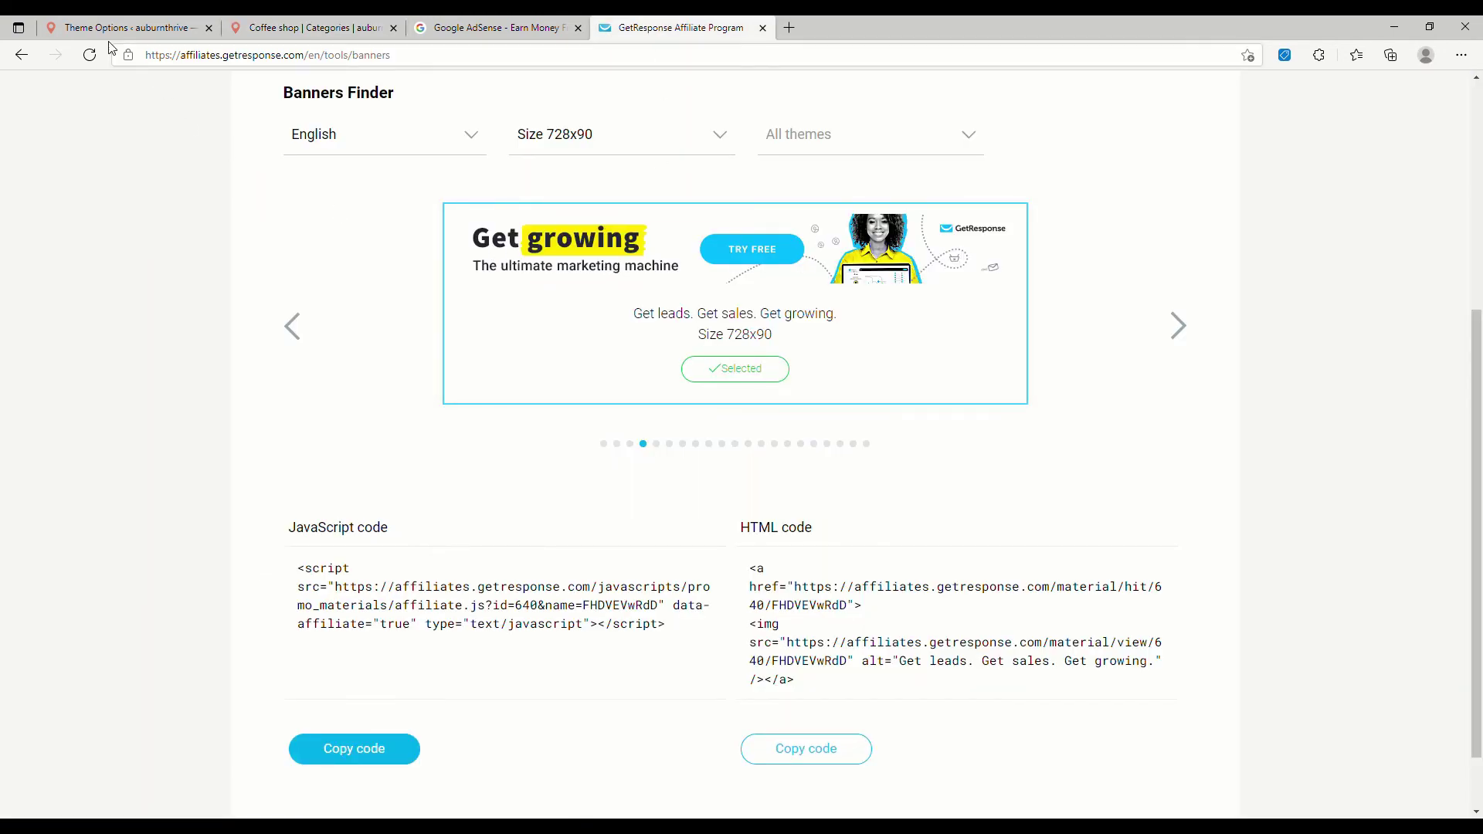
pyautogui.click(293, 27)
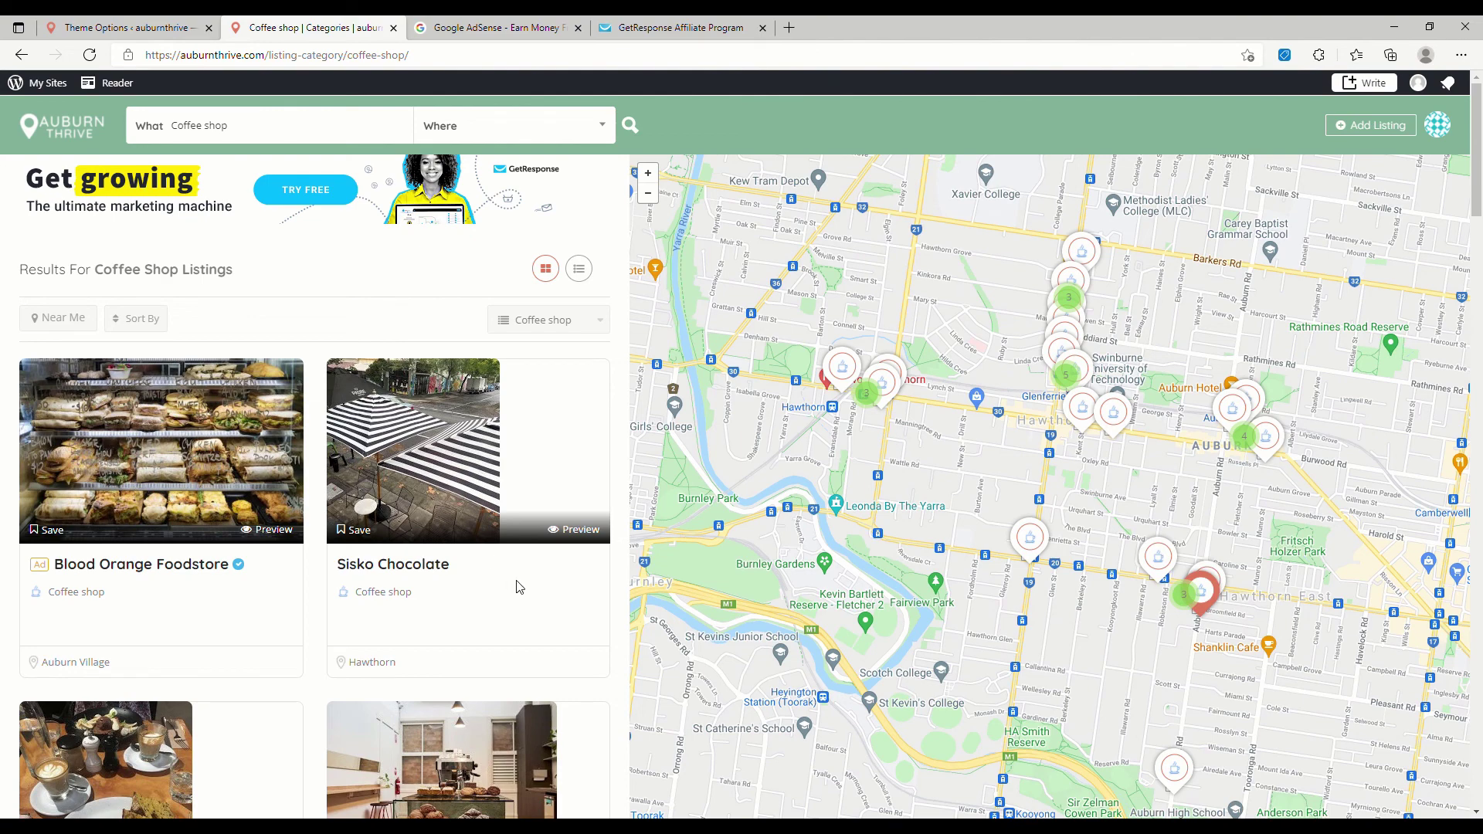
# Step: Open the Sisko Chocolate listing and check the banner's placement on its detail page
pyautogui.click(412, 572)
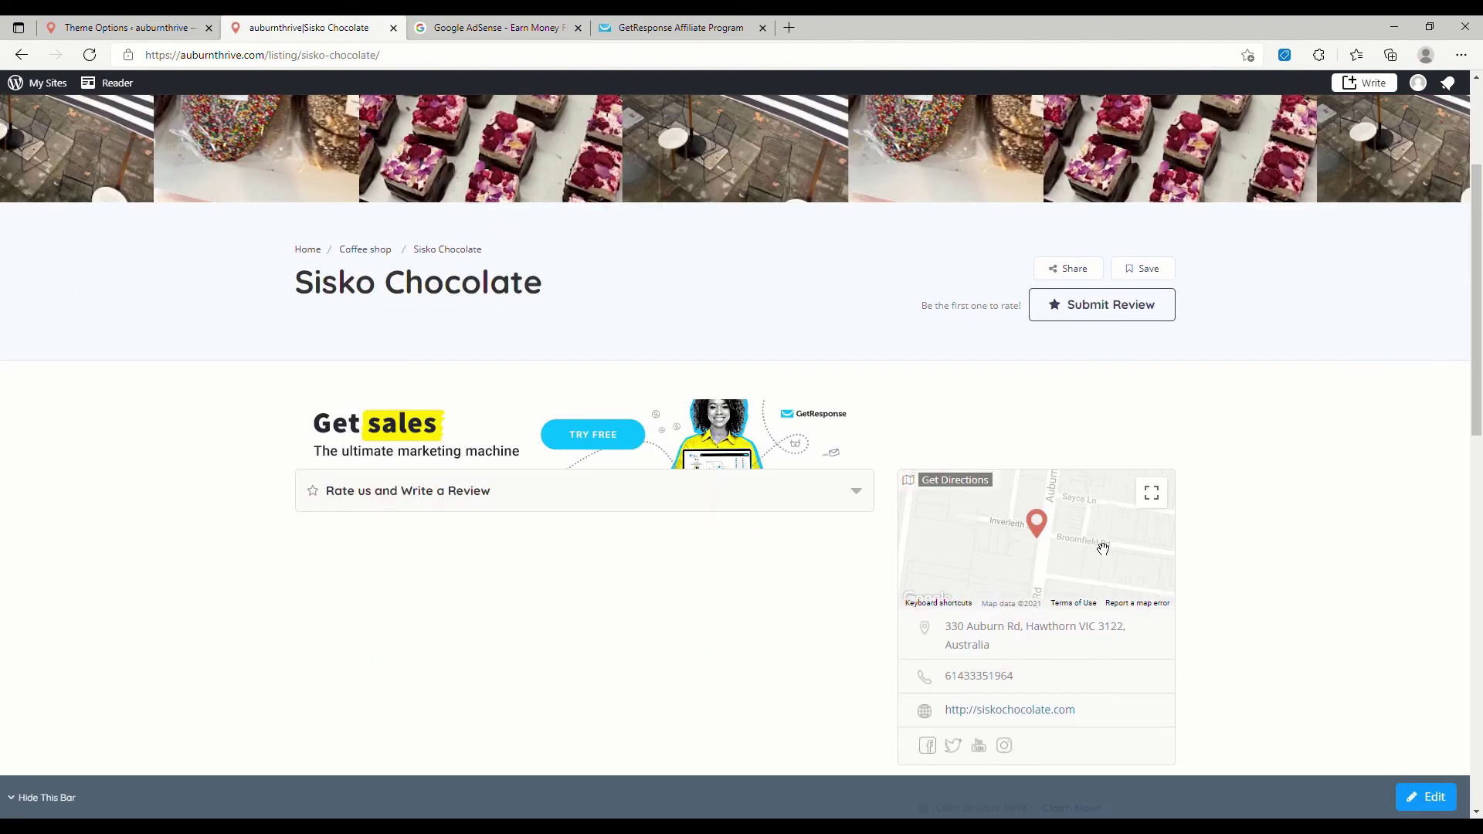
pyautogui.scroll(-3, 1126, 563)
pyautogui.scroll(6, 1130, 563)
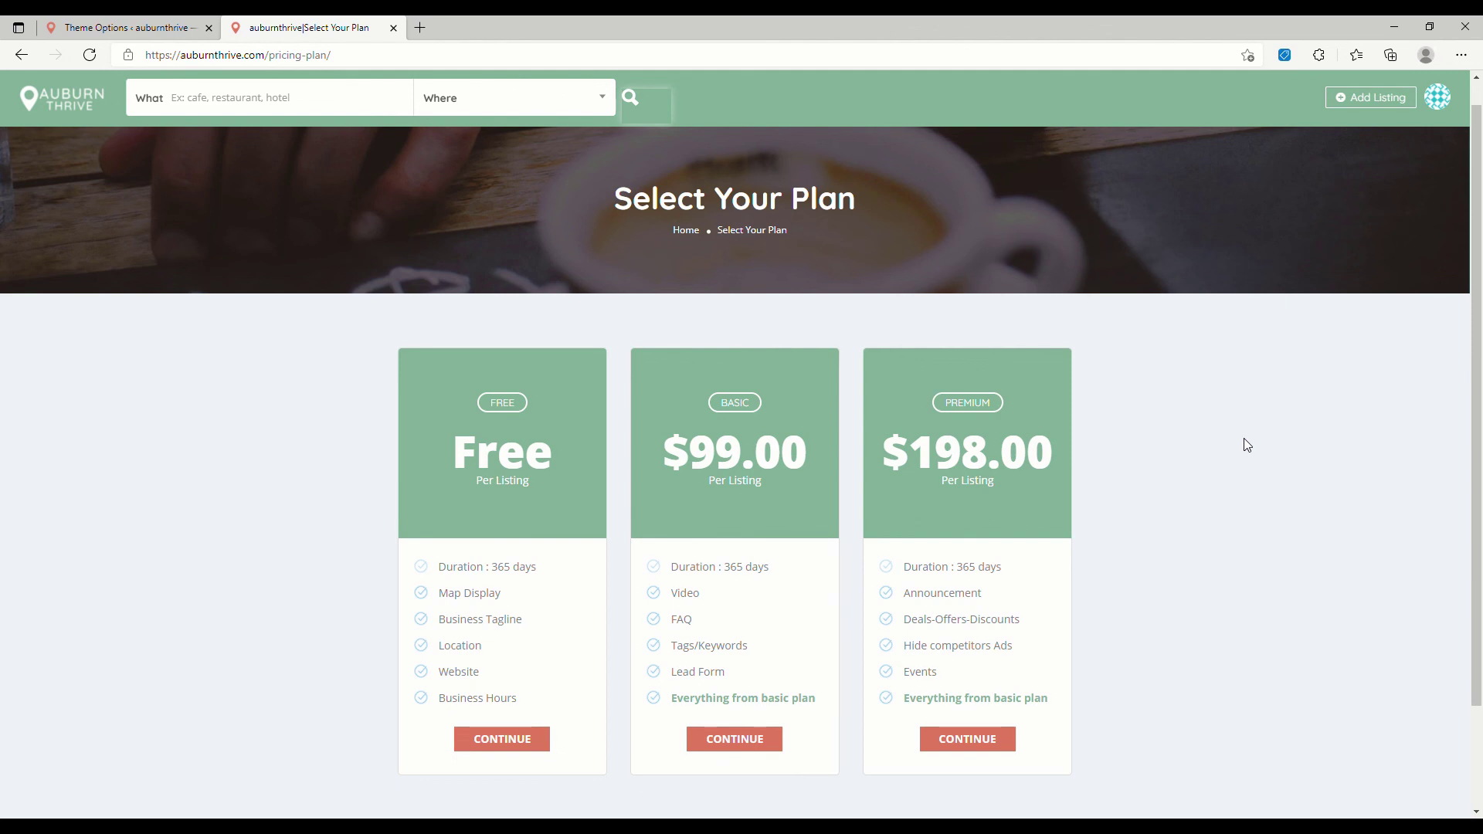
# Step: Return to the WordPress admin, open the Free pricing plan for editing and review its enabled listing fields
pyautogui.click(98, 31)
pyautogui.scroll(-1, 72, 513)
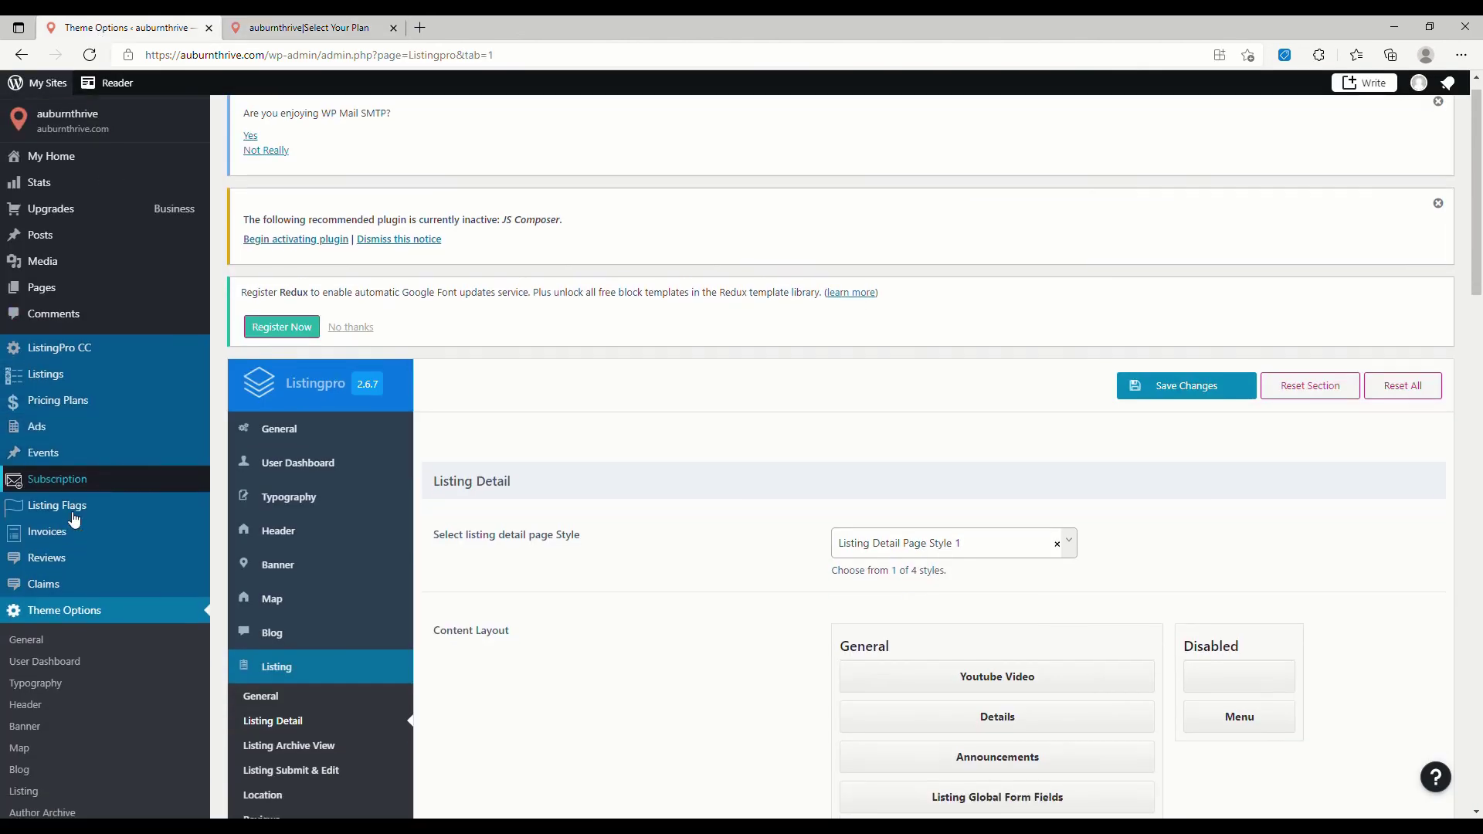
pyautogui.click(59, 341)
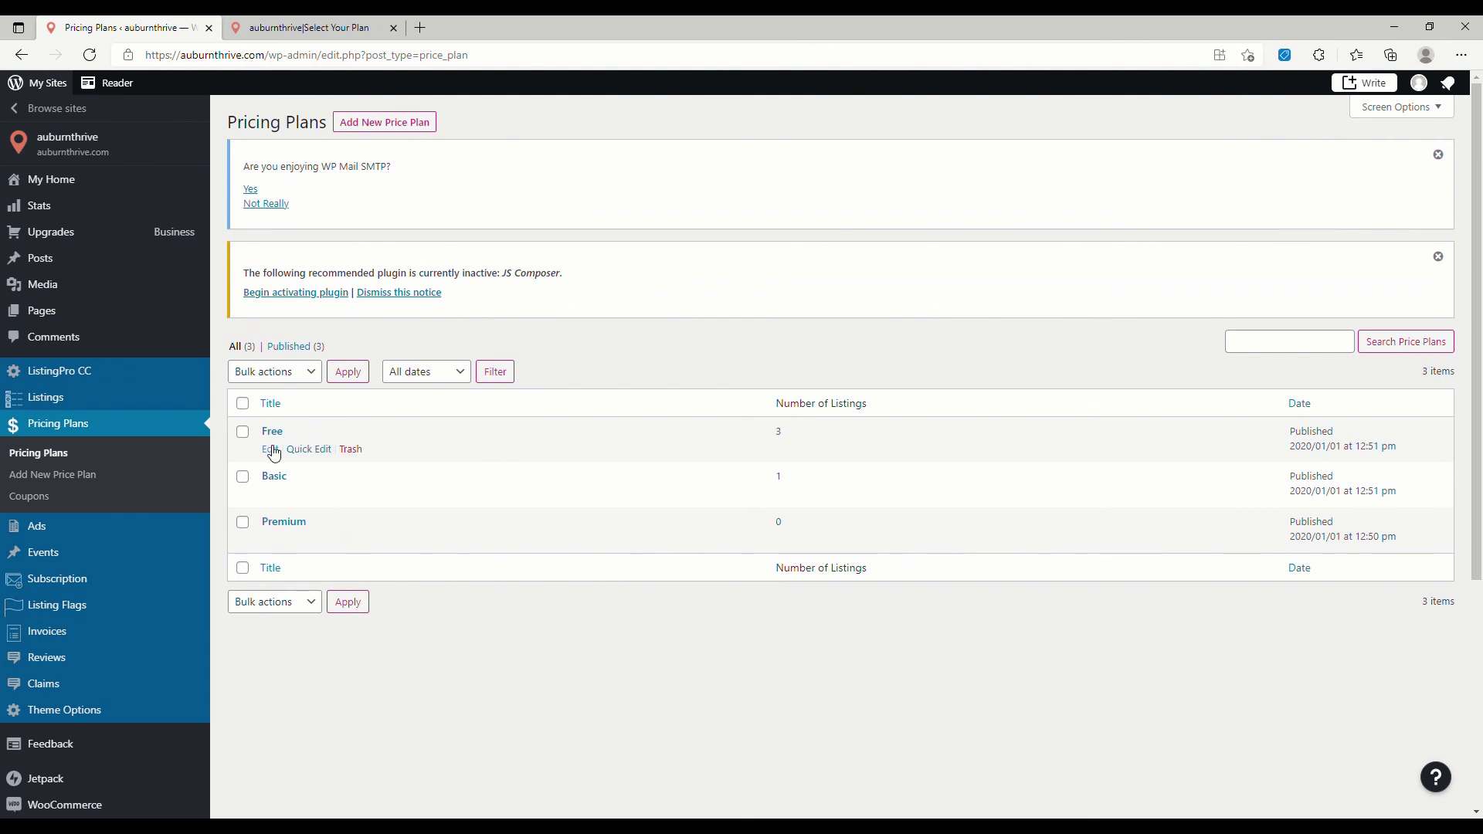
pyautogui.click(272, 450)
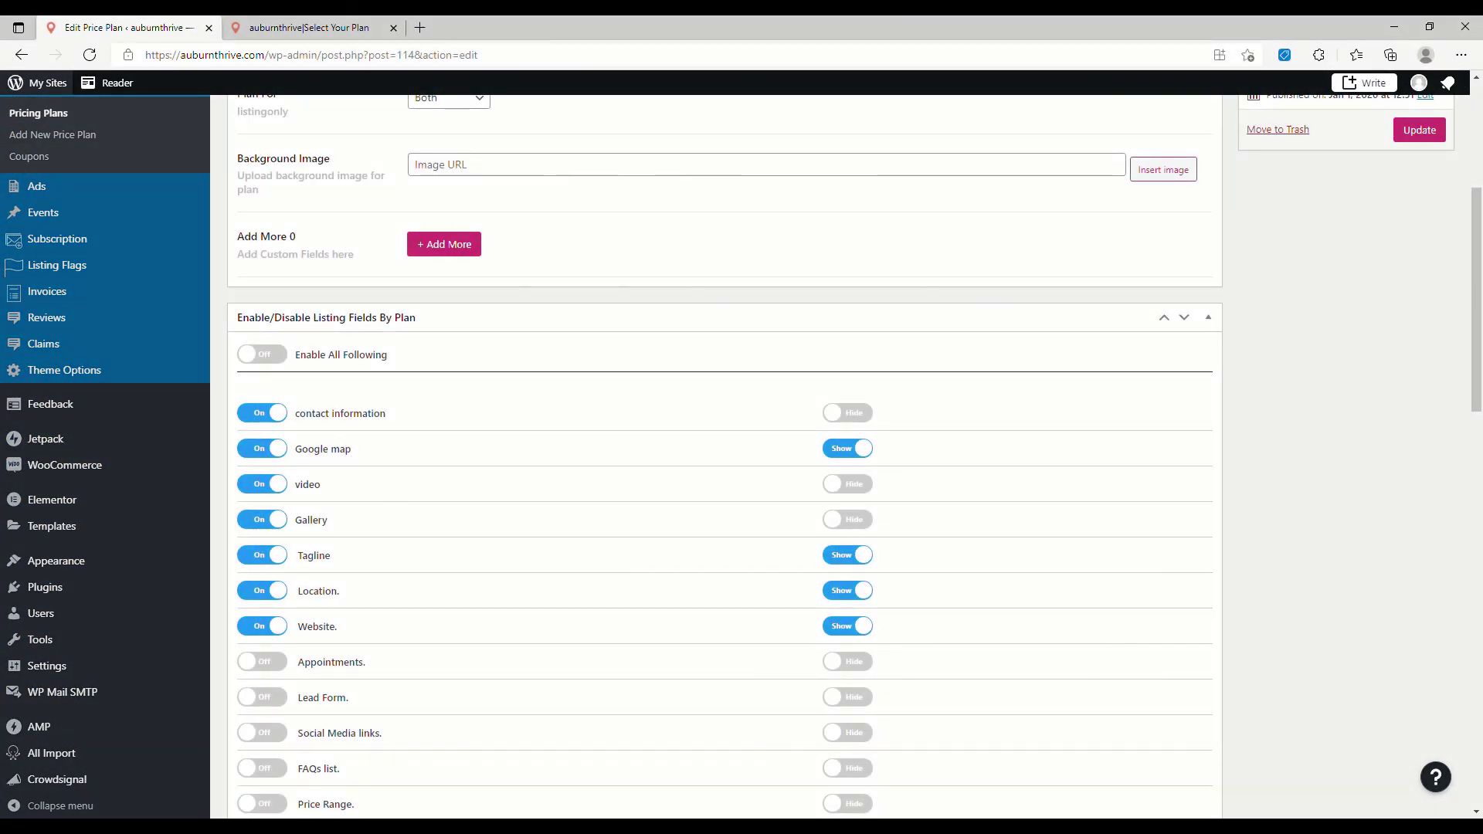
pyautogui.scroll(-3, 461, 520)
pyautogui.scroll(-1, 479, 541)
pyautogui.scroll(8, 516, 705)
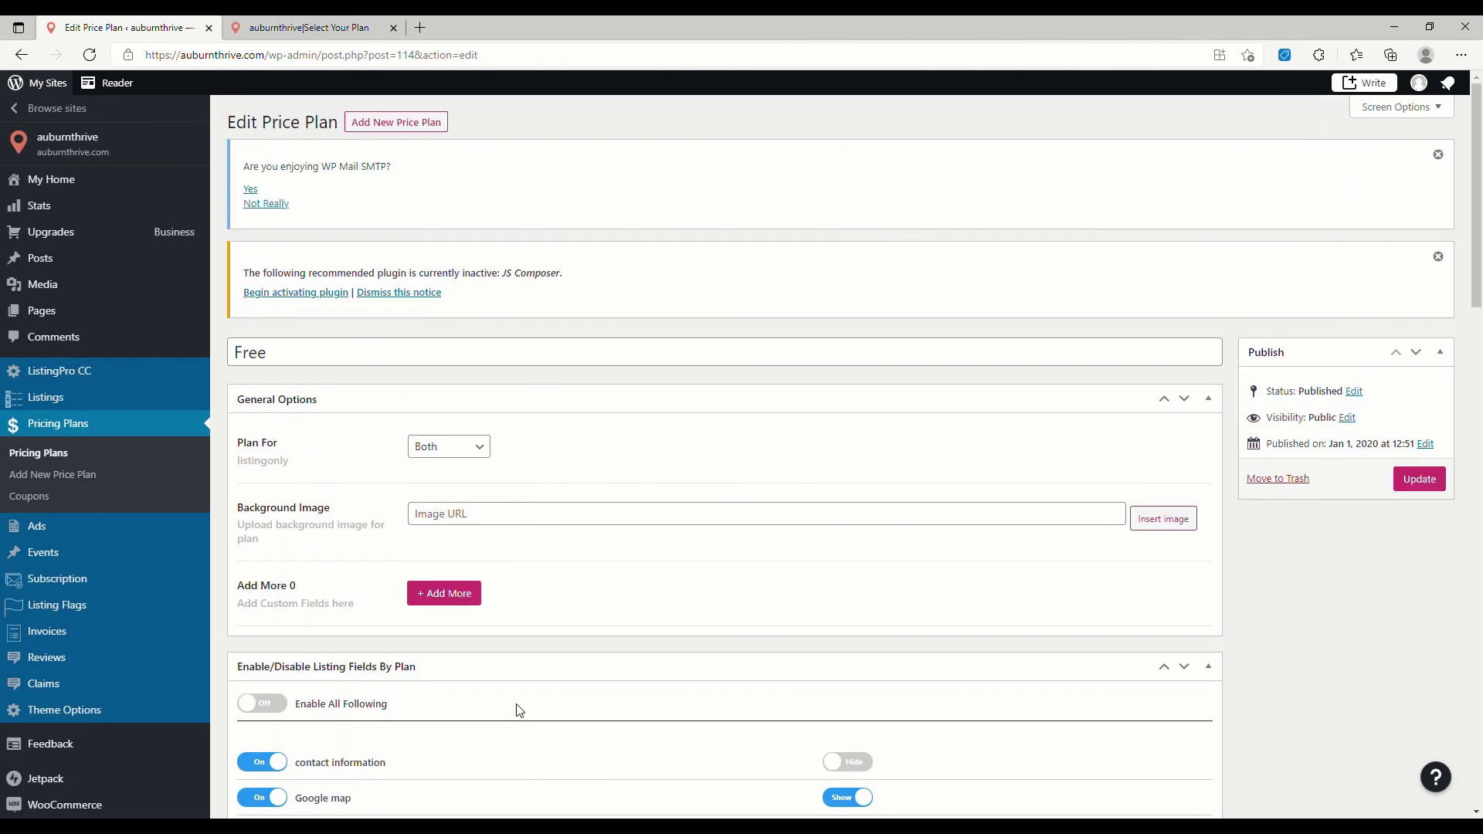
# Step: Open the Basic pricing plan for editing and review its enabled listing fields
pyautogui.click(68, 427)
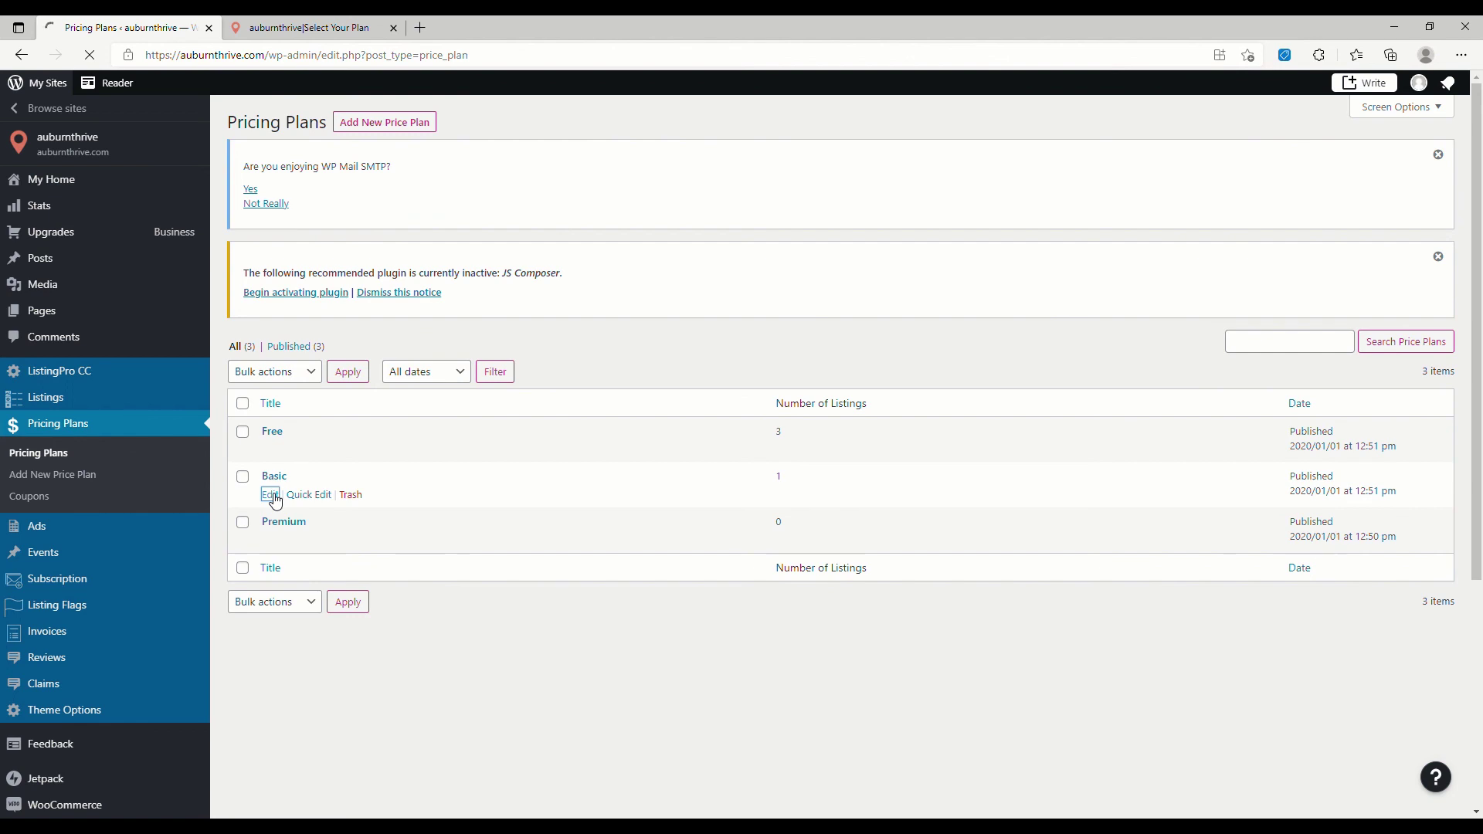
pyautogui.scroll(-5, 519, 618)
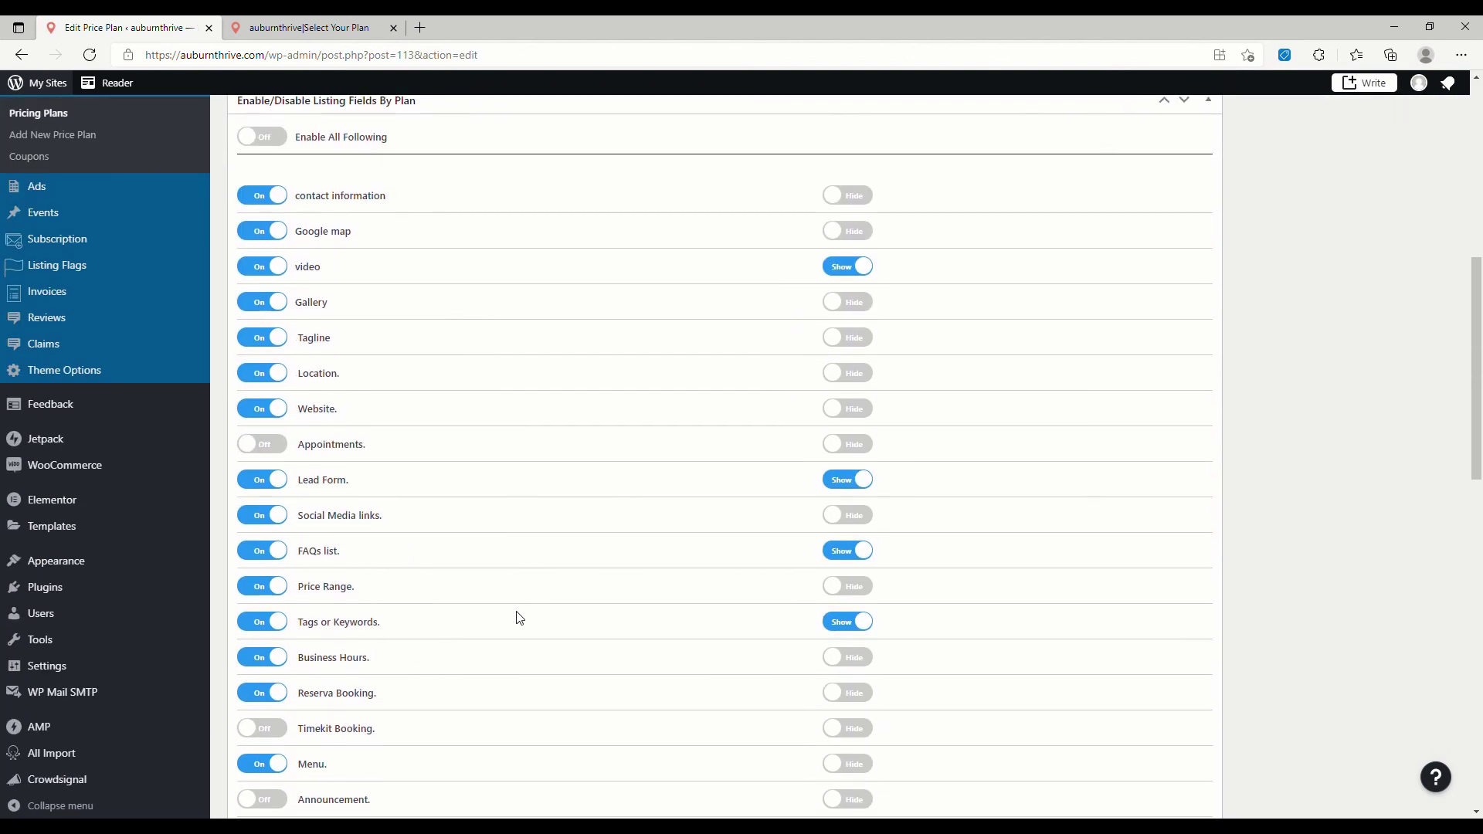